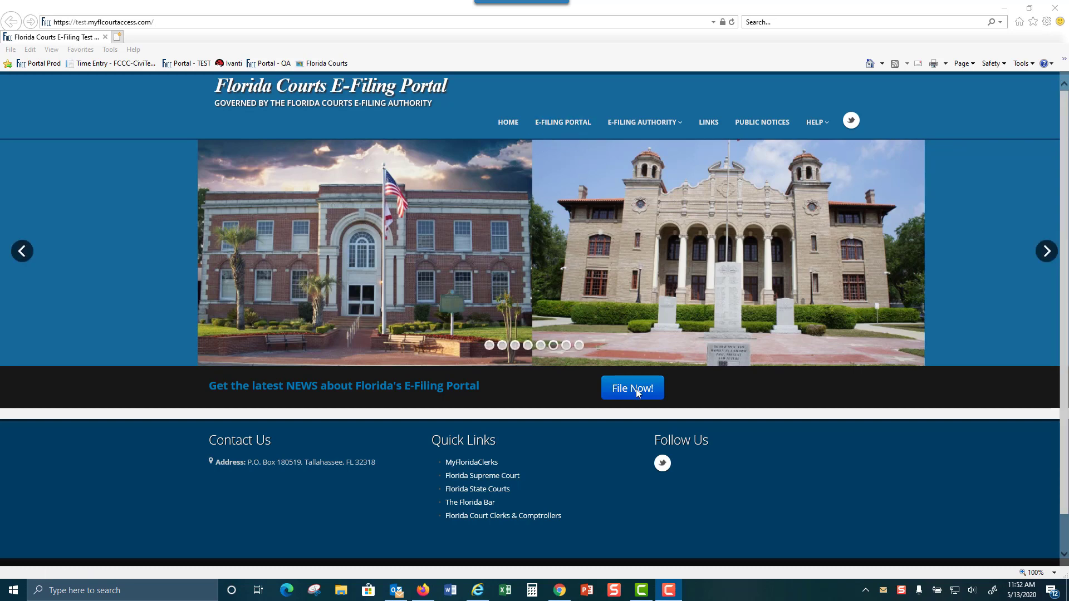
Sign in to the TEST E-Filing Portal with the saved user name and check the My Account menu
{"action": "left_click", "coordinate": [556, 121]}
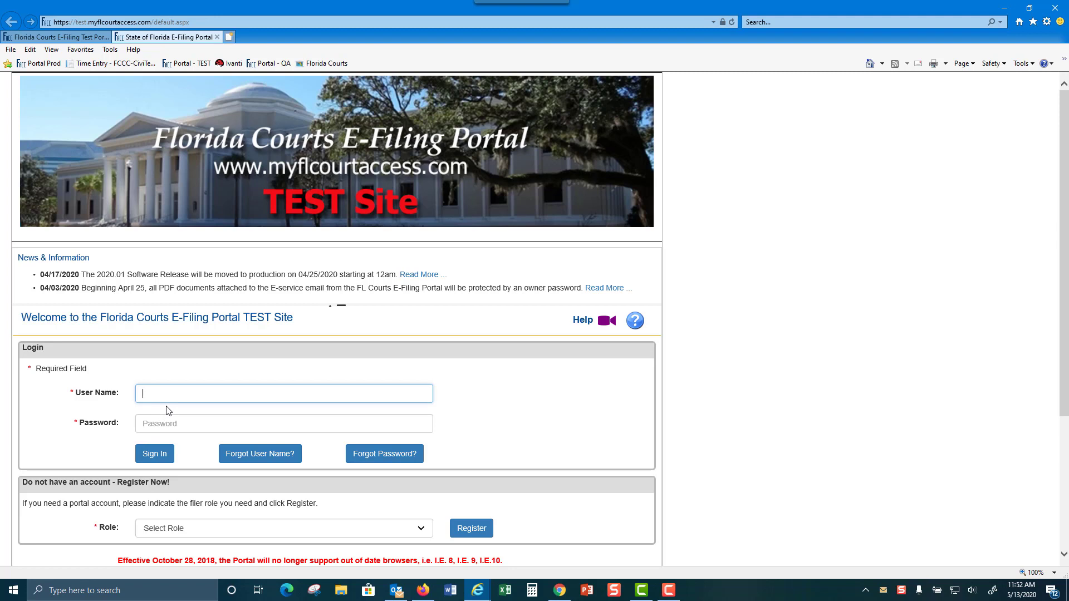
{"action": "type", "text": "Mol"}
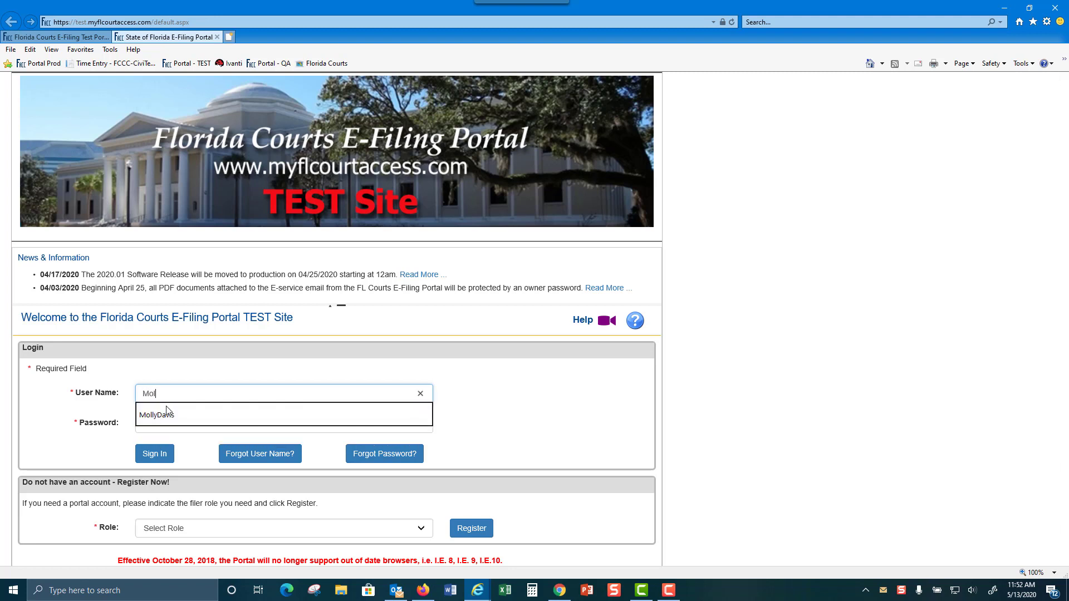
{"action": "left_click", "coordinate": [164, 413]}
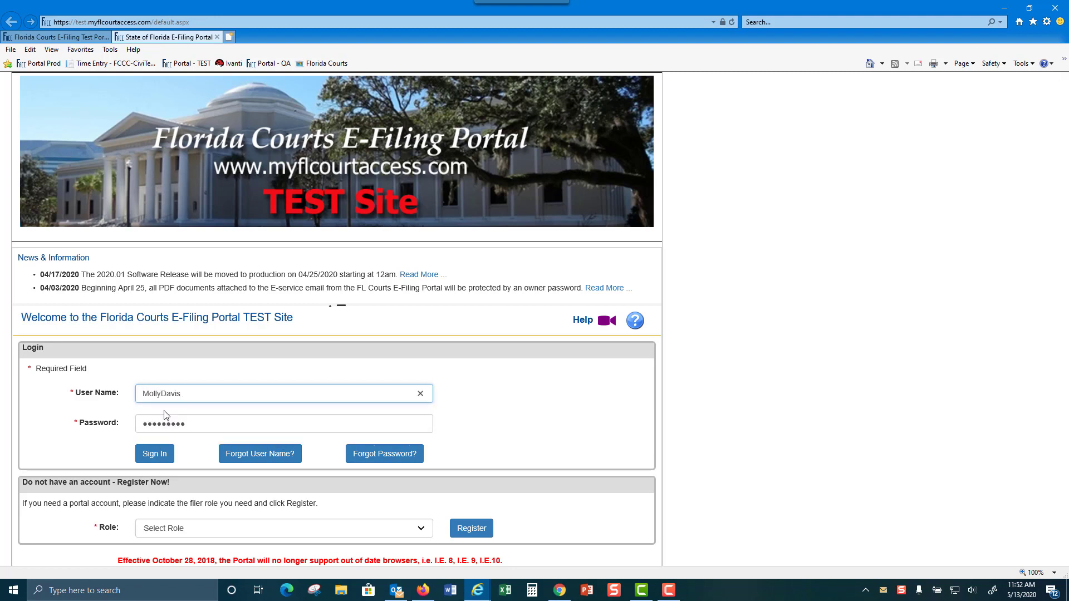
{"action": "left_click", "coordinate": [154, 454]}
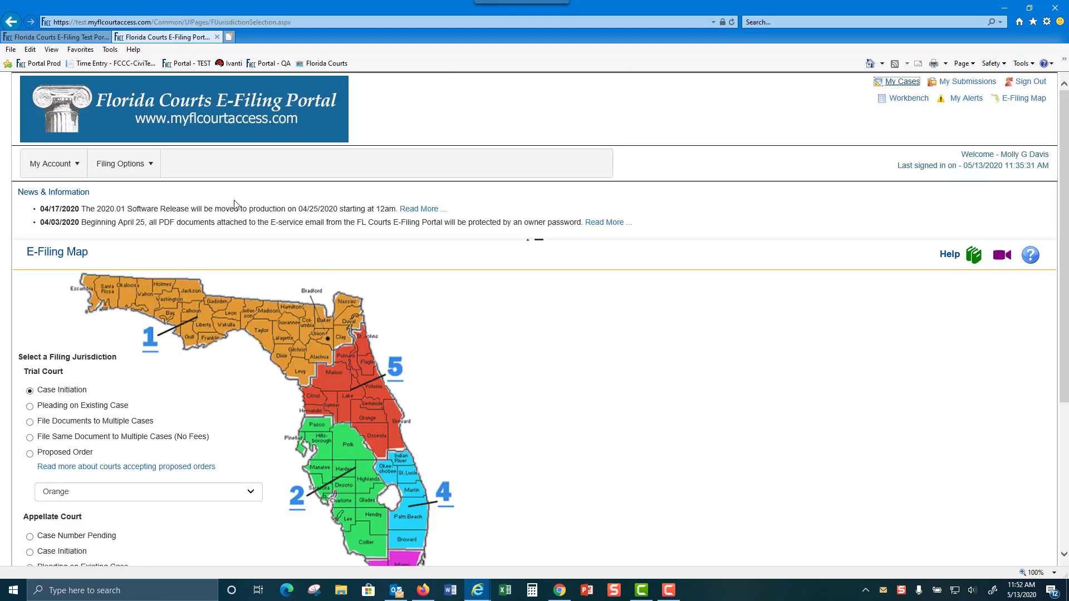
{"action": "left_click", "coordinate": [62, 167]}
Open My Cases and collapse its search options
{"action": "left_click", "coordinate": [901, 82]}
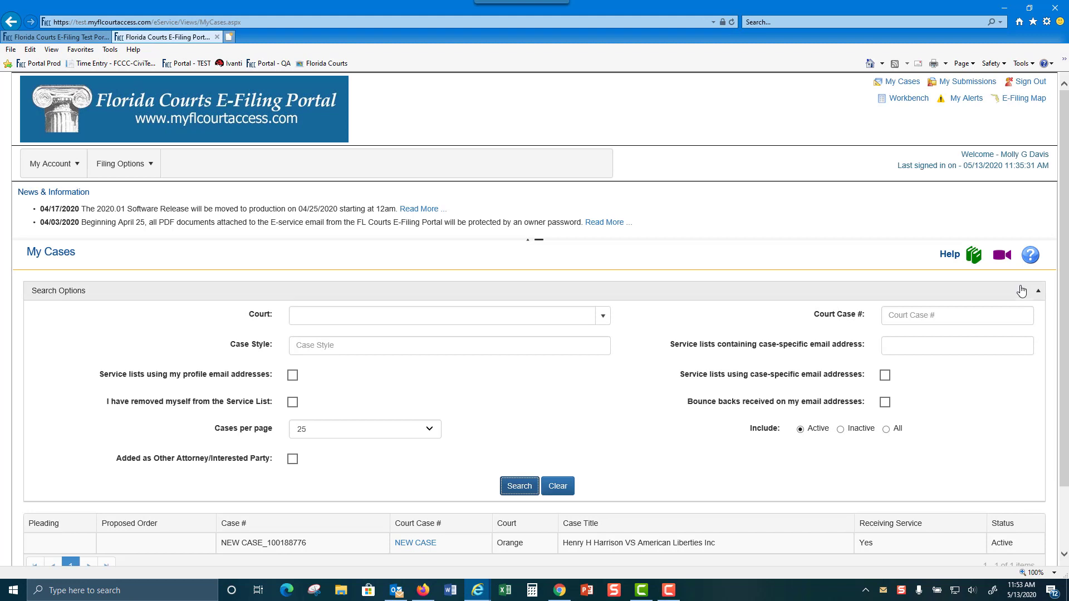
{"action": "left_click", "coordinate": [1038, 293]}
{"action": "left_click", "coordinate": [1038, 294]}
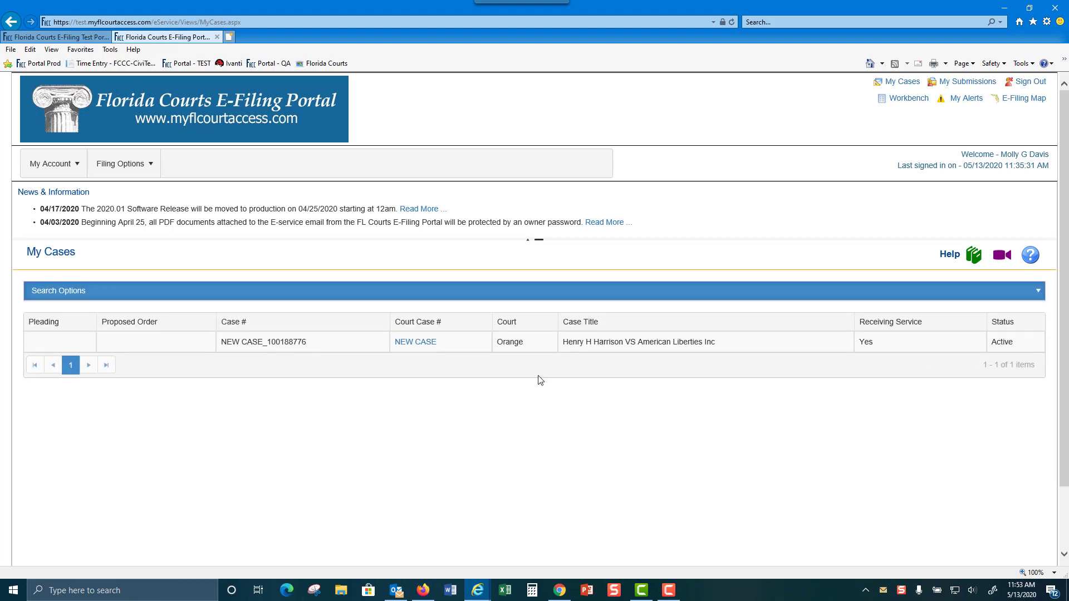
Open My Submissions, hide its search panel, and reload the submissions list
{"action": "left_click", "coordinate": [959, 82]}
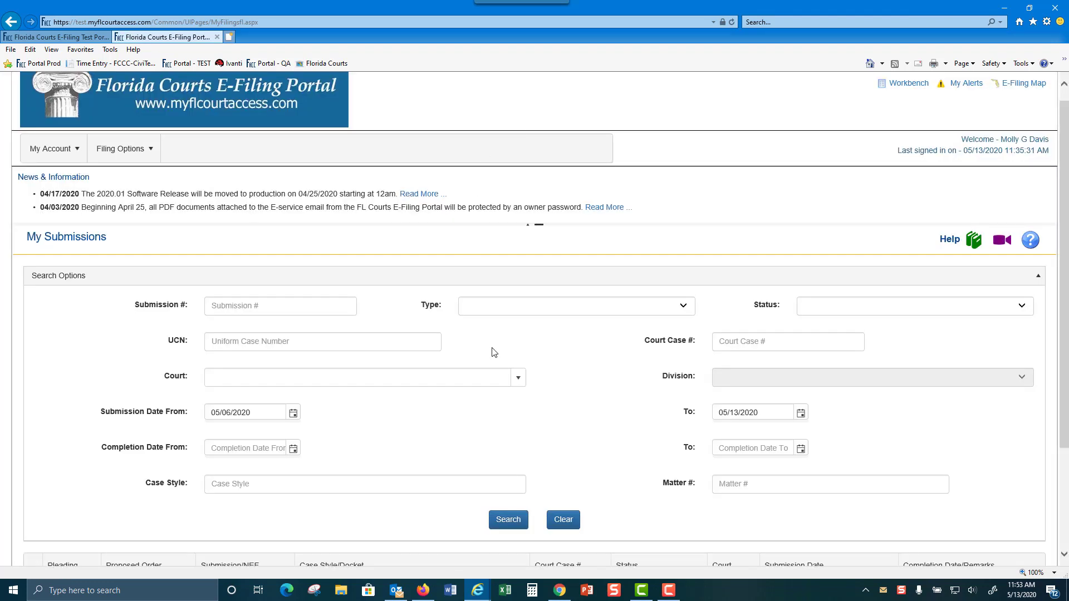
{"action": "left_click", "coordinate": [1037, 276]}
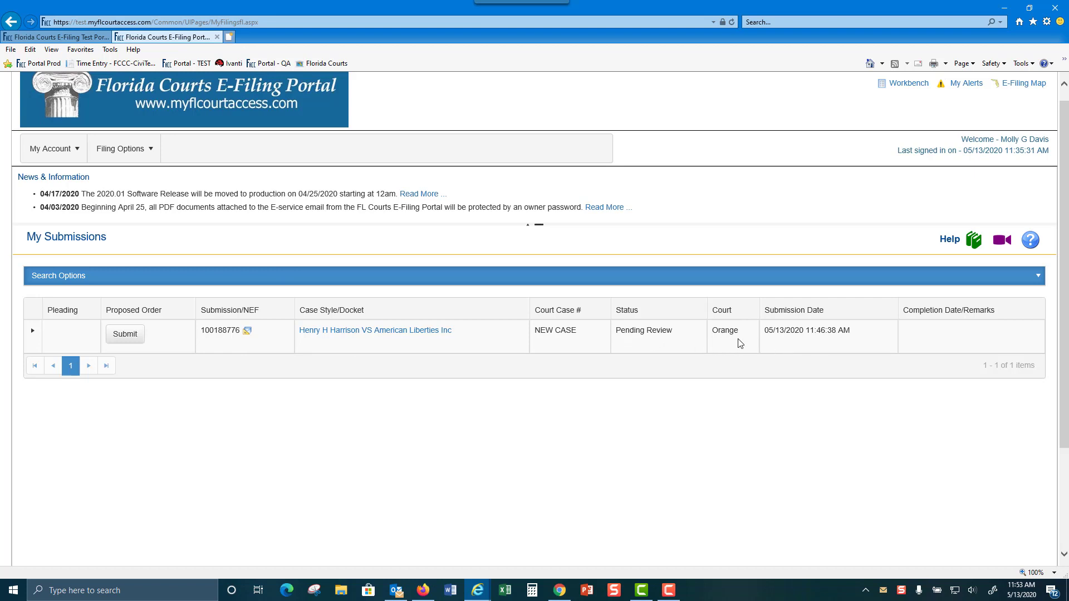
{"action": "scroll", "coordinate": [730, 313], "scroll_direction": "up", "scroll_amount": 1}
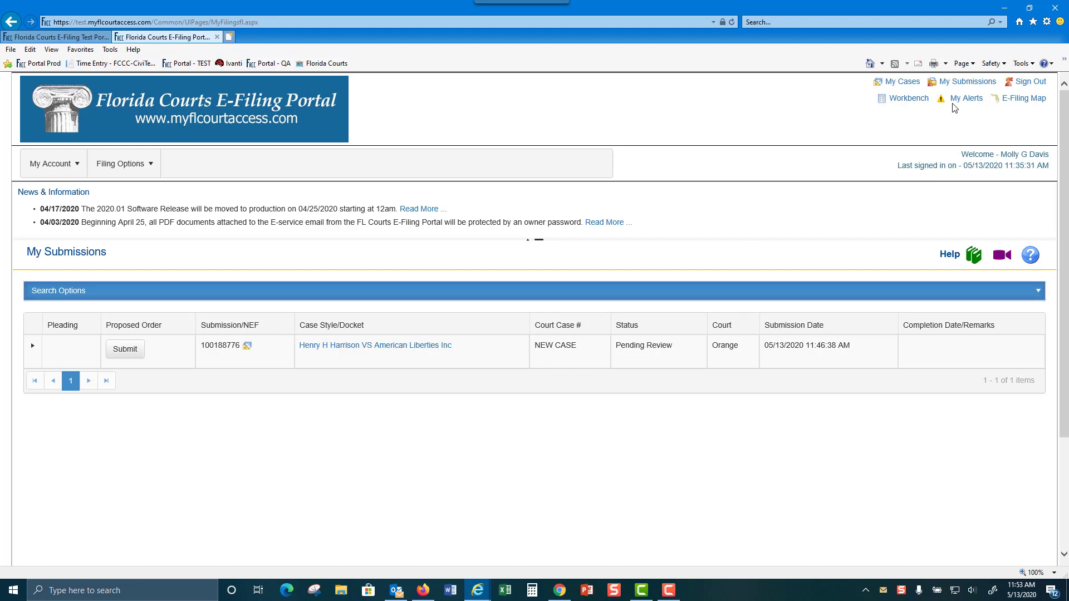
{"action": "left_click", "coordinate": [969, 82]}
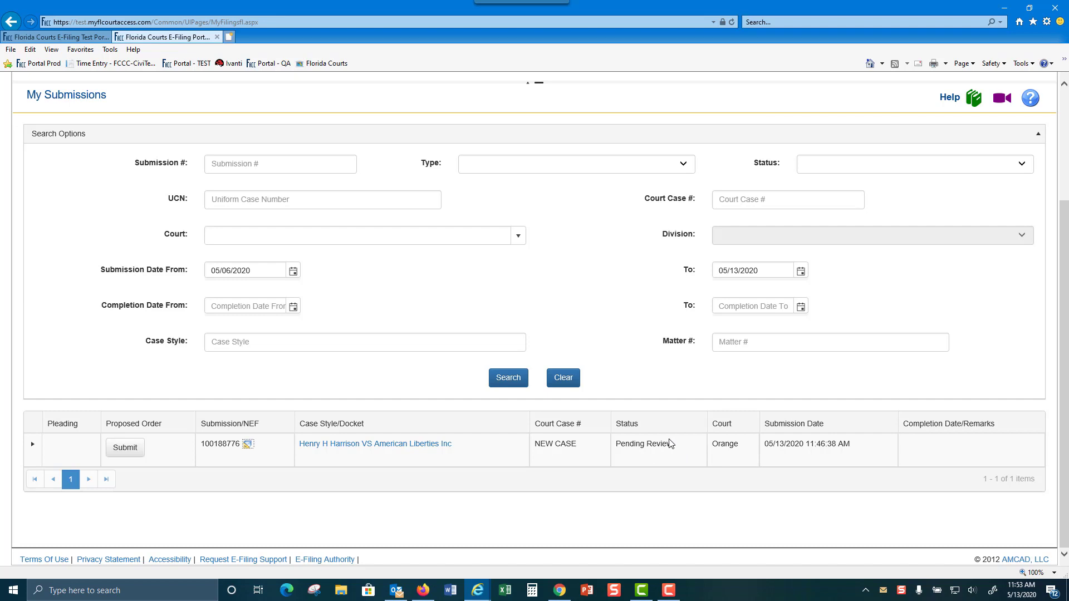
{"action": "scroll", "coordinate": [999, 301], "scroll_direction": "up", "scroll_amount": 3}
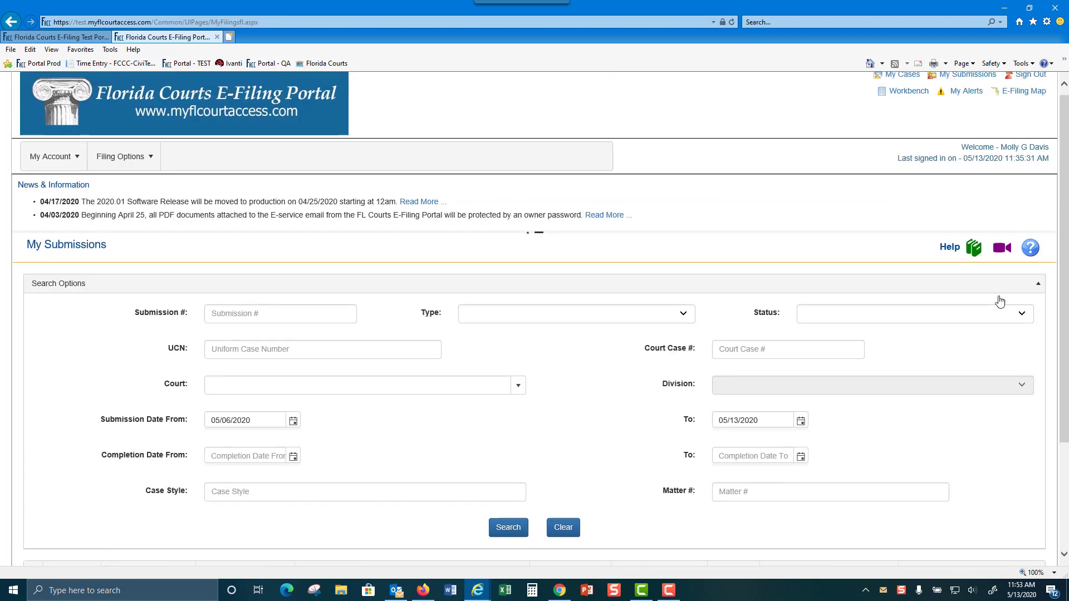
From the E-Filing Map, start a Case Initiation filing with Orange as the county
{"action": "left_click", "coordinate": [1016, 99]}
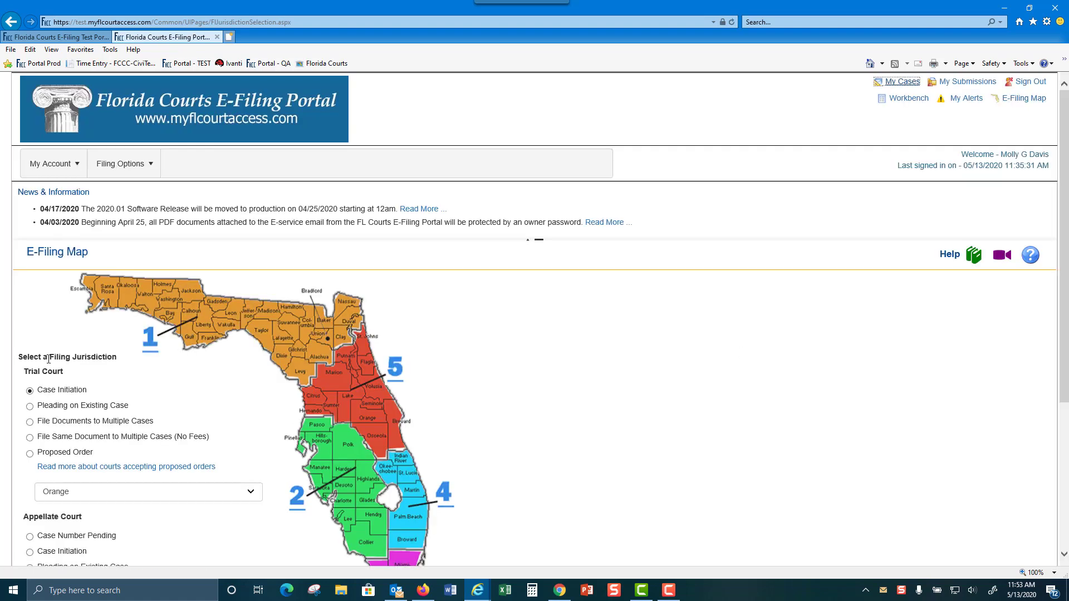
{"action": "scroll", "coordinate": [561, 380], "scroll_direction": "down", "scroll_amount": 2}
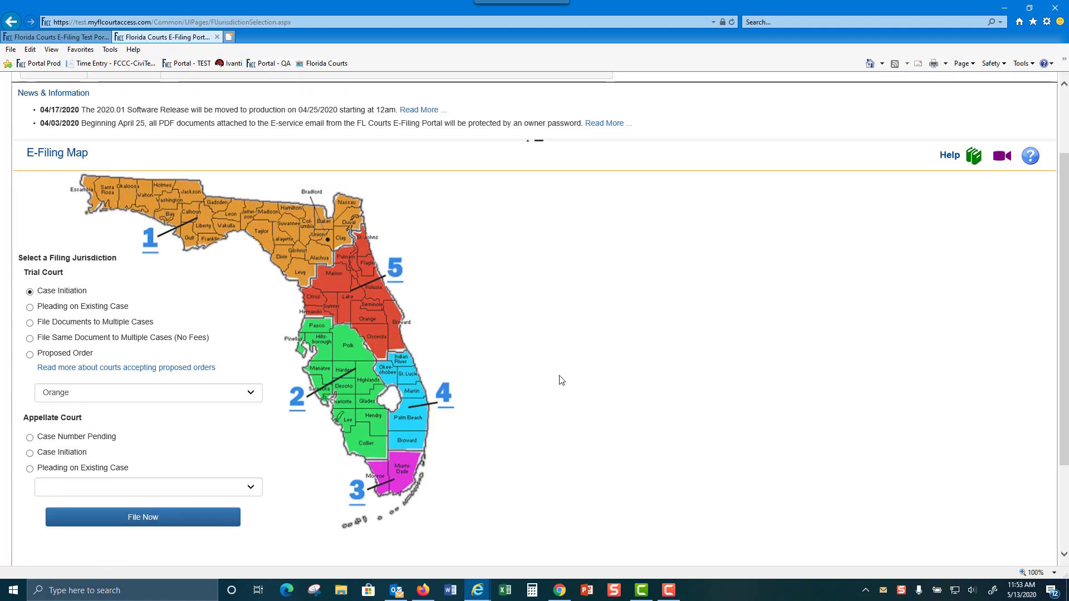
{"action": "left_click", "coordinate": [375, 337]}
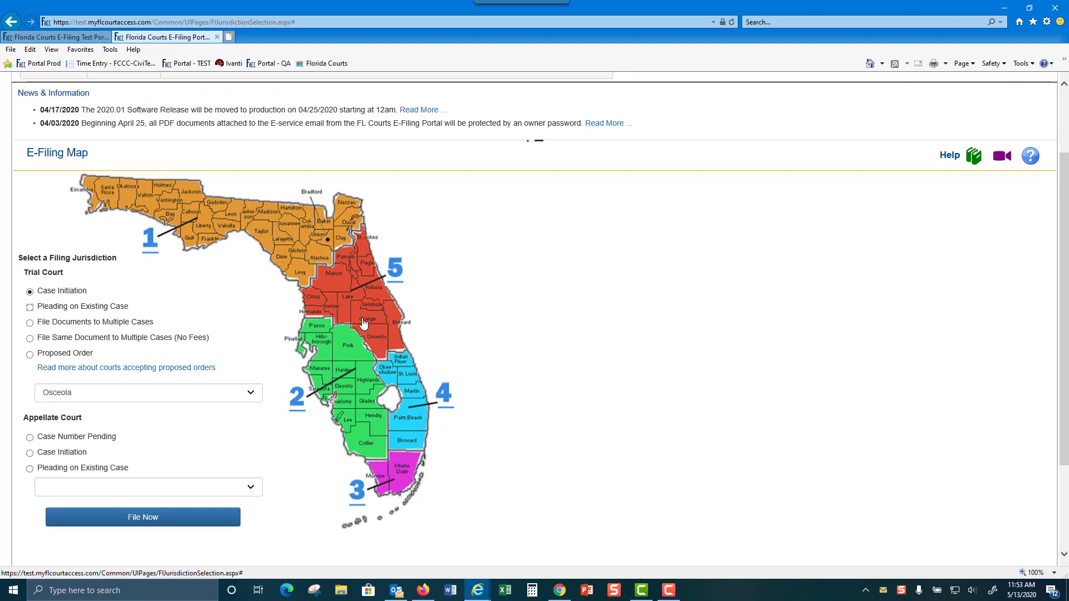
{"action": "left_click", "coordinate": [364, 324]}
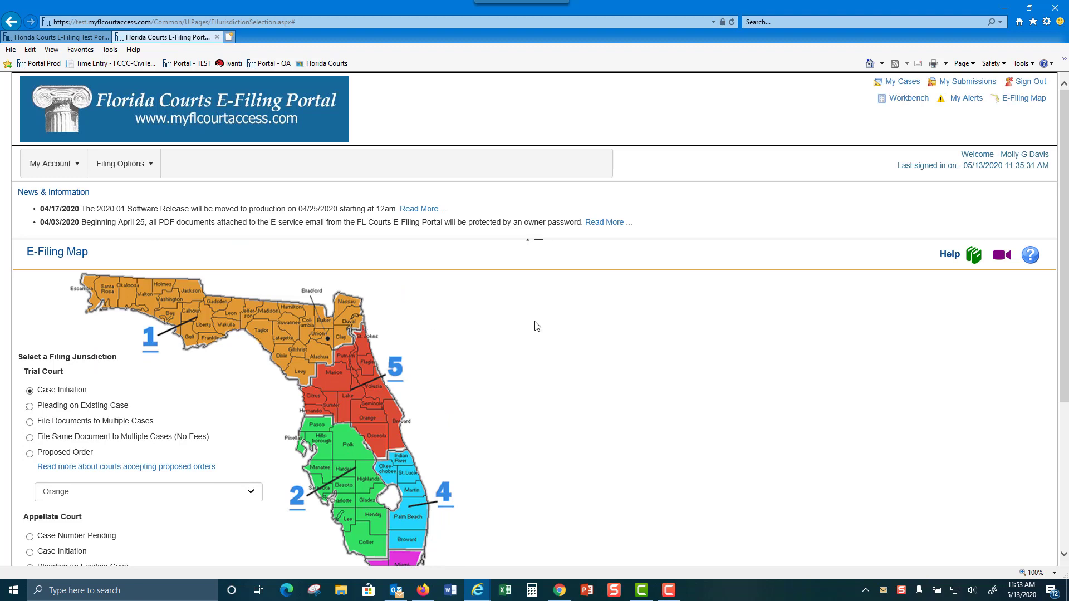
{"action": "left_click", "coordinate": [248, 394]}
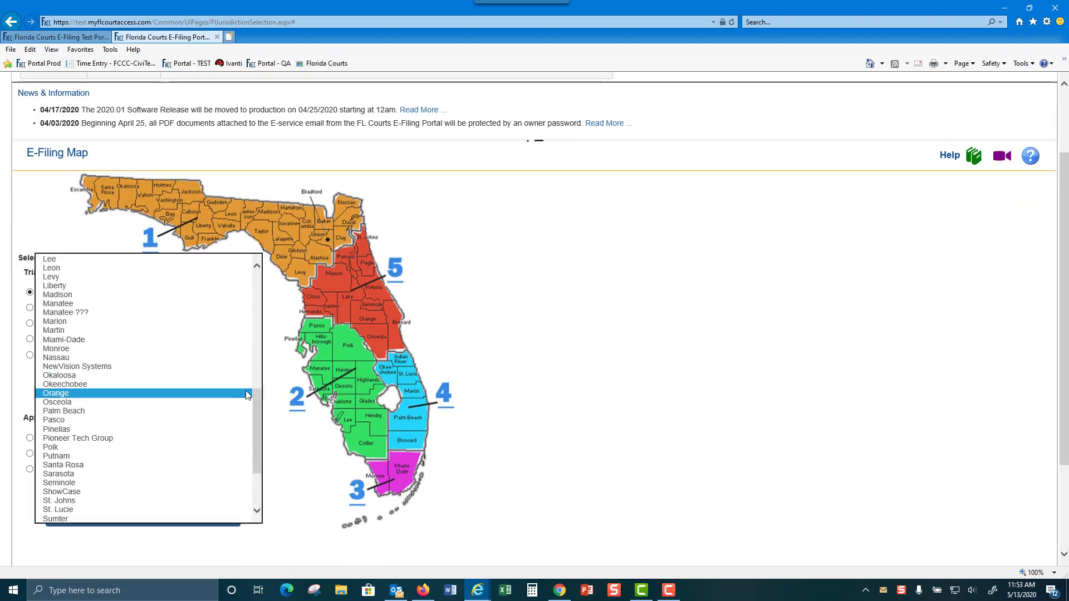
{"action": "left_click", "coordinate": [241, 392]}
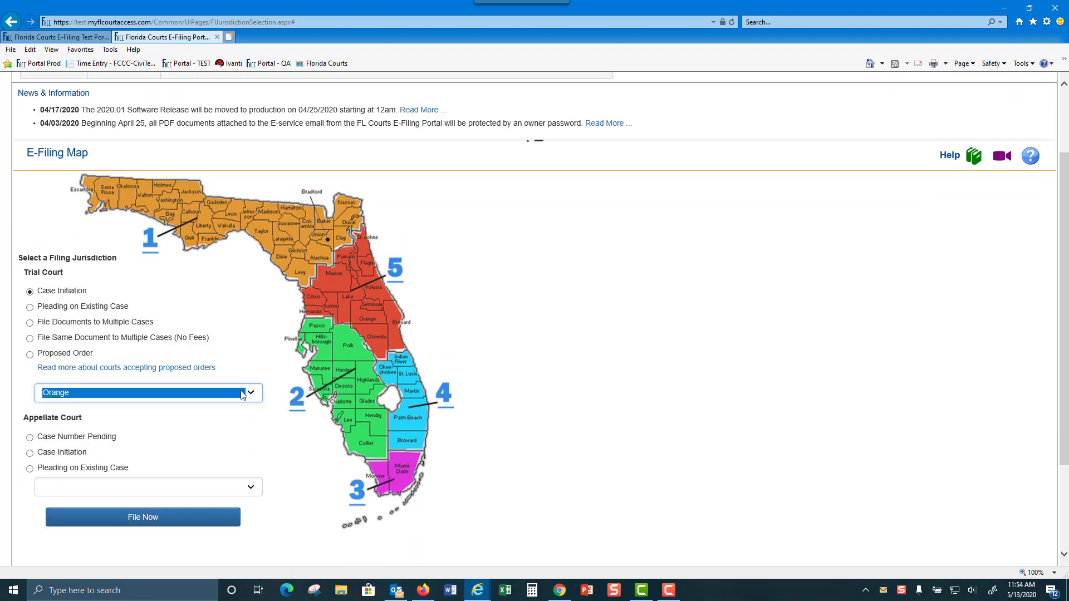
{"action": "left_click", "coordinate": [155, 518]}
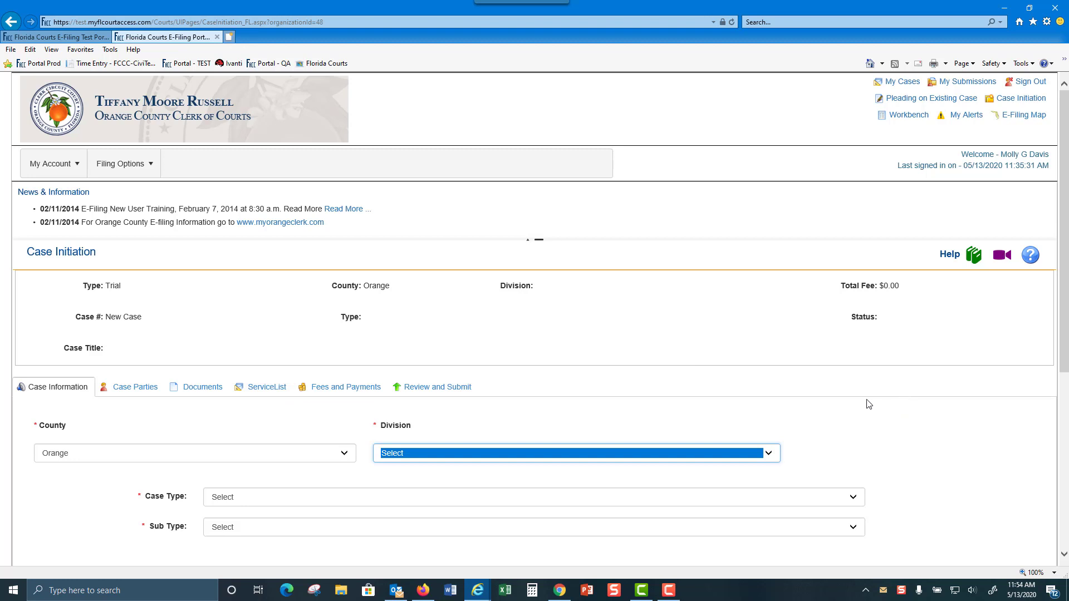
Set Division to Circuit Civil, Case Type to Other Negligence, and Sub Type to Nursing Home Negligence
{"action": "scroll", "coordinate": [868, 405], "scroll_direction": "down", "scroll_amount": 2}
{"action": "left_click", "coordinate": [436, 359]}
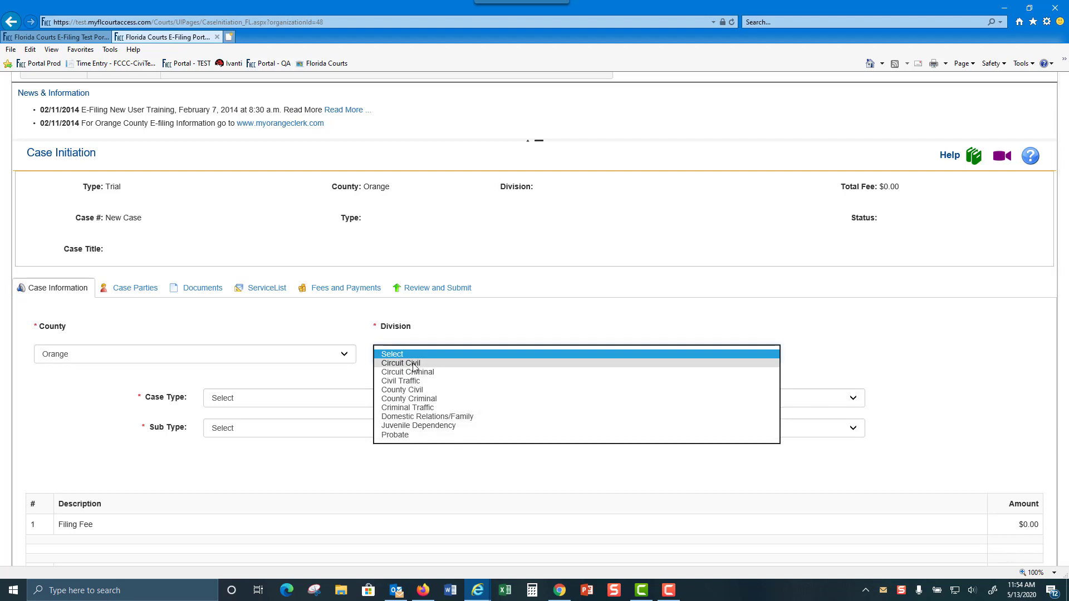
{"action": "left_click", "coordinate": [412, 365]}
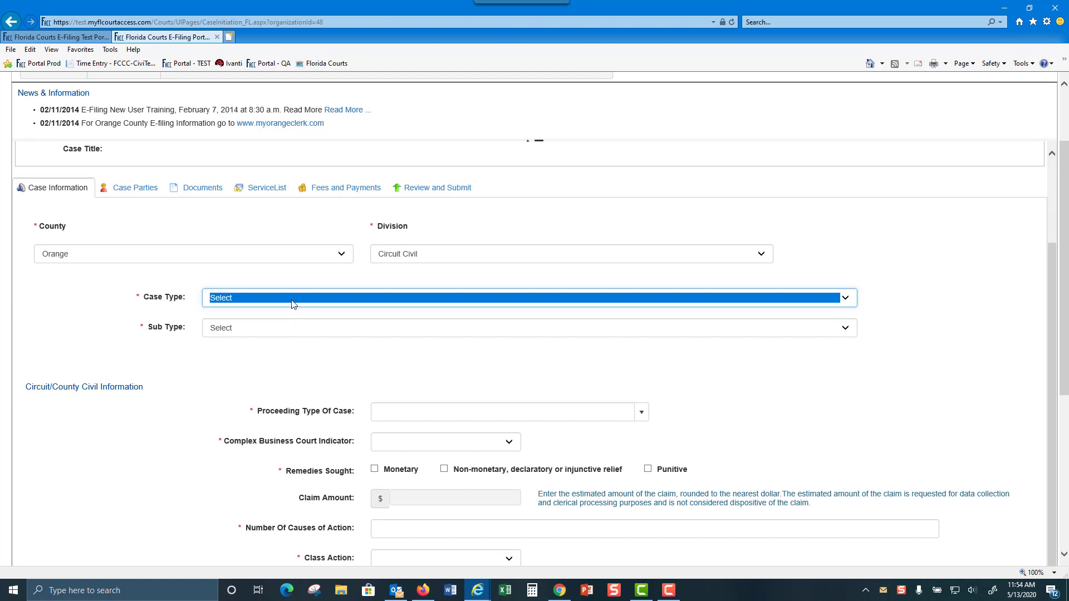
{"action": "left_click", "coordinate": [293, 299]}
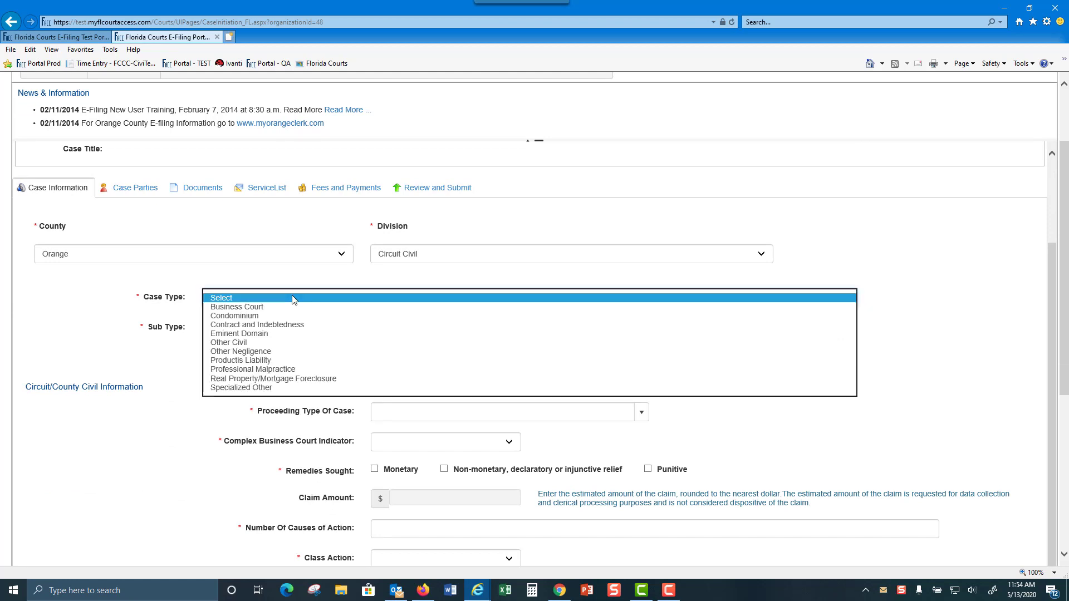
{"action": "left_click", "coordinate": [259, 353]}
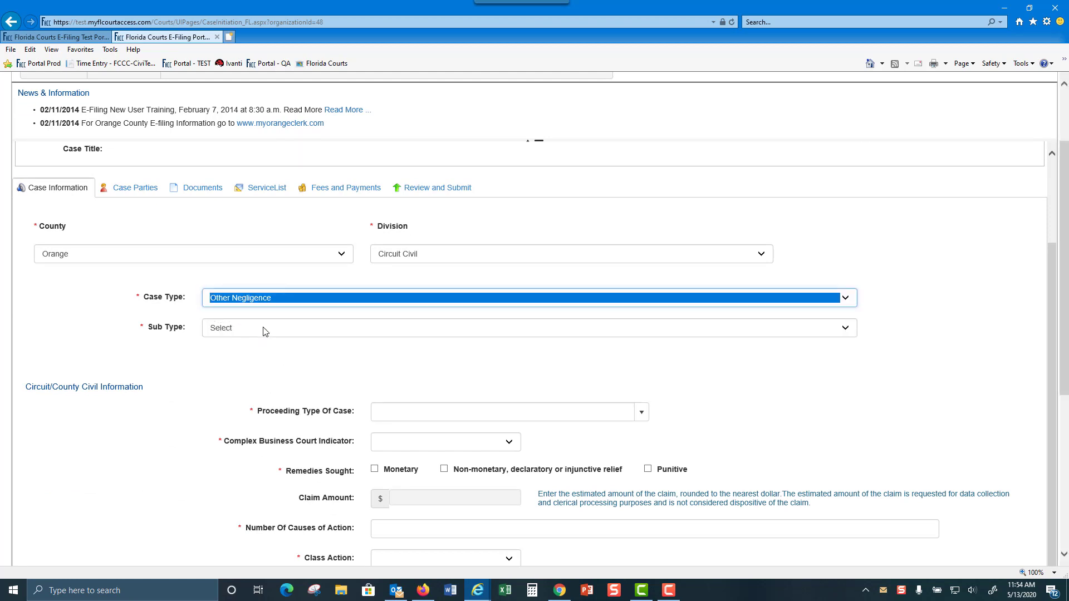
{"action": "left_click", "coordinate": [263, 328]}
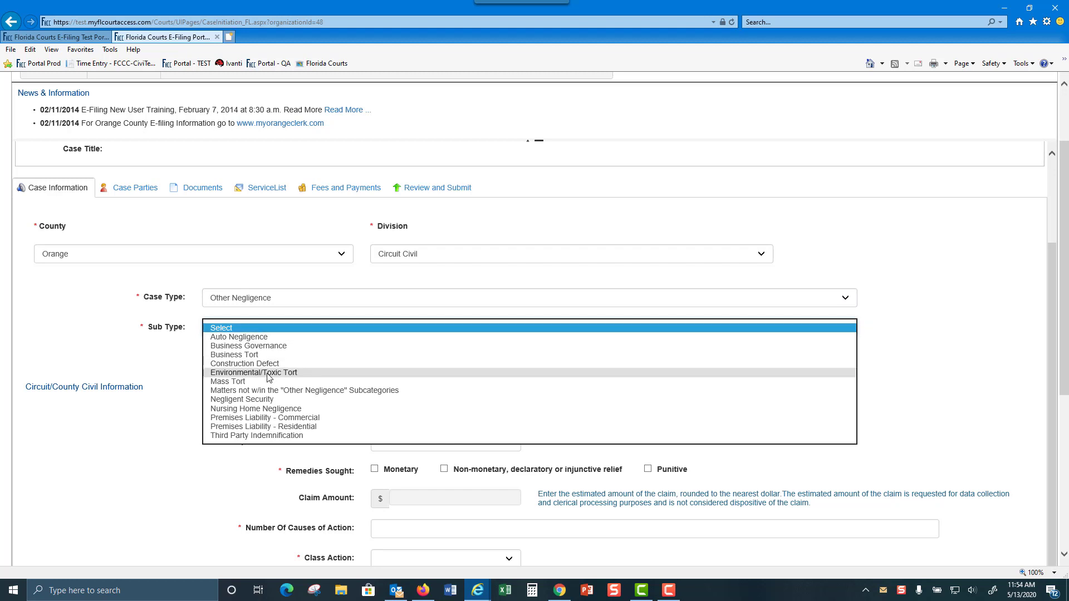
{"action": "left_click", "coordinate": [271, 410]}
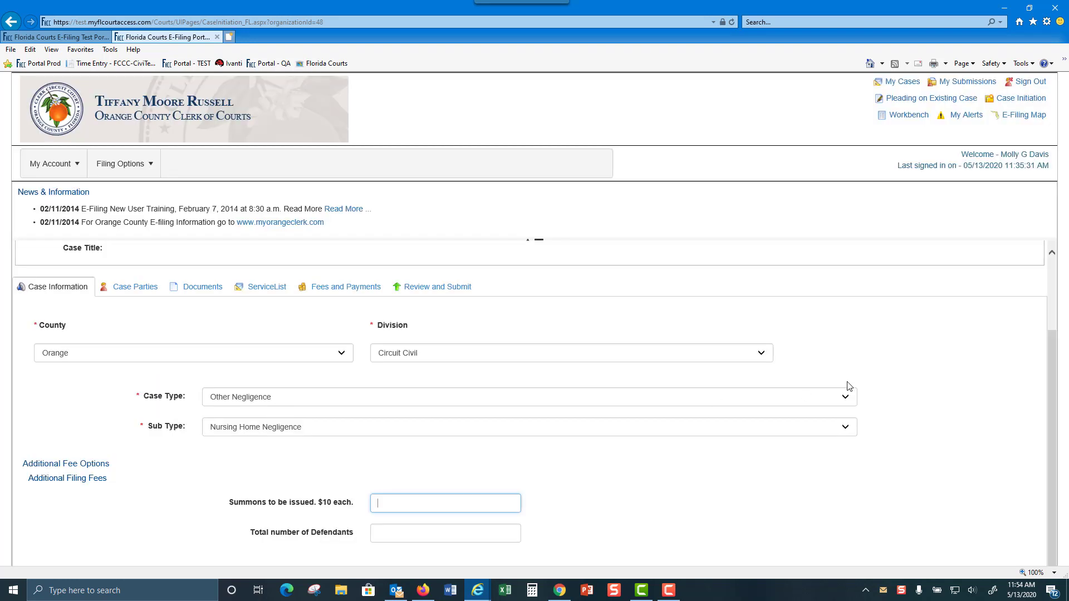
Choose 'Nursing home negligence' from the Proceeding Type Of Case list
{"action": "scroll", "coordinate": [900, 391], "scroll_direction": "down", "scroll_amount": 5}
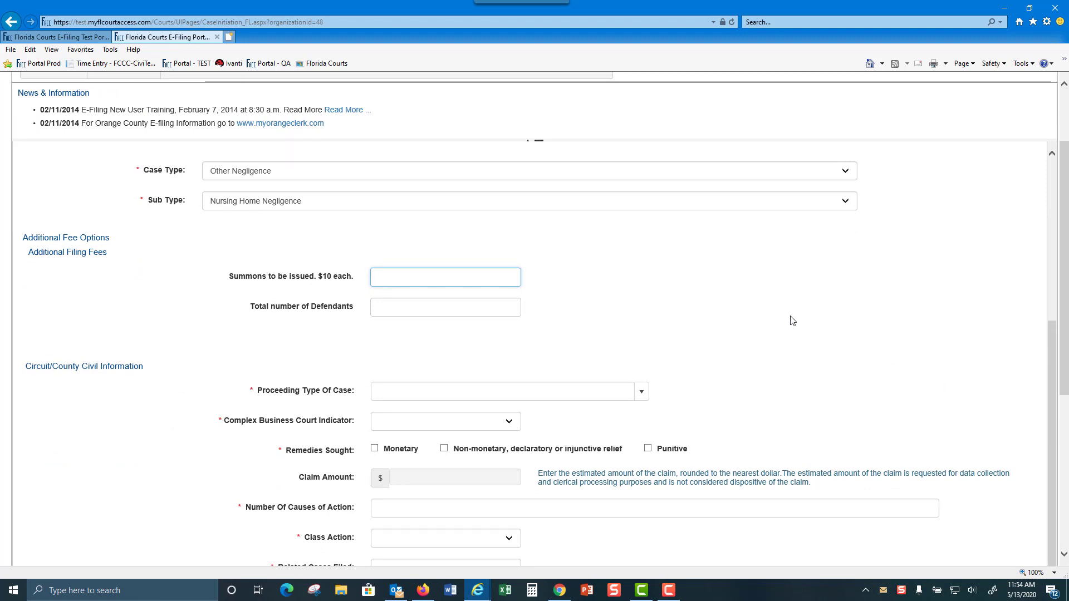
{"action": "scroll", "coordinate": [793, 320], "scroll_direction": "down", "scroll_amount": 2}
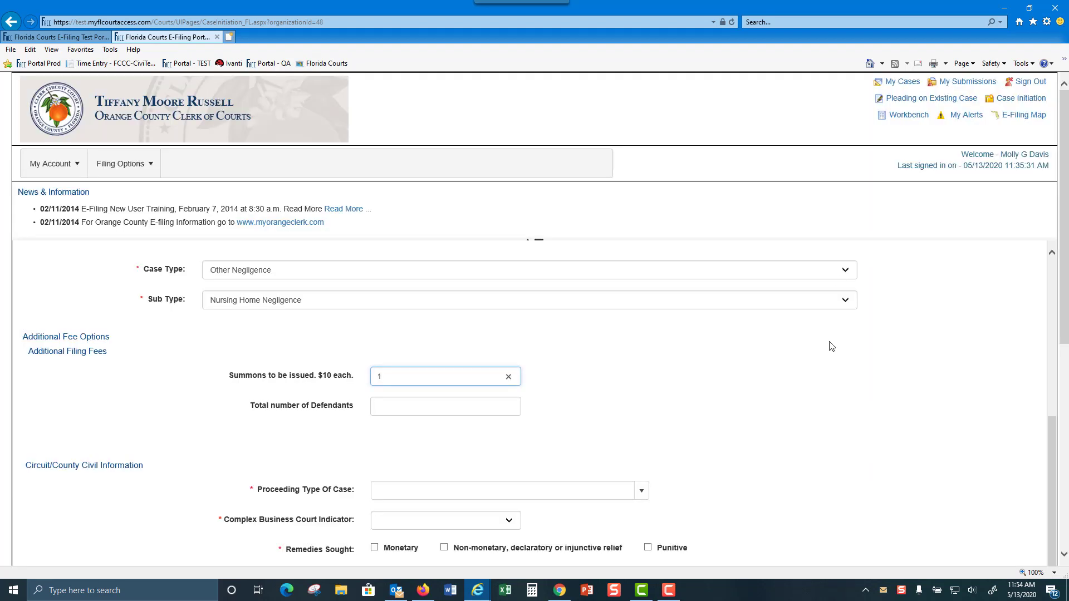
{"action": "scroll", "coordinate": [809, 325], "scroll_direction": "down", "scroll_amount": 1}
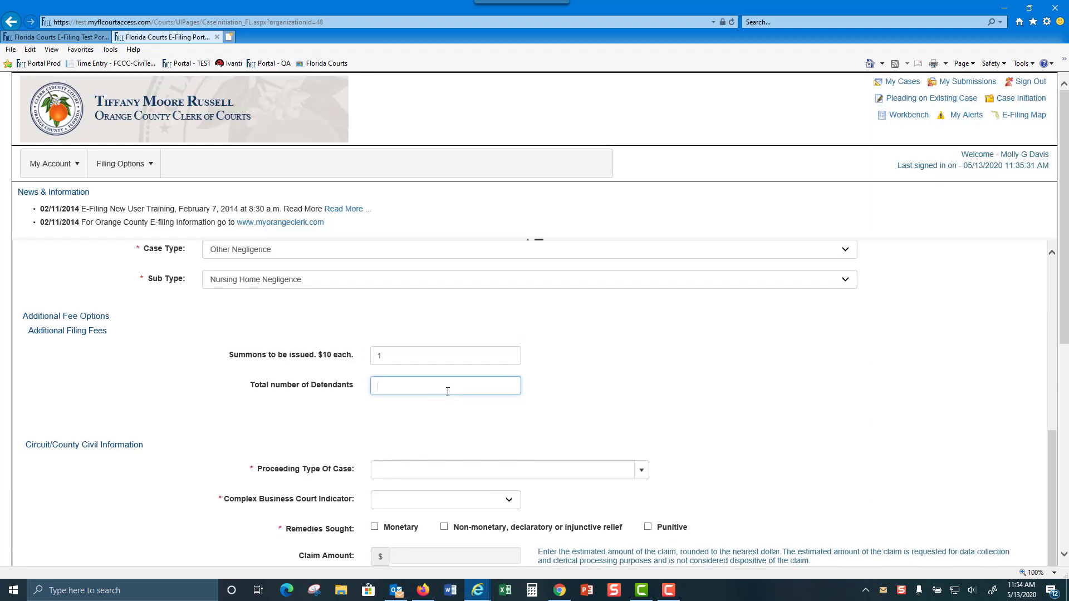
{"action": "scroll", "coordinate": [812, 369], "scroll_direction": "down", "scroll_amount": 5}
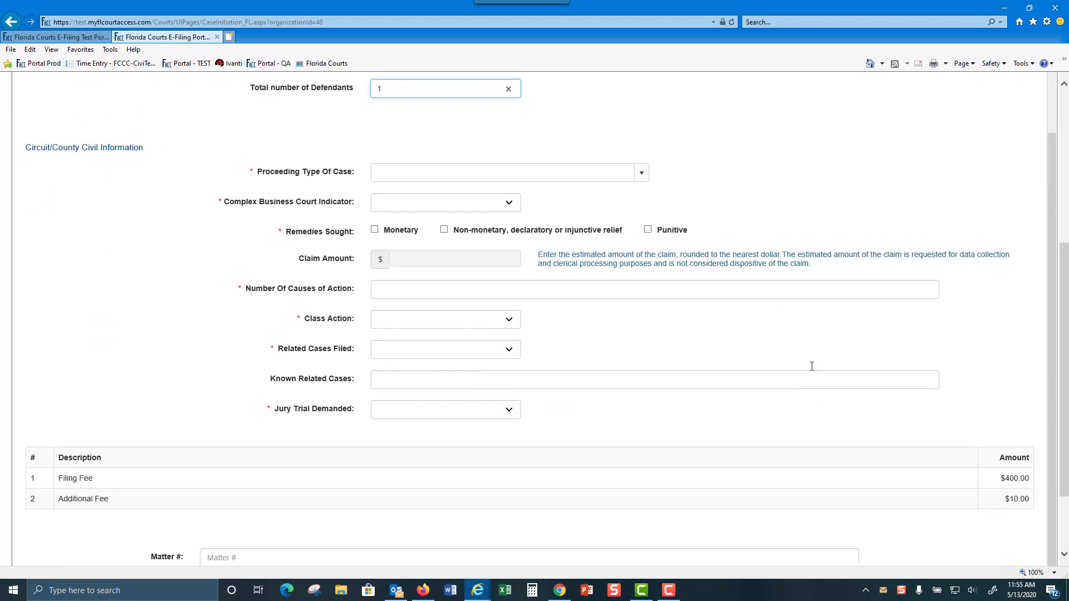
{"action": "left_click", "coordinate": [641, 172]}
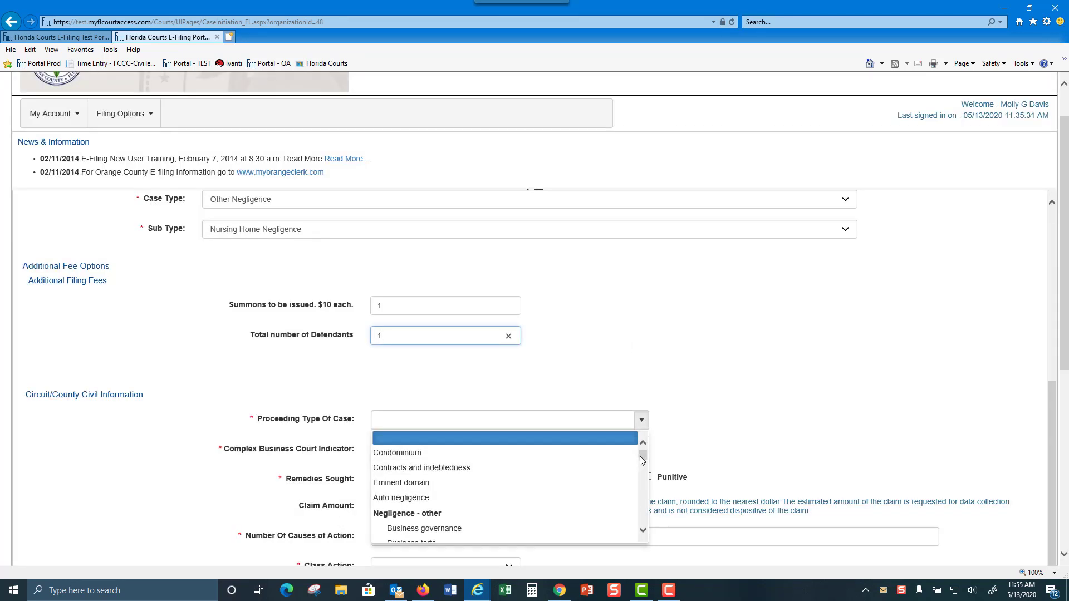
{"action": "scroll", "coordinate": [543, 505], "scroll_direction": "down", "scroll_amount": 1}
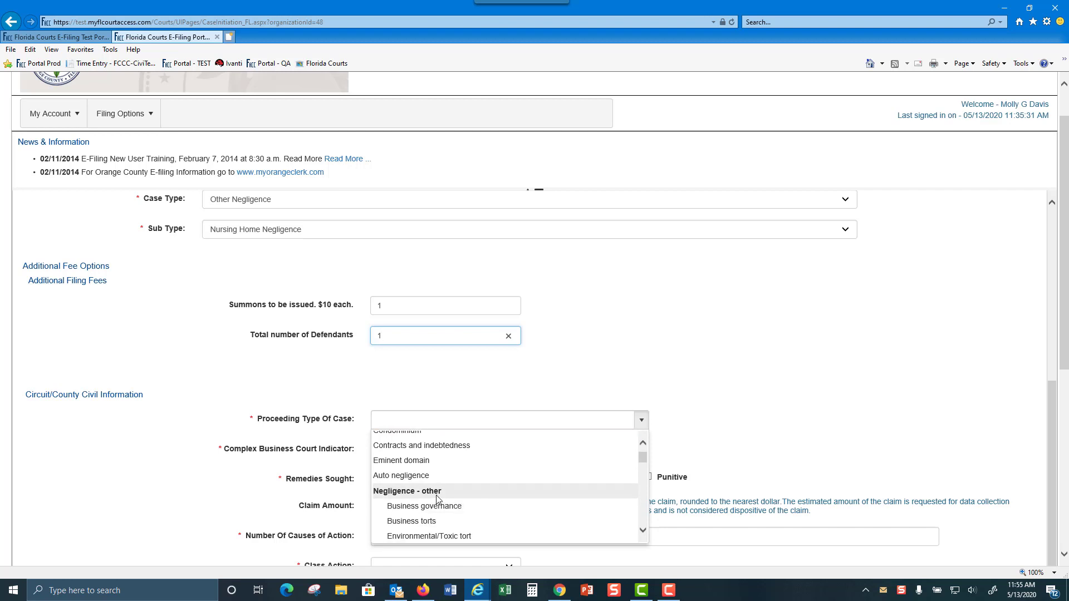
{"action": "scroll", "coordinate": [538, 490], "scroll_direction": "down", "scroll_amount": 4}
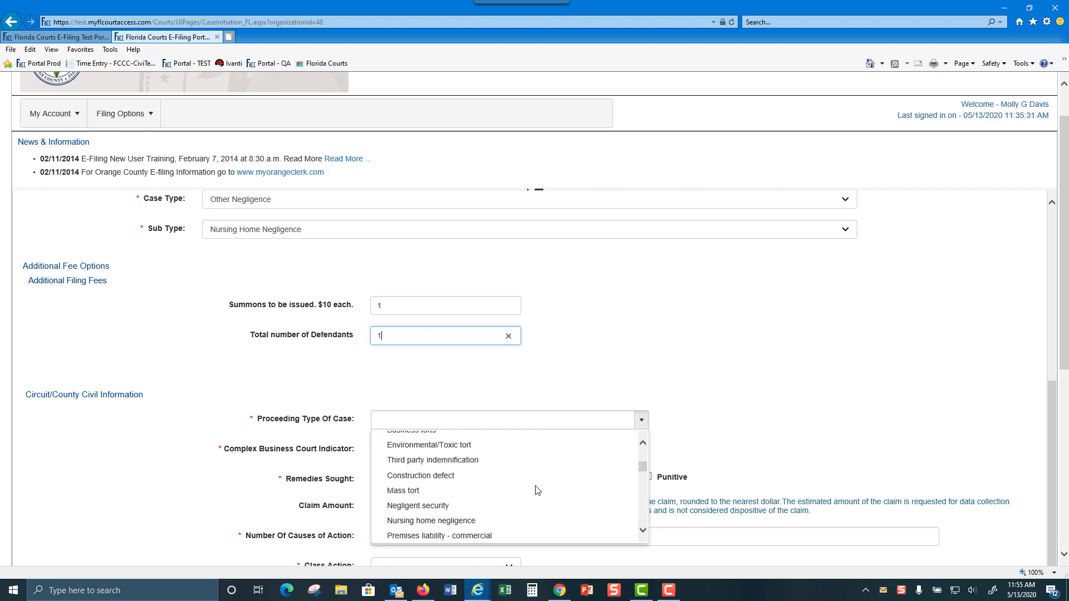
{"action": "scroll", "coordinate": [537, 490], "scroll_direction": "down", "scroll_amount": 1}
{"action": "left_click", "coordinate": [458, 499]}
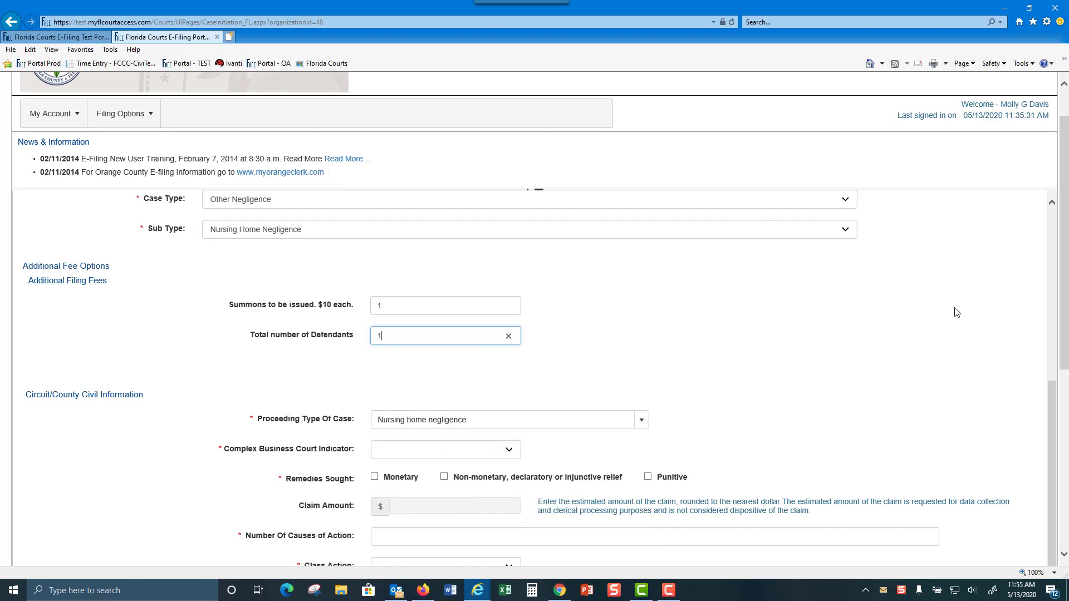
{"action": "scroll", "coordinate": [956, 312], "scroll_direction": "down", "scroll_amount": 2}
{"action": "scroll", "coordinate": [956, 312], "scroll_direction": "down", "scroll_amount": 2}
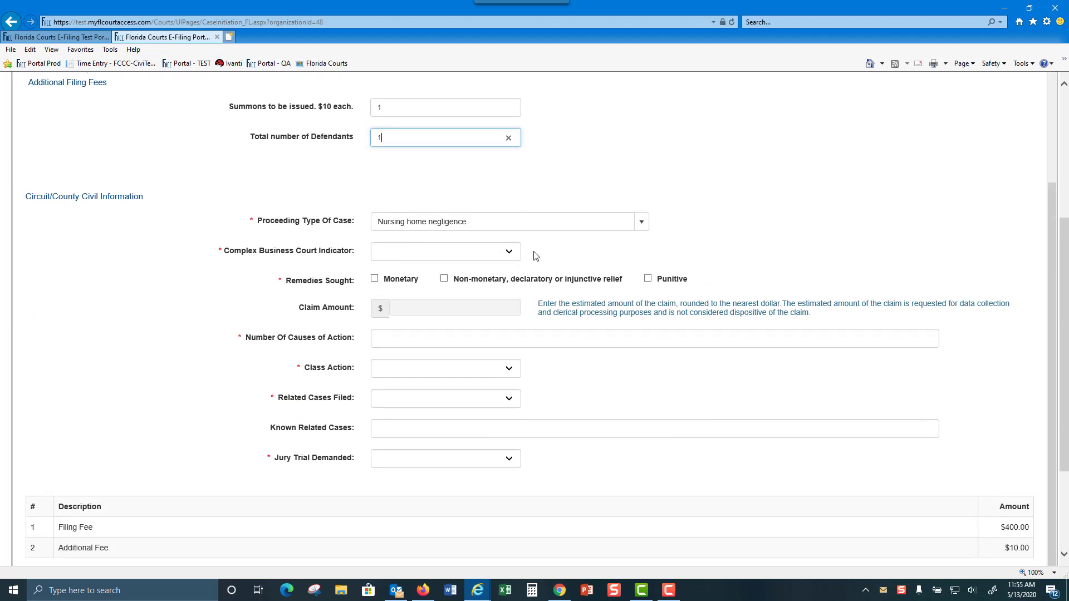
Set Complex Business Court to No and seek monetary remedies with a 60,000 claim amount
{"action": "left_click", "coordinate": [511, 254]}
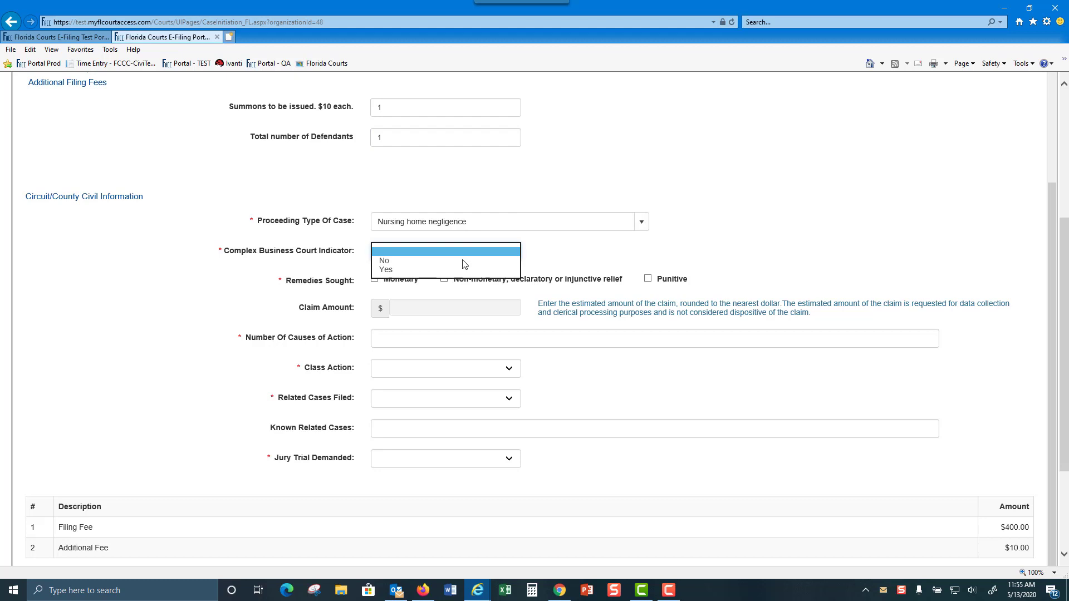
{"action": "left_click", "coordinate": [399, 261]}
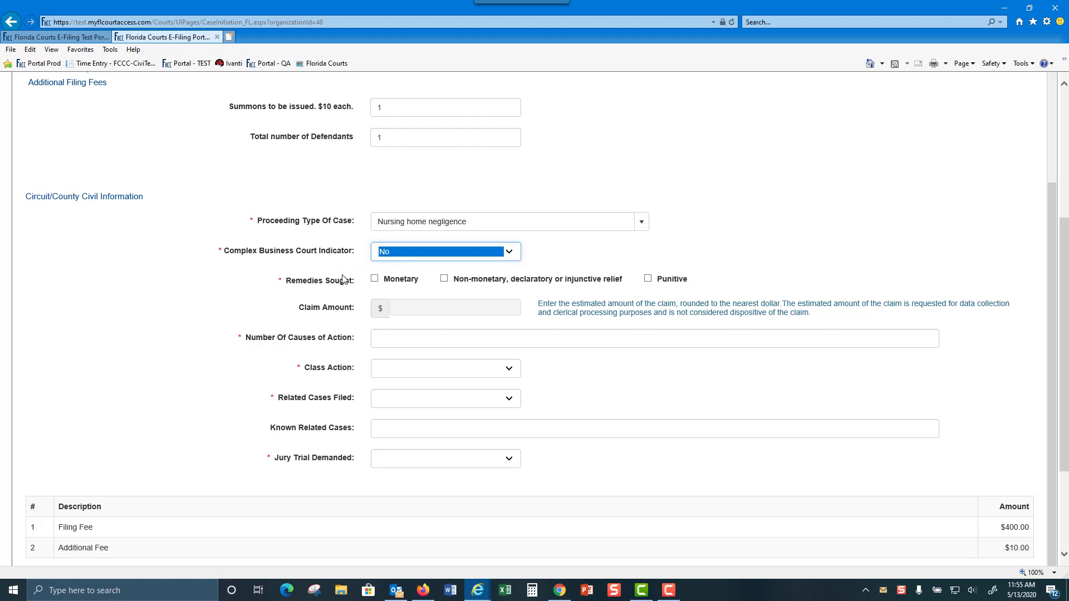
{"action": "left_click", "coordinate": [375, 280]}
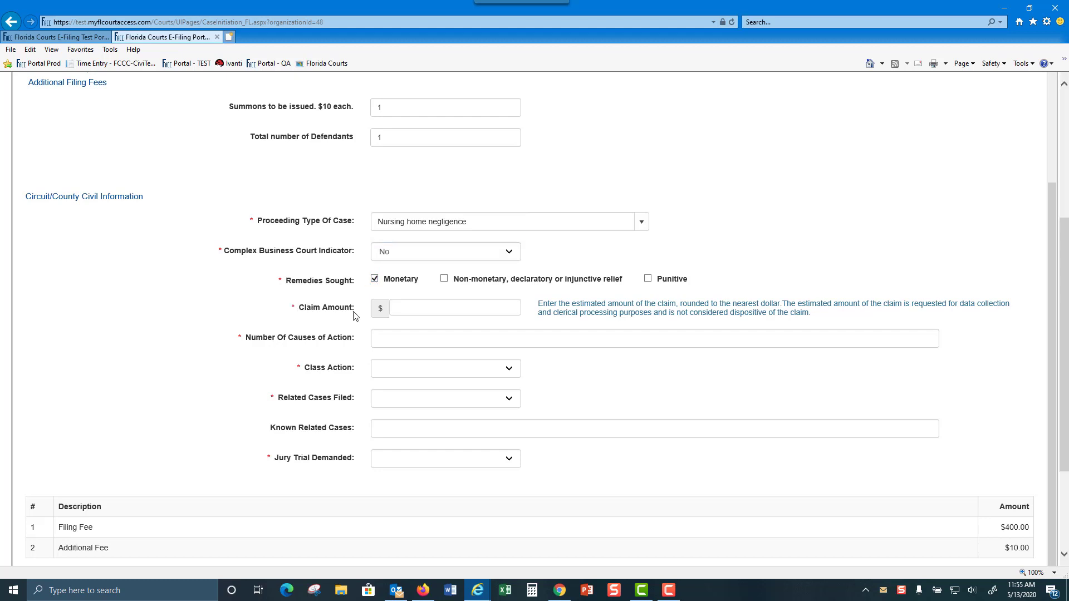
{"action": "left_click", "coordinate": [442, 310]}
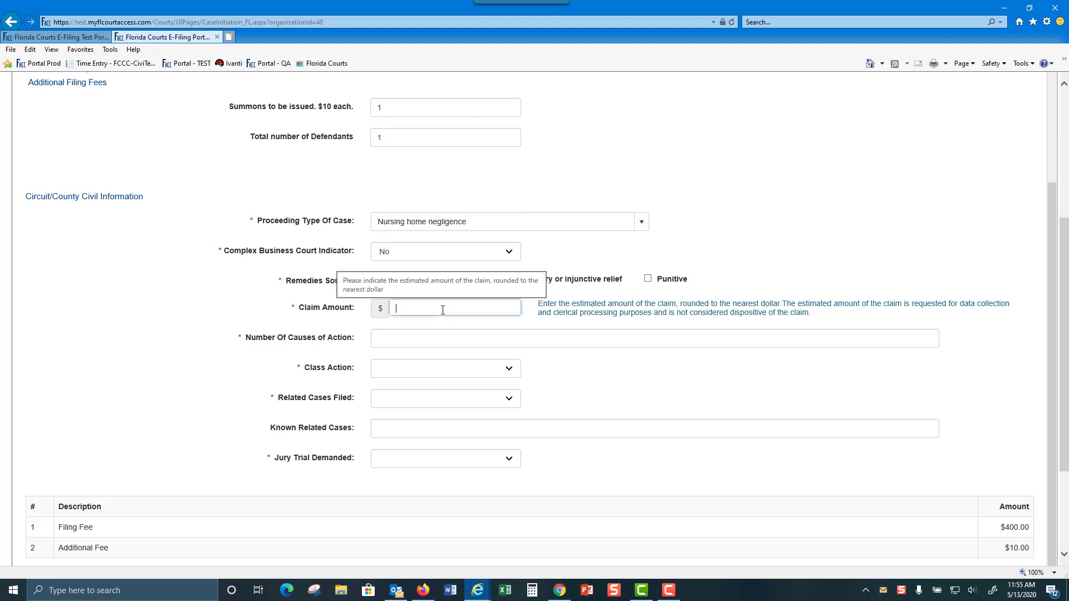
{"action": "type", "text": "60000"}
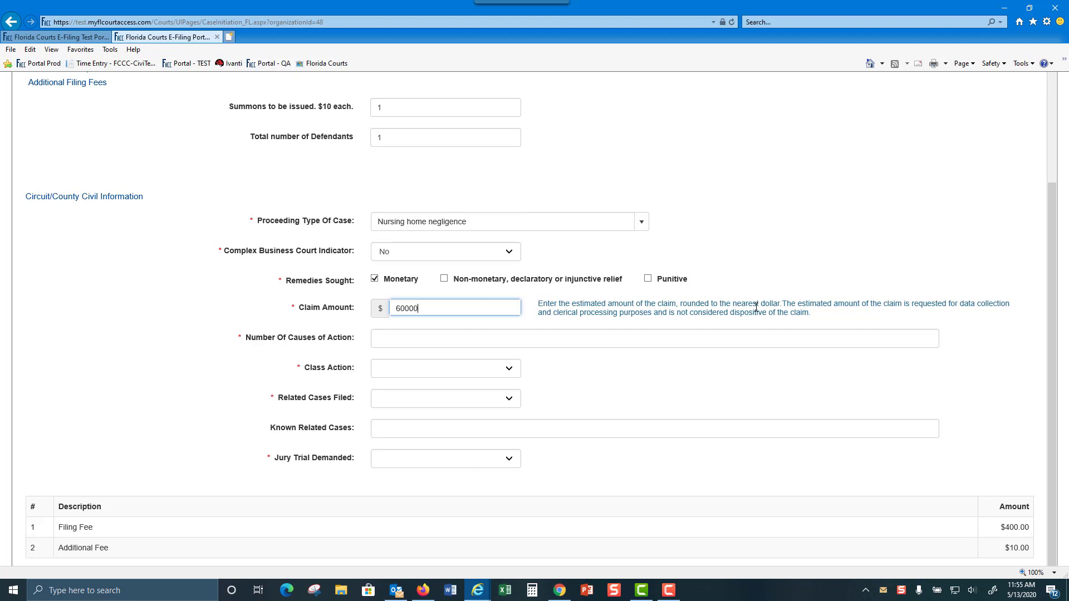
{"action": "key", "text": "Tab"}
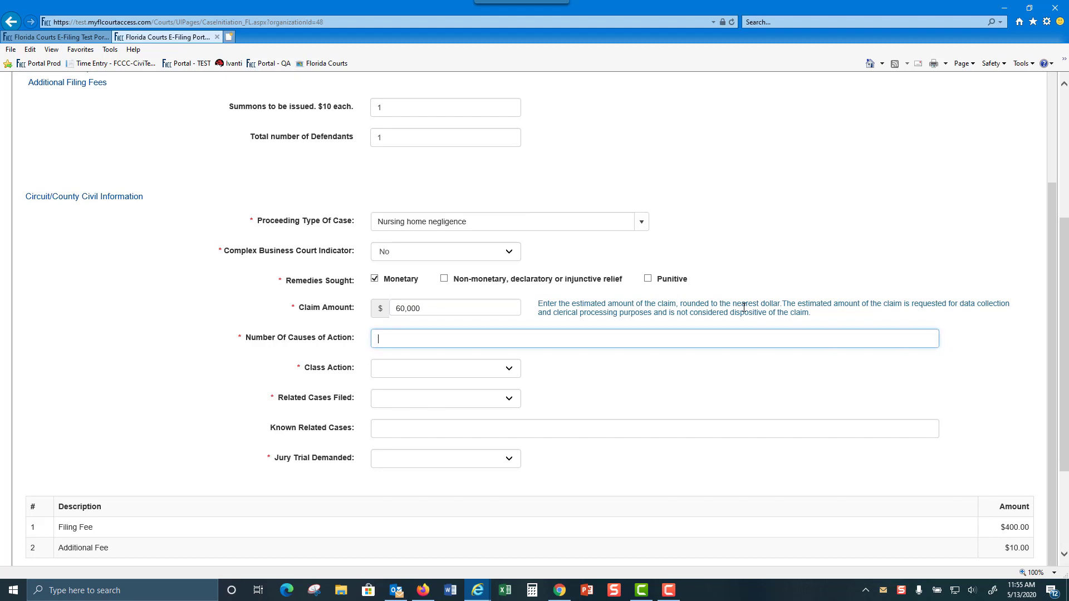
Enter One cause of action, answer No to class action and related cases, and demand a jury trial
{"action": "type", "text": "One"}
{"action": "key", "text": "Tab"}
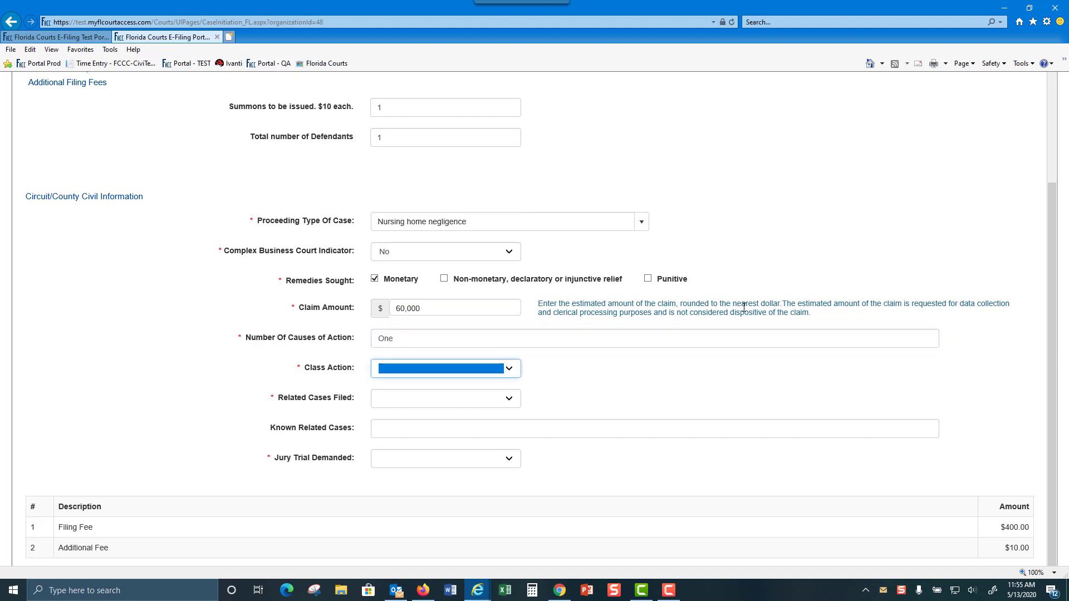
{"action": "key", "text": "n"}
{"action": "key", "text": "Tab"}
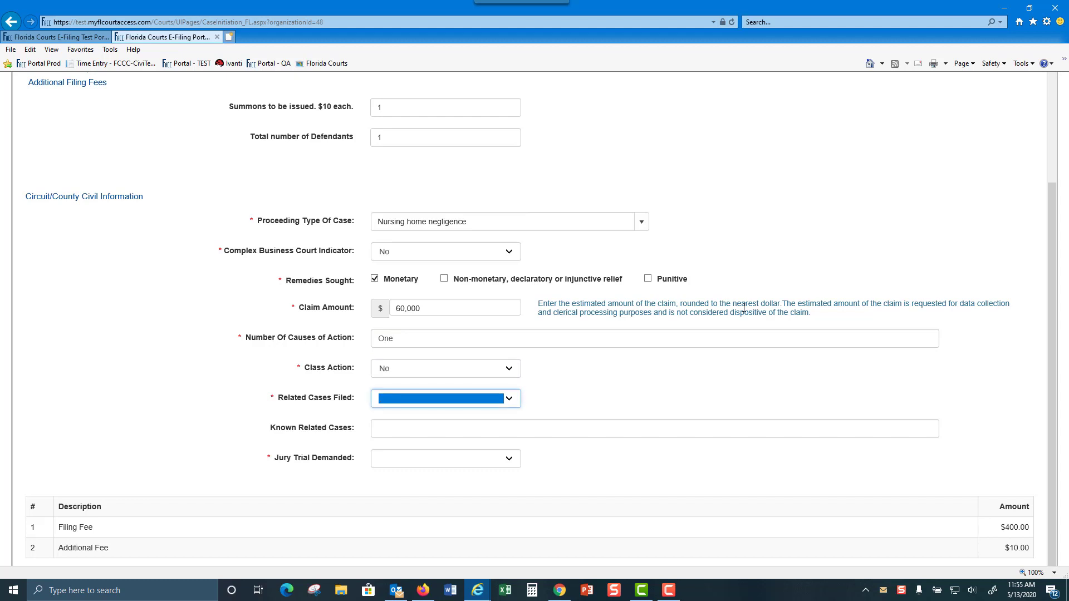
{"action": "key", "text": "n"}
{"action": "key", "text": "Tab"}
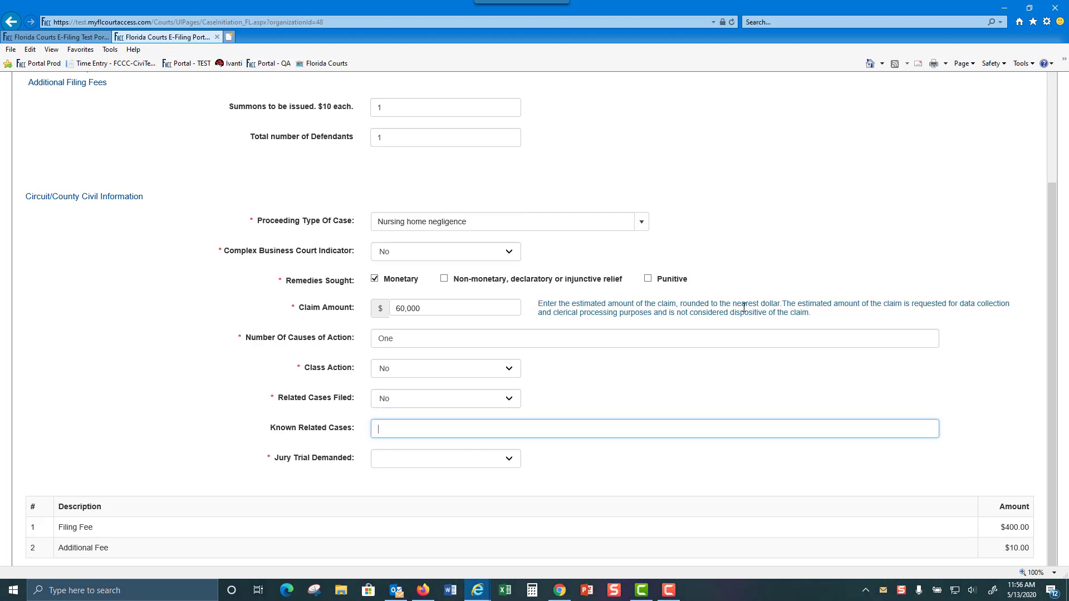
{"action": "key", "text": "Tab"}
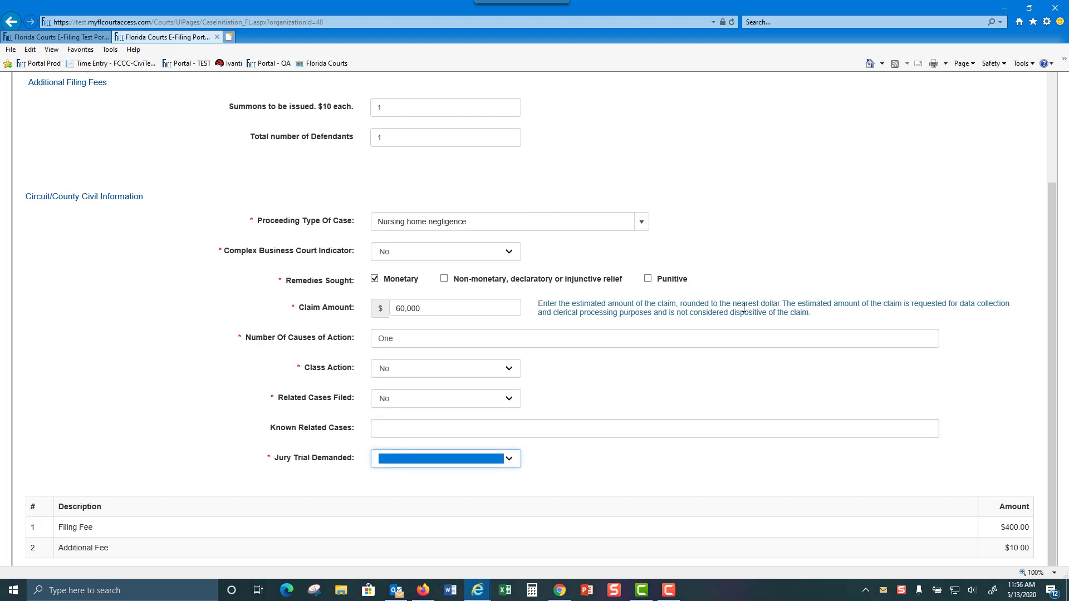
{"action": "key", "text": "y"}
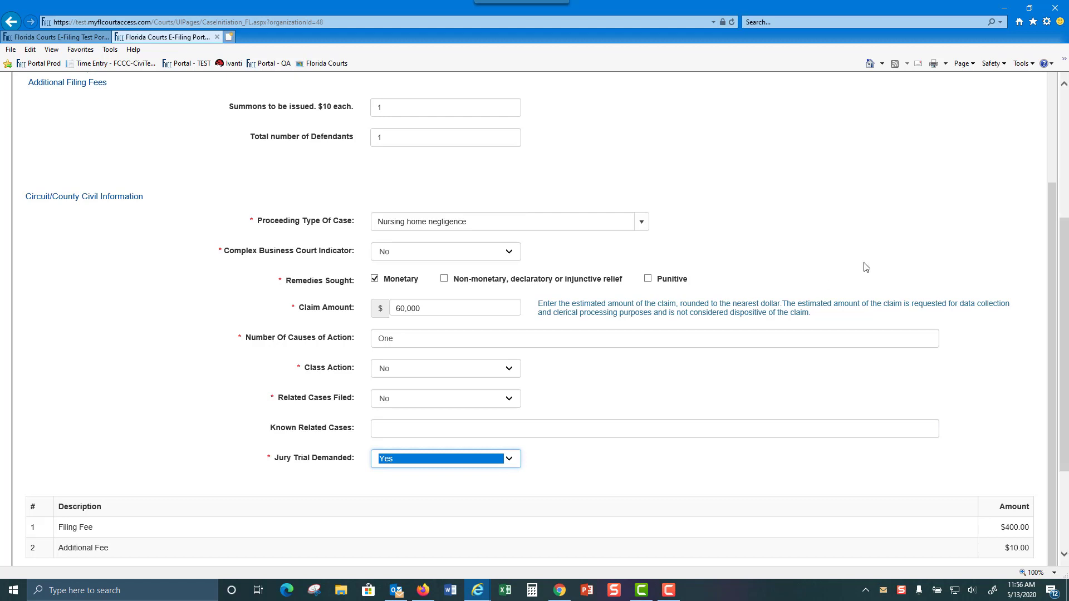
{"action": "scroll", "coordinate": [866, 268], "scroll_direction": "down", "scroll_amount": 3}
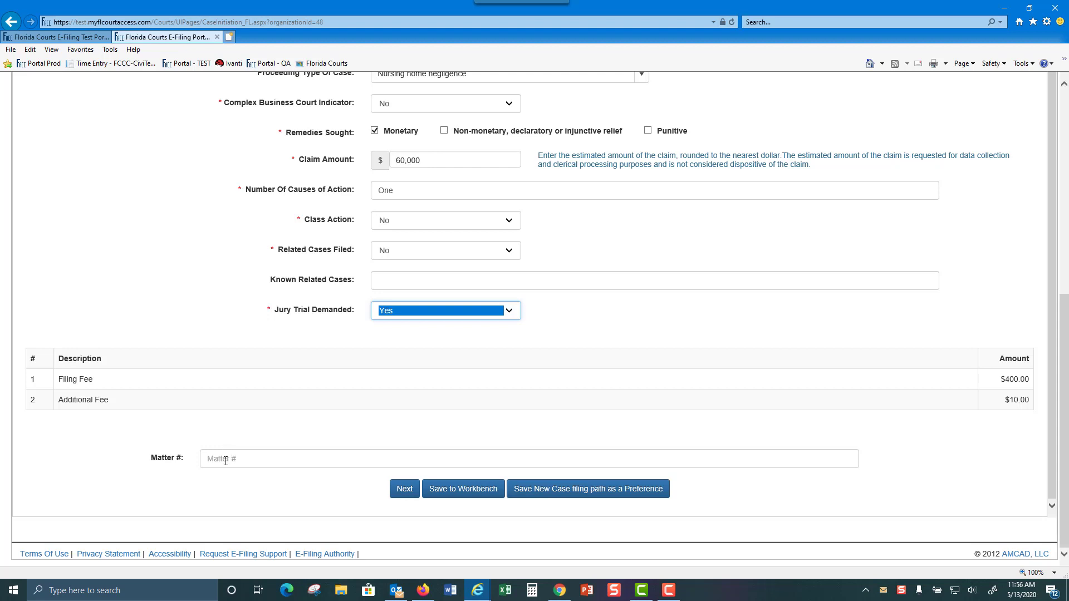
Enter the firm's matter number and submit the case information to reach Case Parties
{"action": "left_click", "coordinate": [370, 459]}
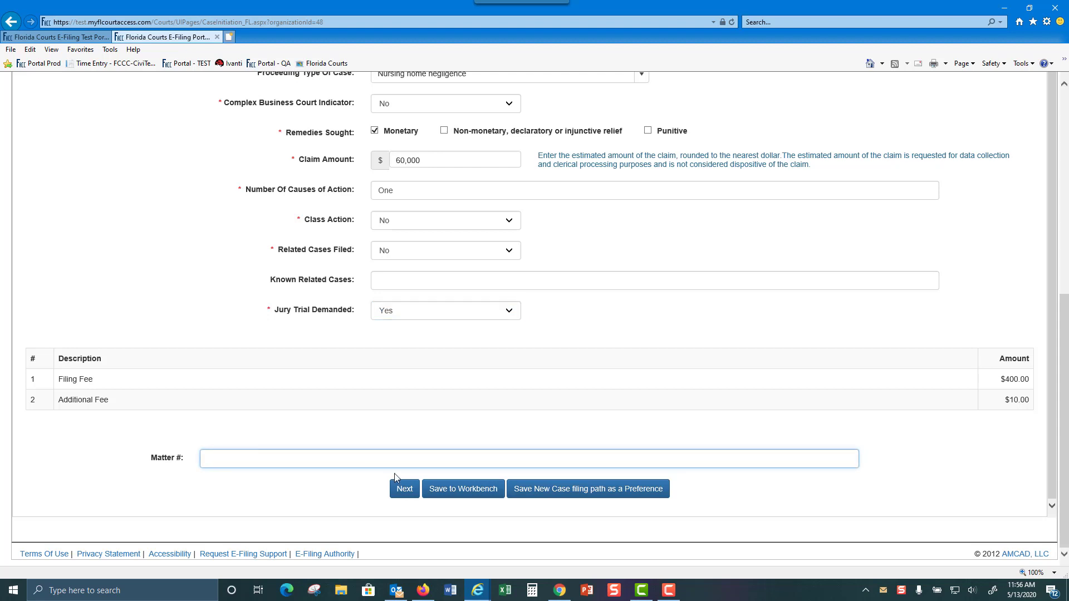
{"action": "type", "text": "2020-123"}
{"action": "left_click", "coordinate": [403, 490]}
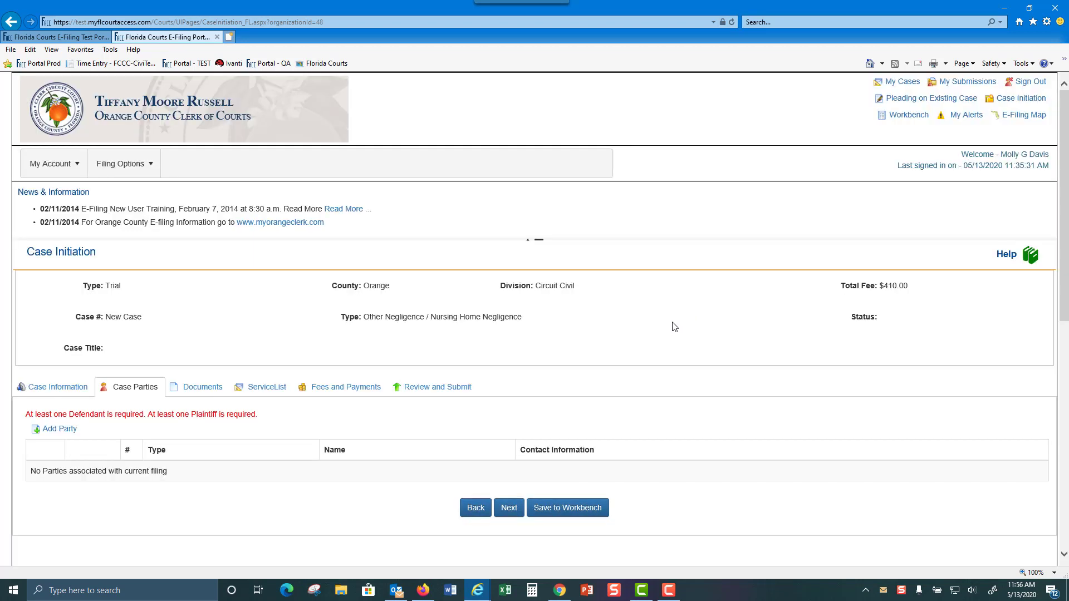
Add a party as the primary Plaintiff, indicating filing on the plaintiff's behalf
{"action": "scroll", "coordinate": [663, 397], "scroll_direction": "down", "scroll_amount": 2}
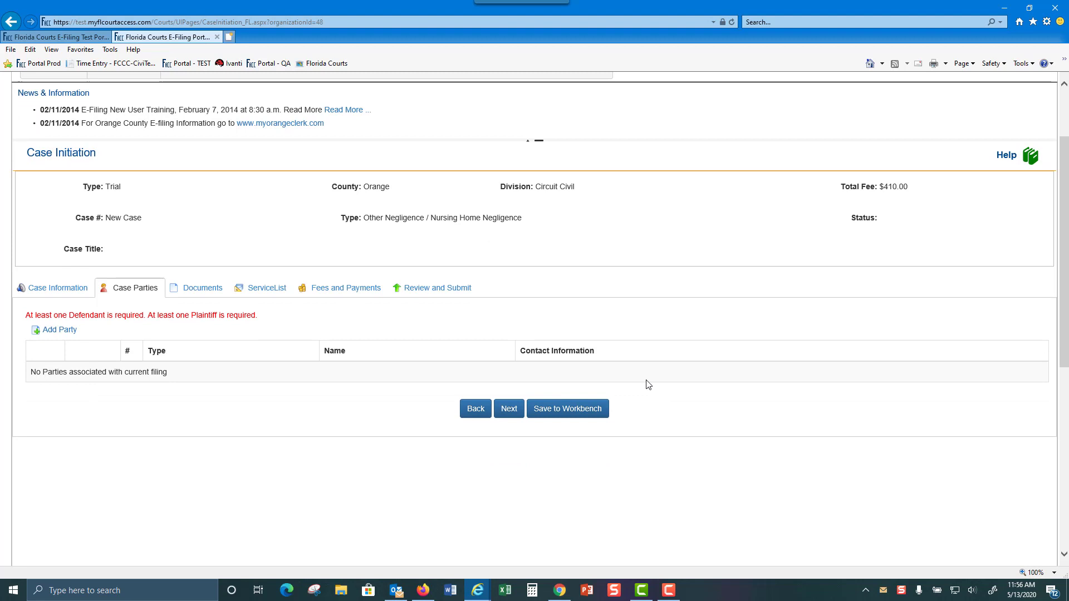
{"action": "left_click", "coordinate": [66, 329]}
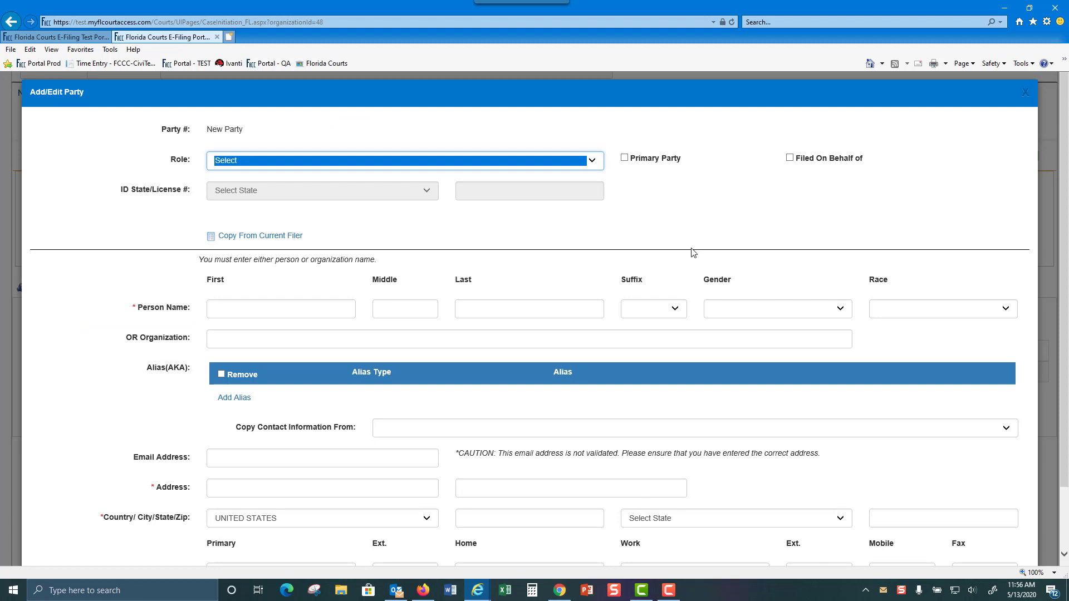
{"action": "left_click", "coordinate": [592, 160]}
{"action": "left_click", "coordinate": [275, 177]}
{"action": "left_click", "coordinate": [625, 159]}
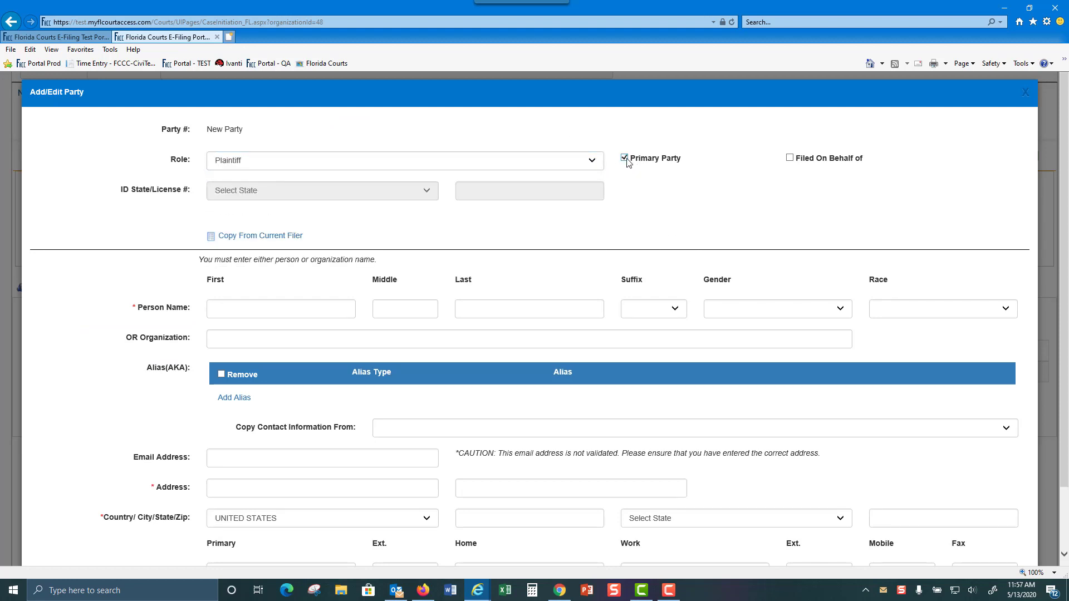
{"action": "left_click", "coordinate": [790, 159]}
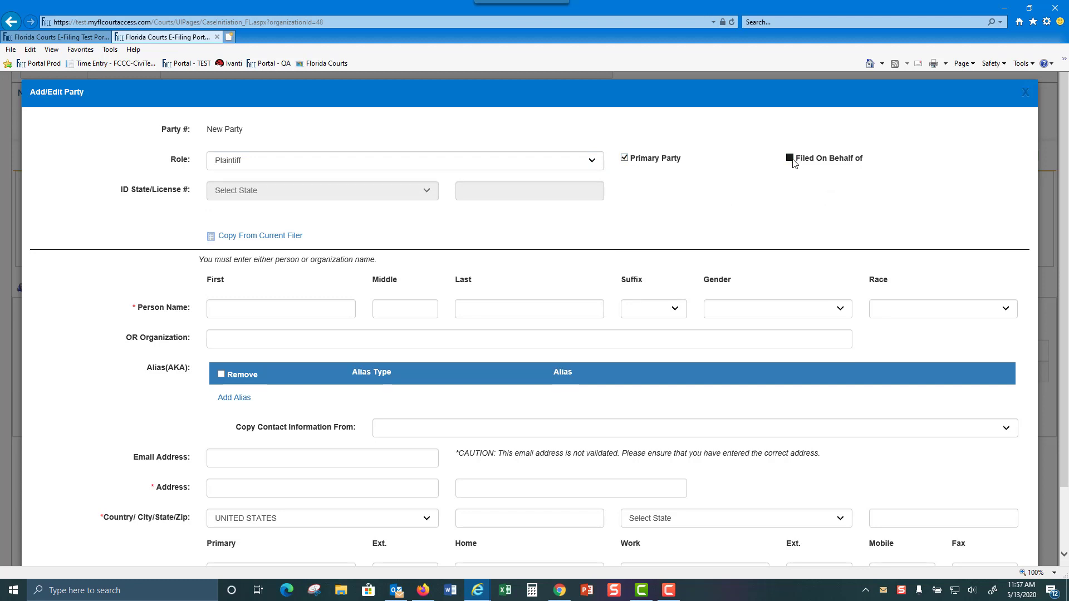
Enter the plaintiff's first name, middle initial, and last name
{"action": "scroll", "coordinate": [855, 184], "scroll_direction": "down", "scroll_amount": 2}
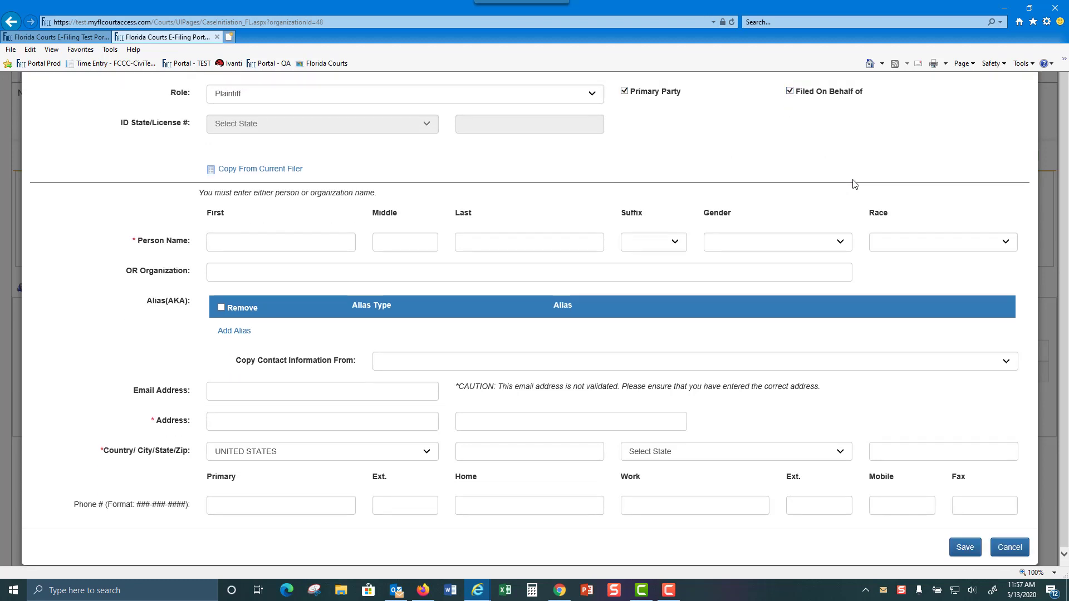
{"action": "left_click", "coordinate": [281, 243]}
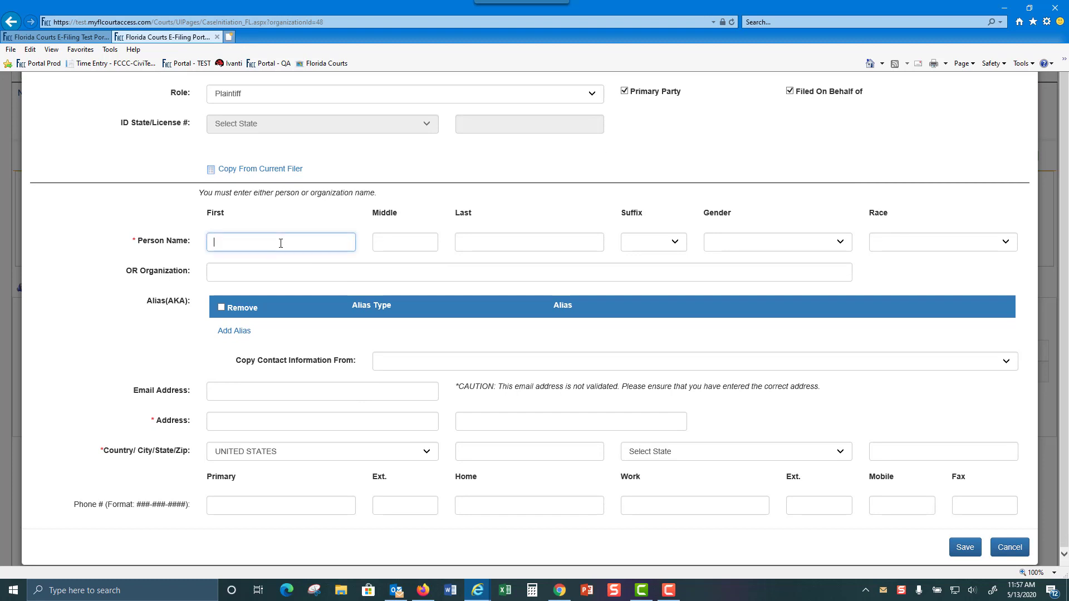
{"action": "key", "text": "Tab"}
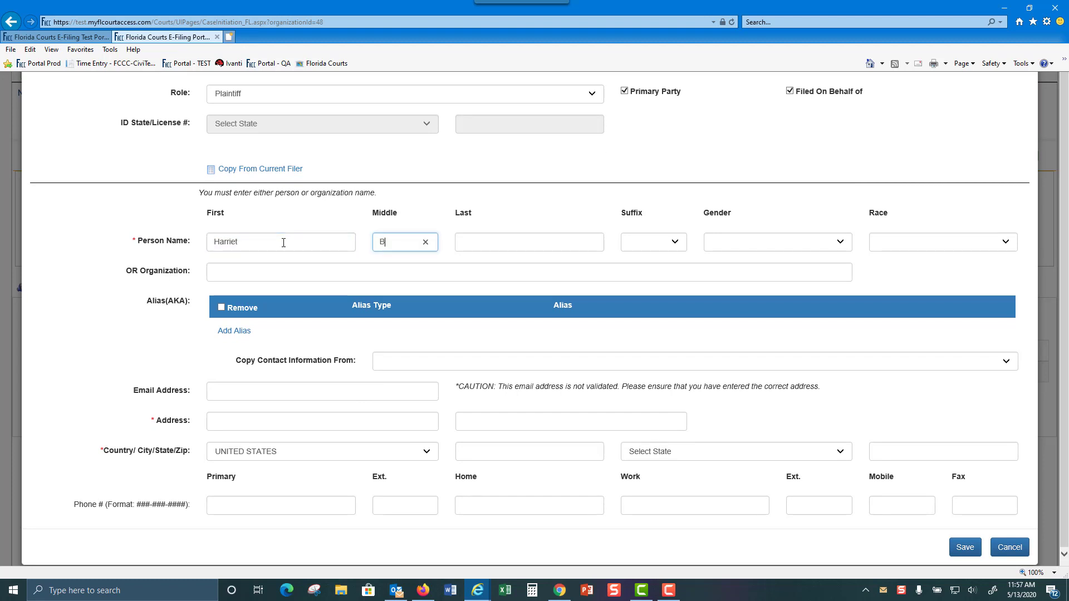
{"action": "key", "text": "Tab"}
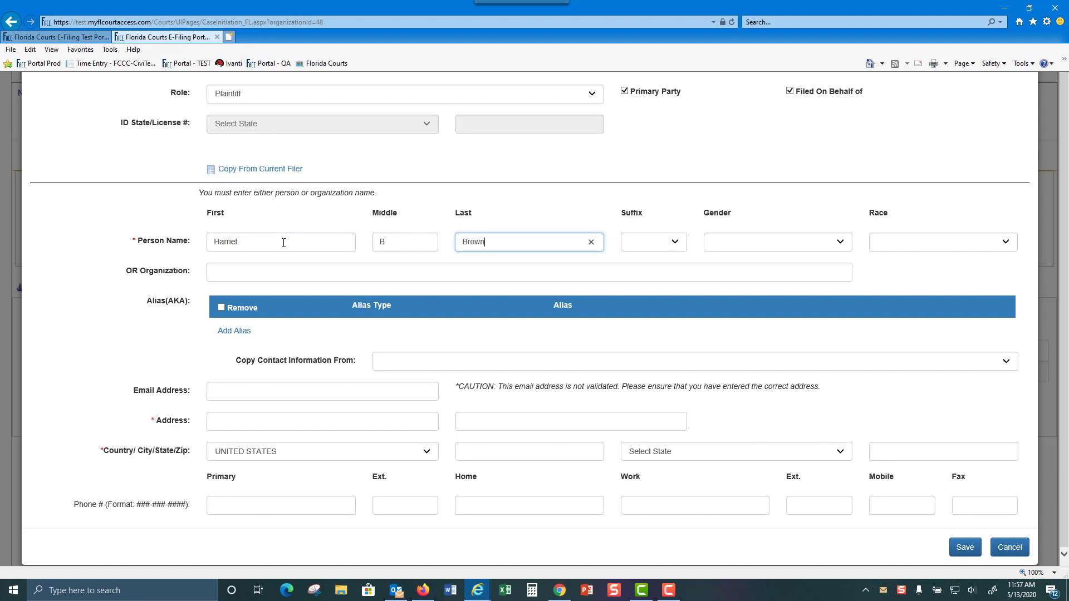
{"action": "left_click", "coordinate": [228, 273]}
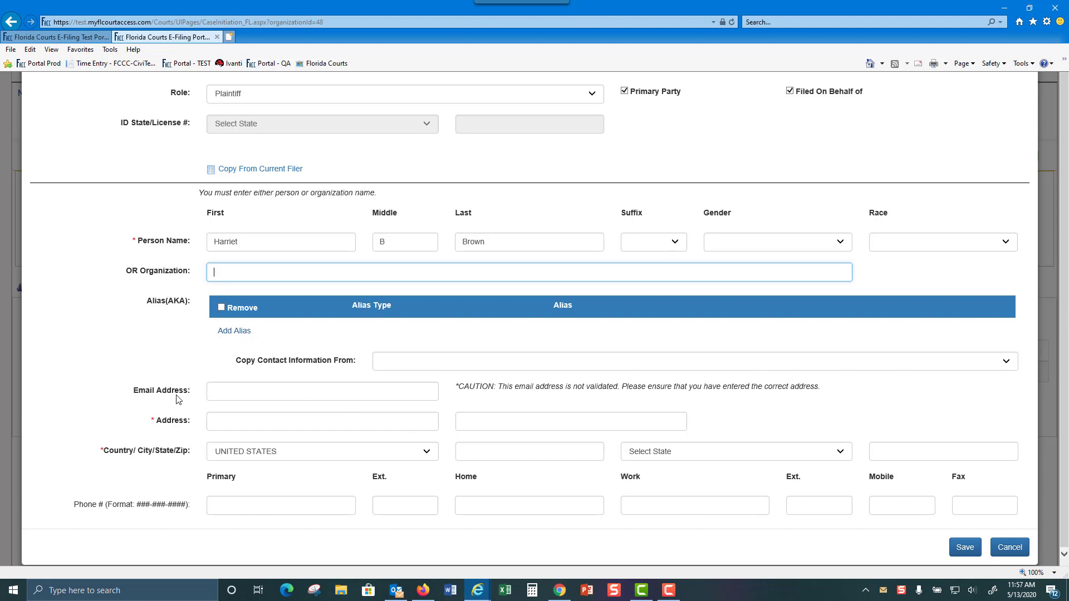
Enter the plaintiff's street address, city, state Florida and zip code, then save the plaintiff
{"action": "left_click", "coordinate": [262, 425]}
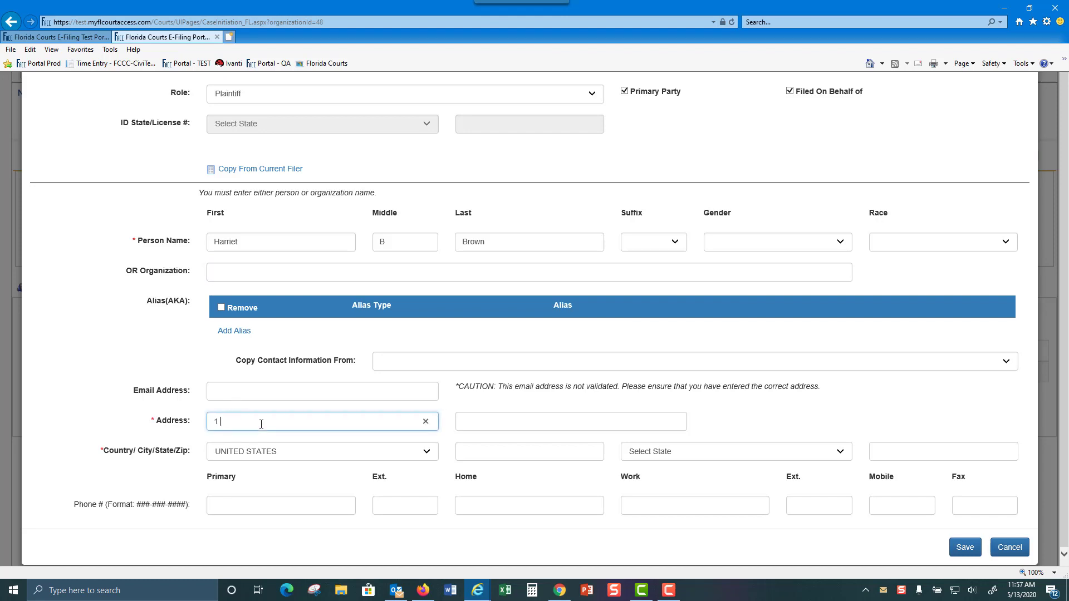
{"action": "key", "text": "Tab"}
{"action": "key", "text": "Tab"}
{"action": "key", "text": "Tab"}
{"action": "type", "text": "O"}
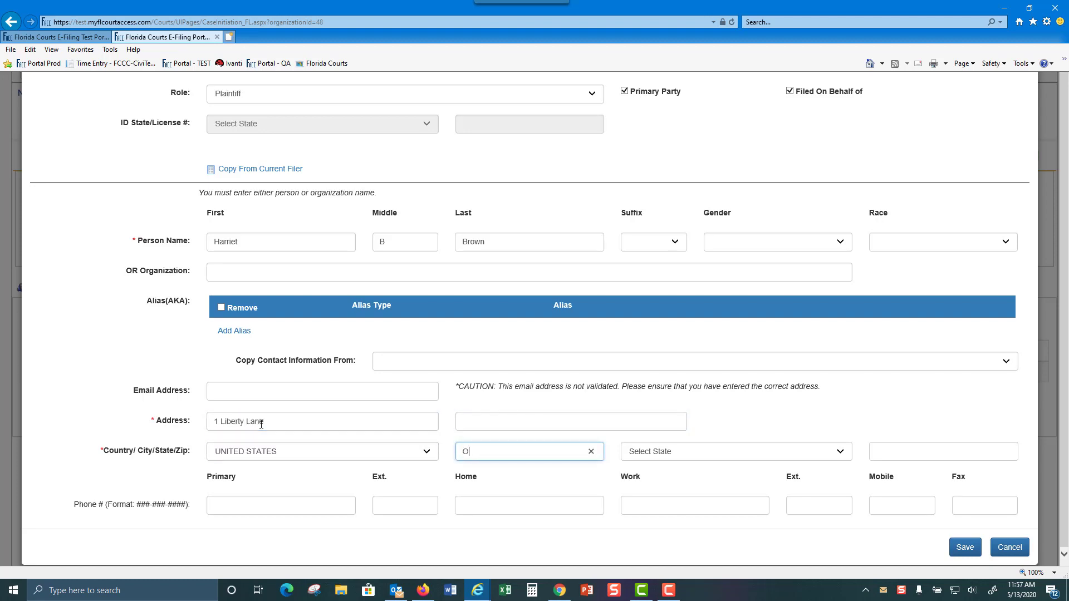
{"action": "type", "text": "rlando"}
{"action": "key", "text": "Tab"}
{"action": "key", "text": "f"}
{"action": "key", "text": "Tab"}
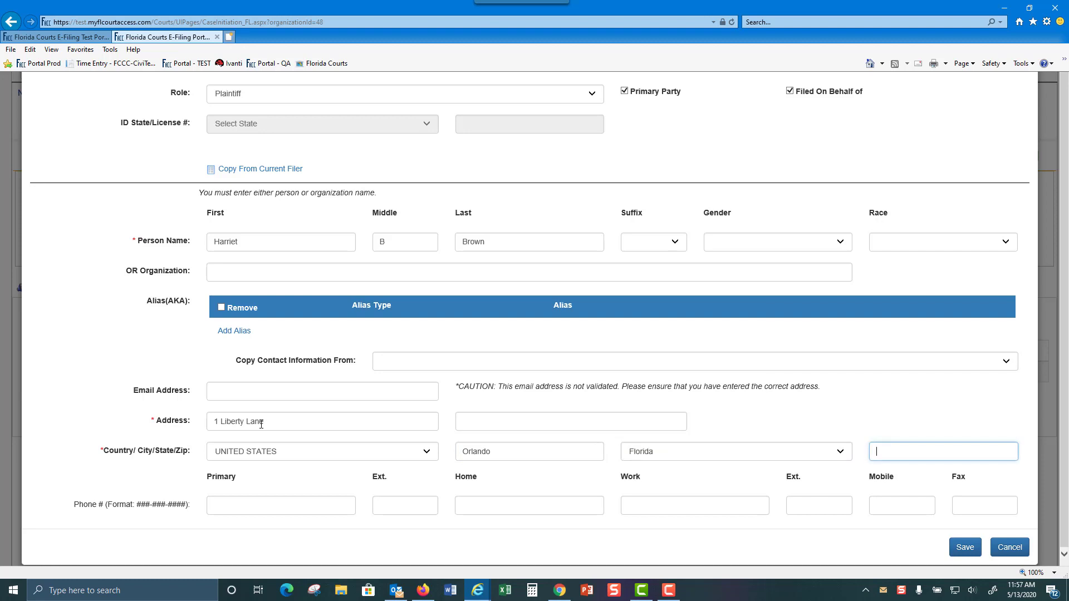
{"action": "type", "text": "32804"}
{"action": "left_click", "coordinate": [965, 549]}
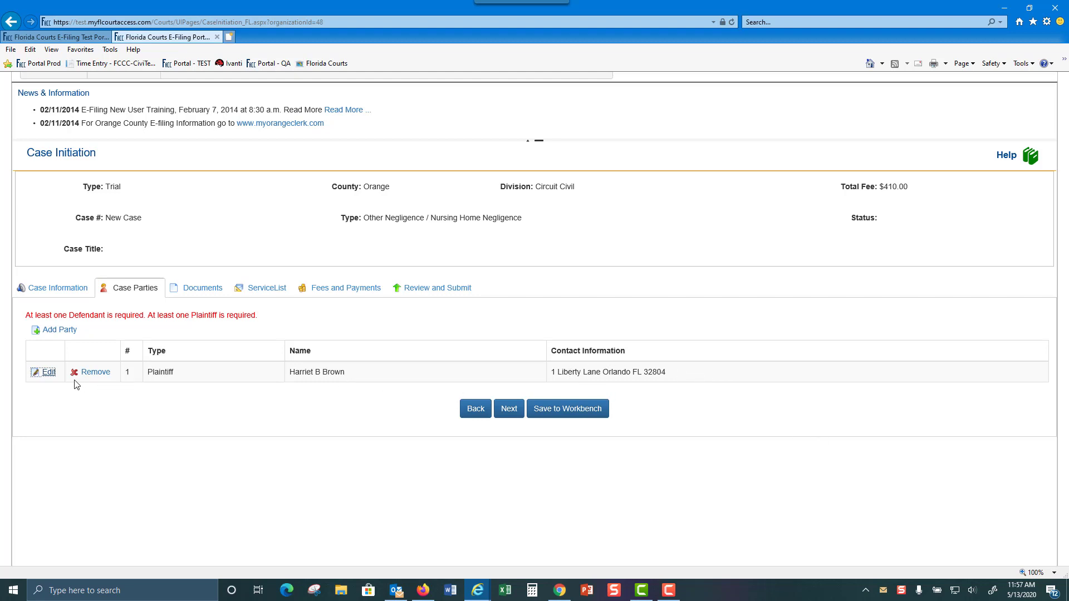
Reopen the plaintiff's details for review and save them again
{"action": "left_click", "coordinate": [49, 372]}
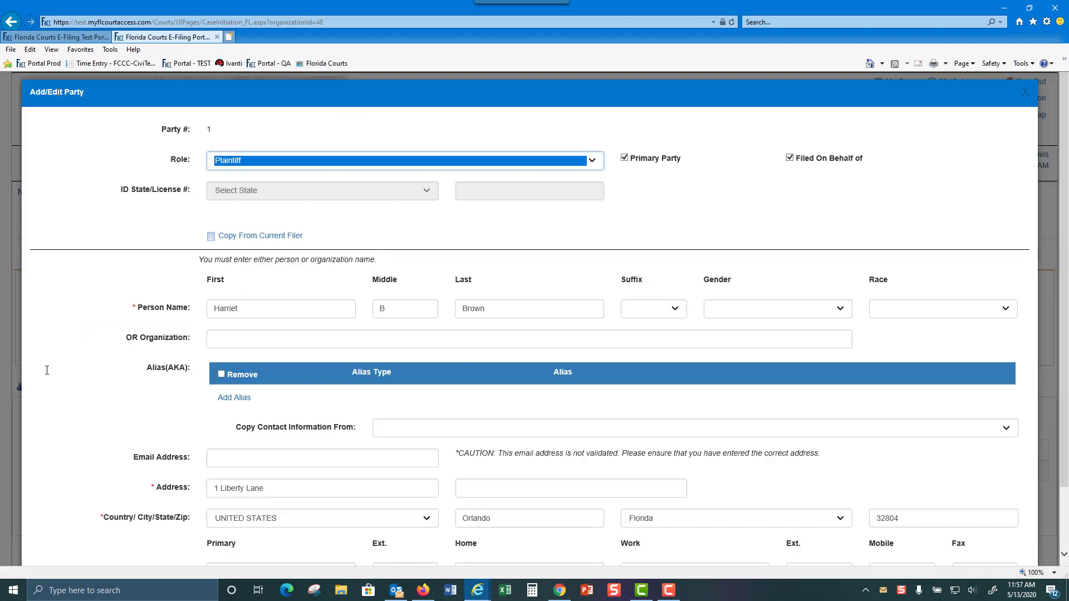
{"action": "scroll", "coordinate": [780, 262], "scroll_direction": "down", "scroll_amount": 2}
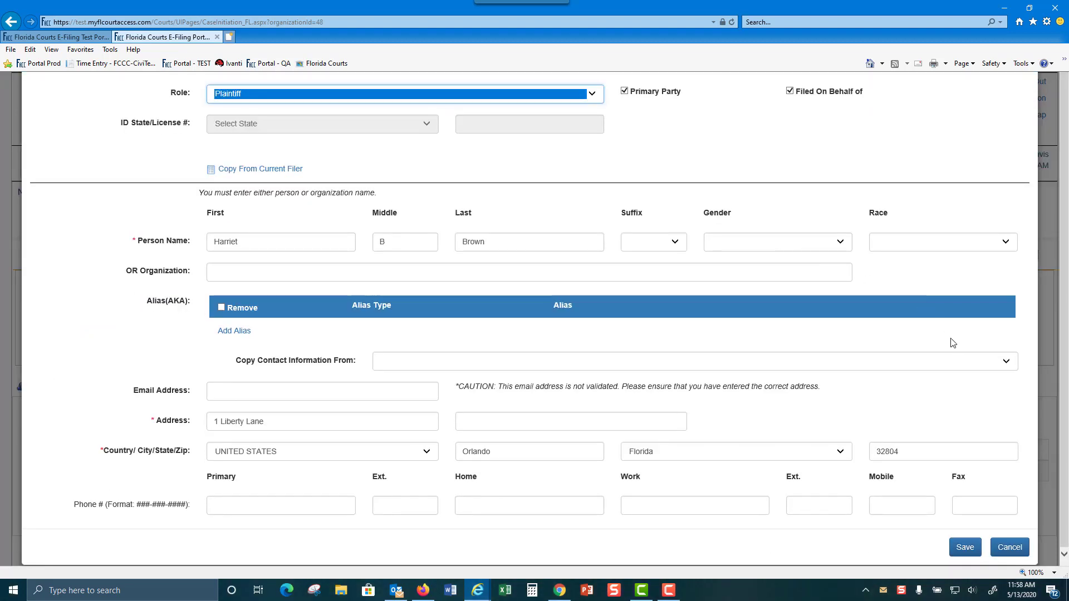
{"action": "left_click", "coordinate": [965, 549]}
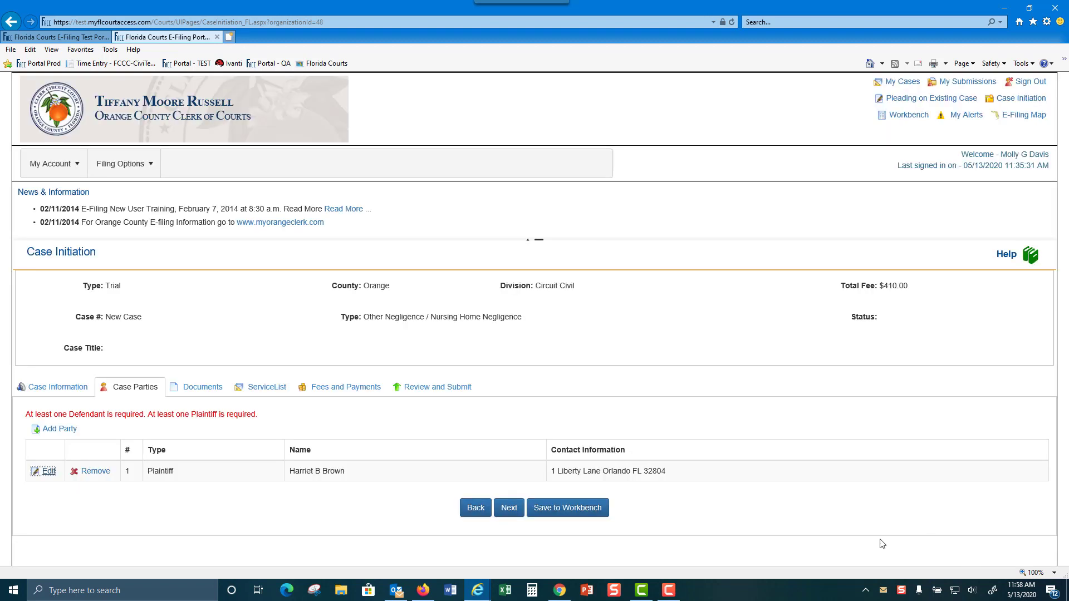
Add a primary Defendant organization named 'Hospice Home of the Comforter'
{"action": "left_click", "coordinate": [60, 429]}
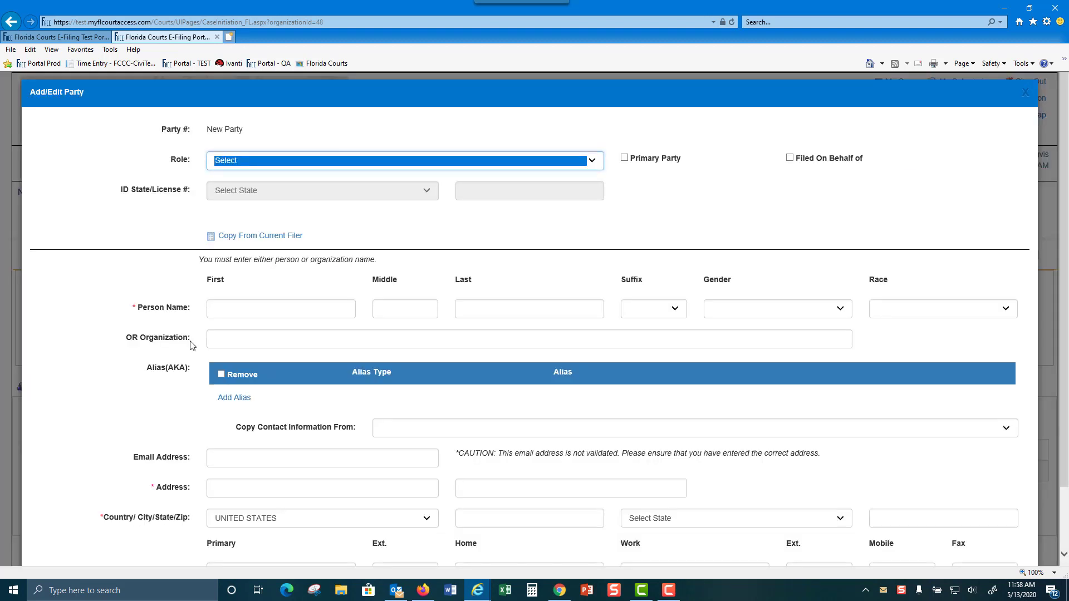
{"action": "left_click", "coordinate": [591, 162]}
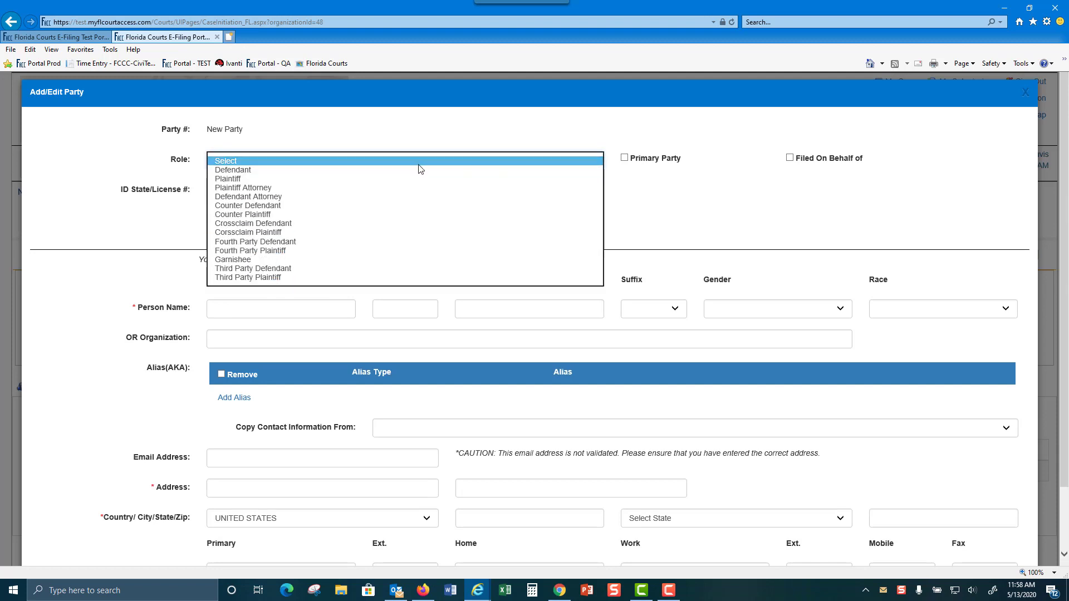
{"action": "left_click", "coordinate": [293, 171]}
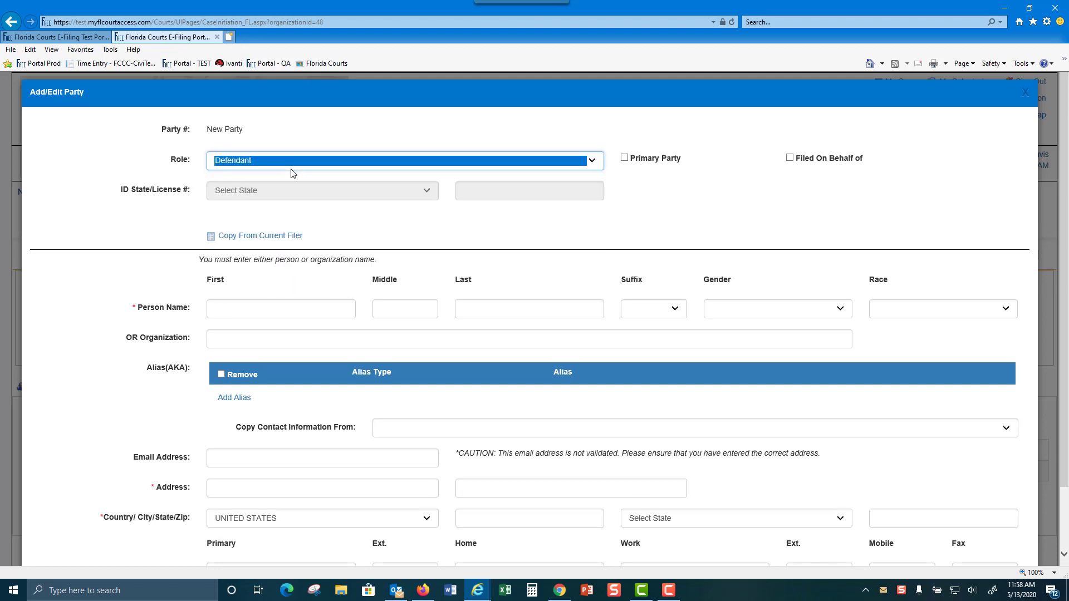
{"action": "left_click", "coordinate": [624, 159]}
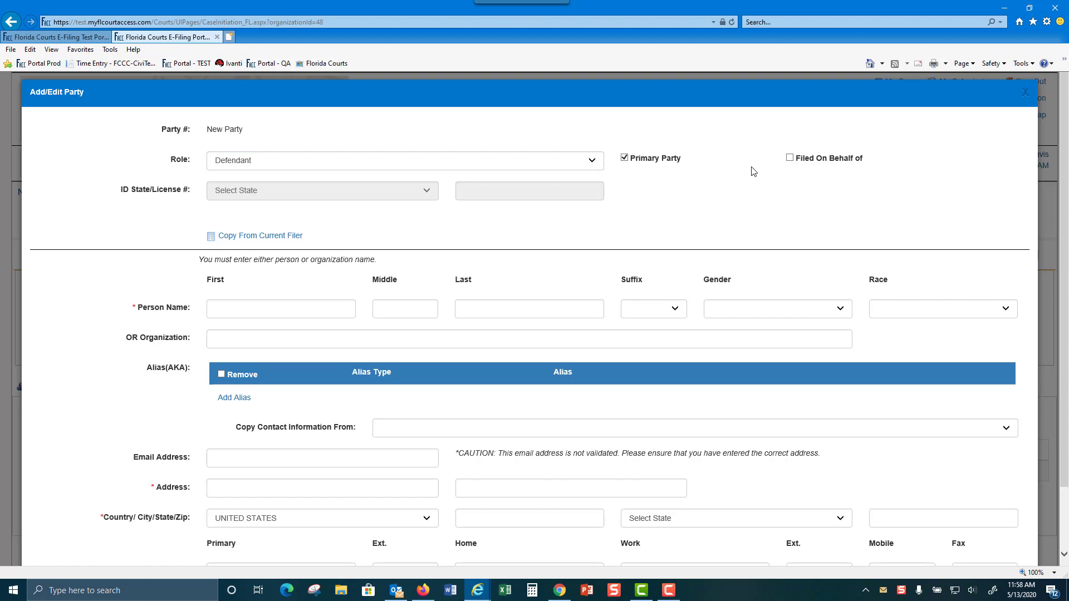
{"action": "left_click", "coordinate": [245, 340]}
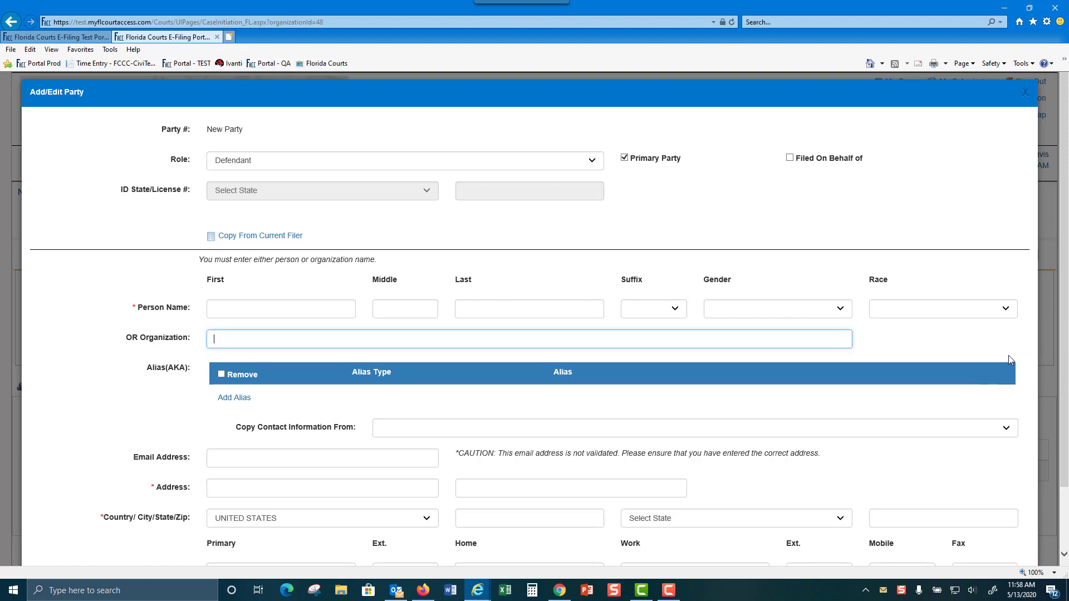
{"action": "type", "text": "Hospice Home of "}
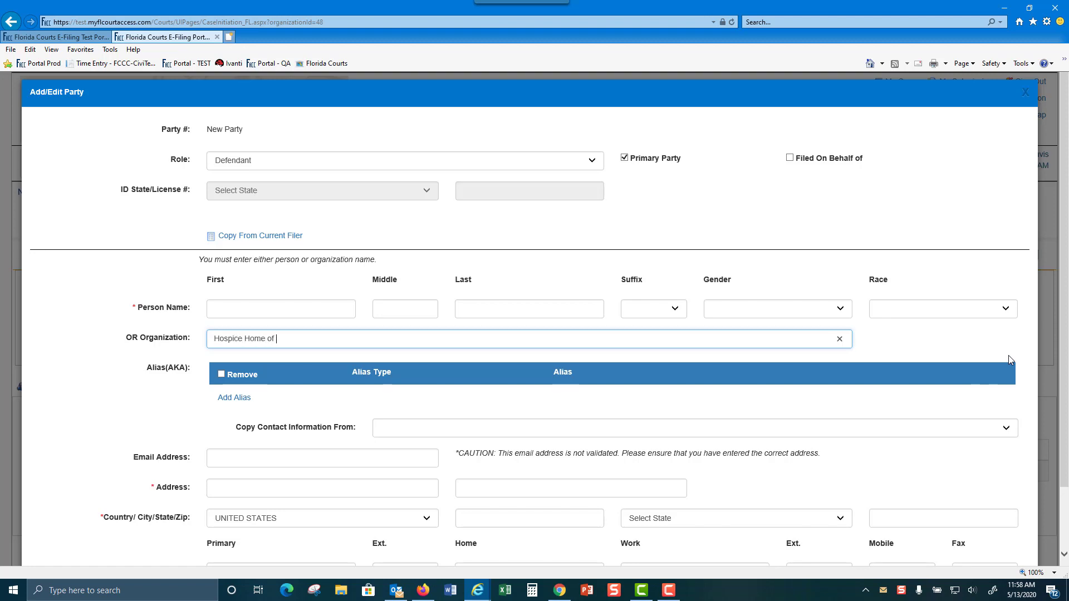
{"action": "type", "text": "the Comforter"}
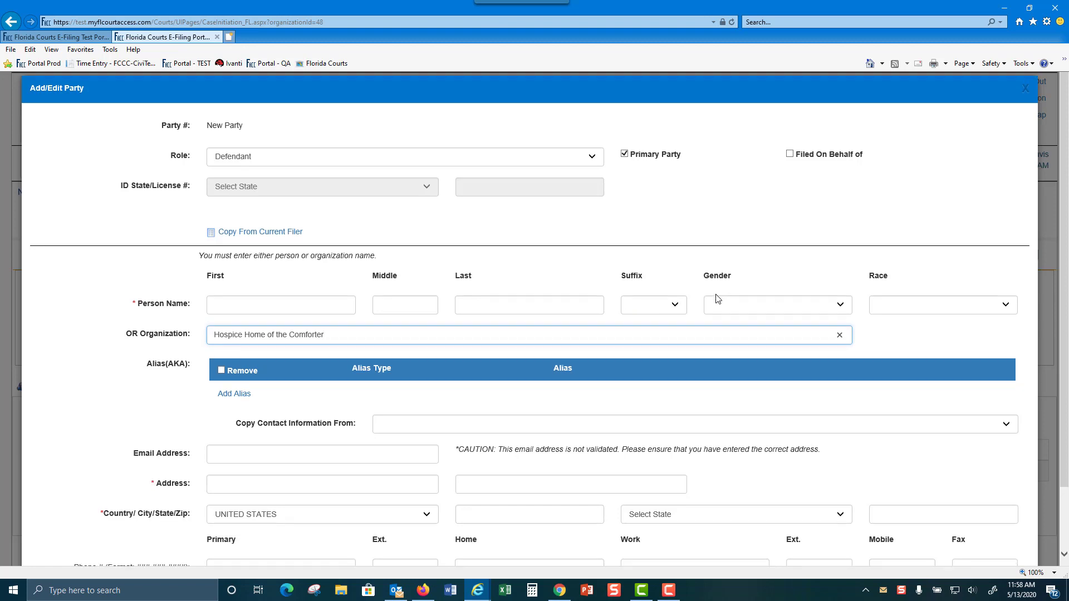
{"action": "scroll", "coordinate": [716, 294], "scroll_direction": "down", "scroll_amount": 1}
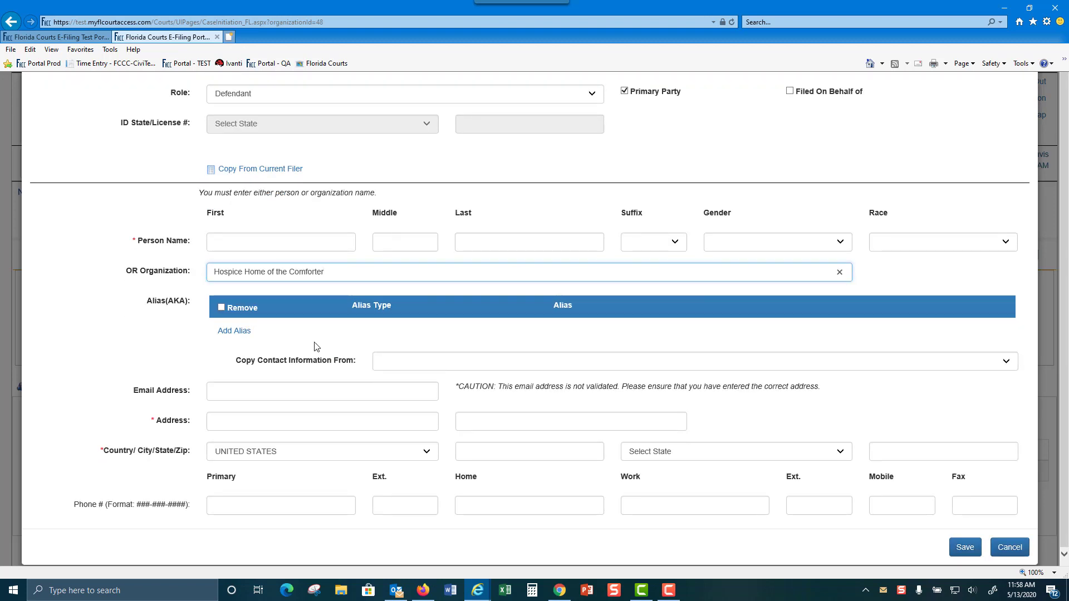
Enter the defendant's street address, city, state Florida and zip code, then save the defendant
{"action": "left_click", "coordinate": [220, 422]}
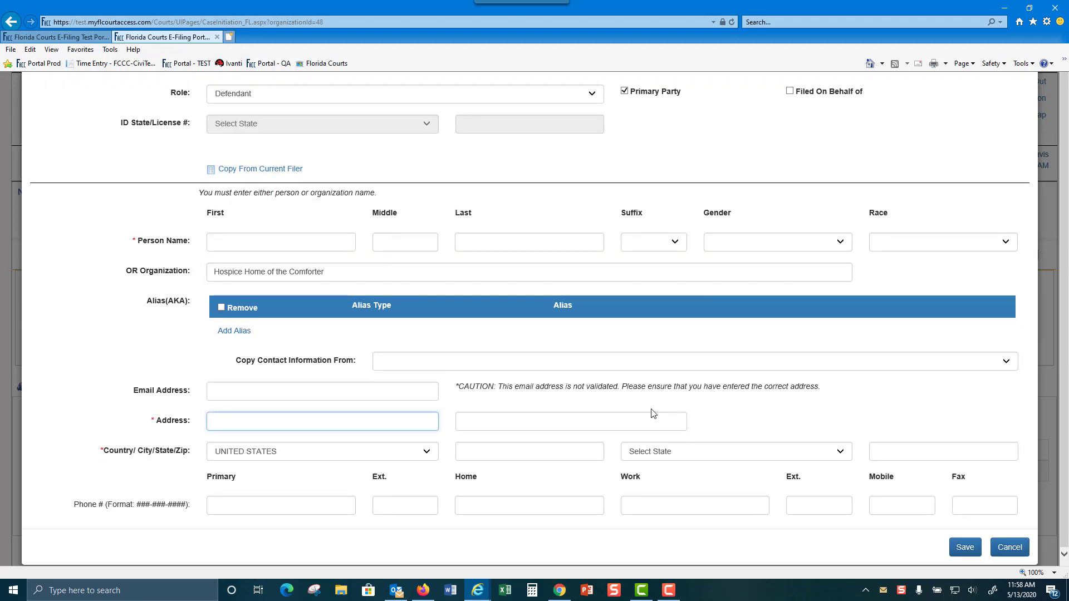
{"action": "key", "text": "Tab"}
{"action": "key", "text": "Tab"}
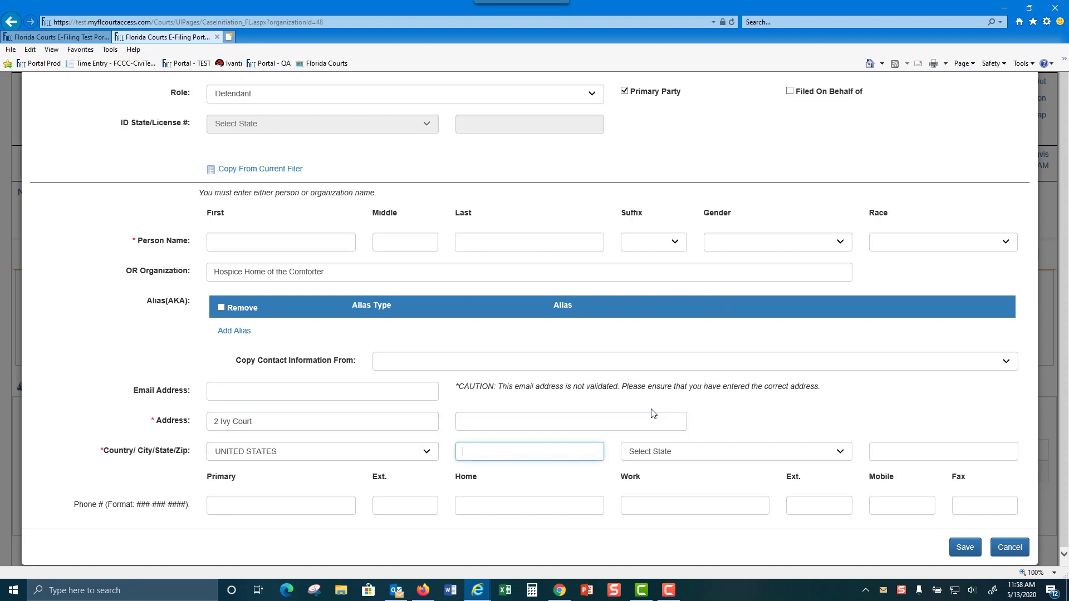
{"action": "type", "text": "Orlando"}
{"action": "key", "text": "Tab"}
{"action": "key", "text": "f"}
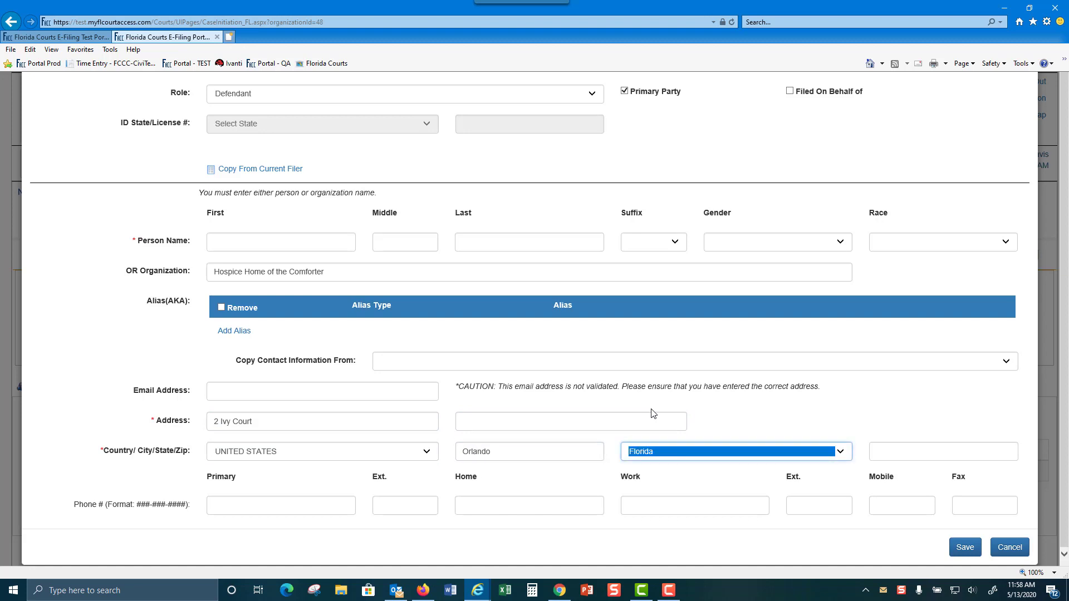
{"action": "key", "text": "Tab"}
{"action": "type", "text": "32804"}
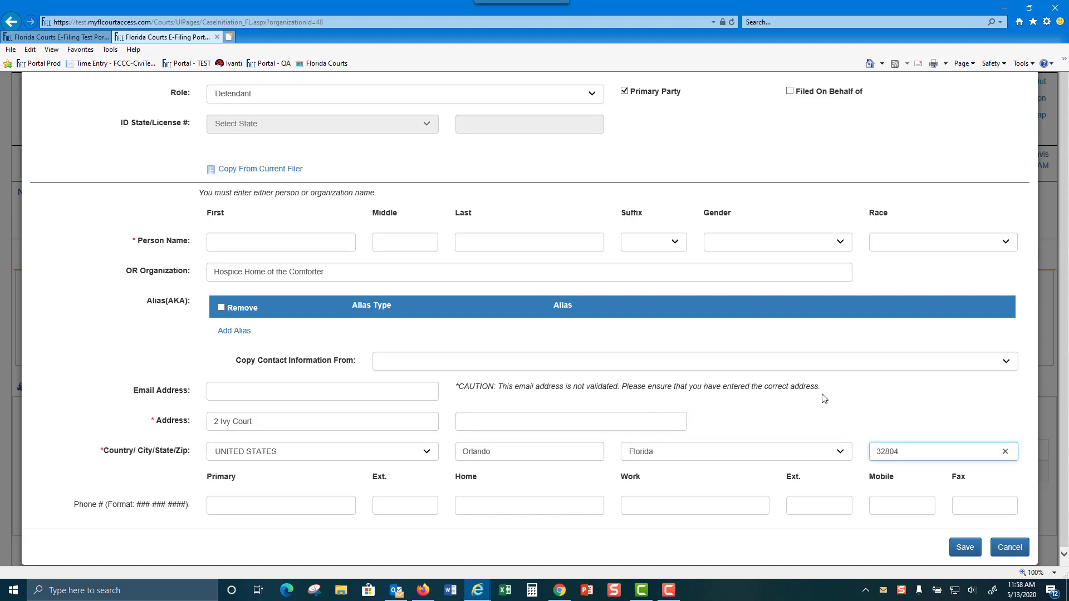
{"action": "left_click", "coordinate": [964, 548]}
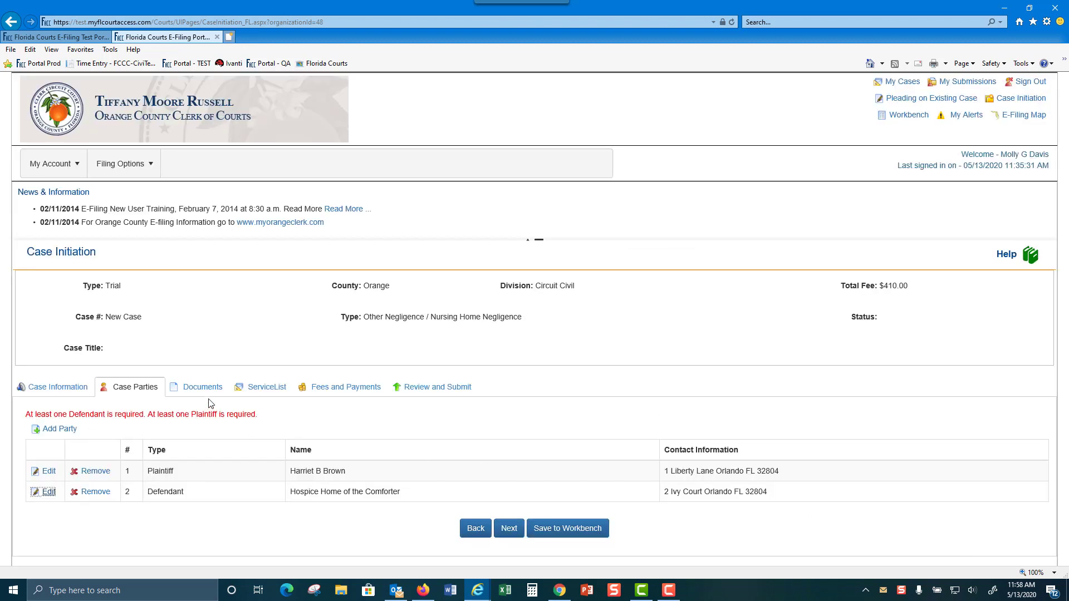
Continue to the Documents step and start adding a new document alongside the Civil Cover Sheet
{"action": "left_click", "coordinate": [508, 531]}
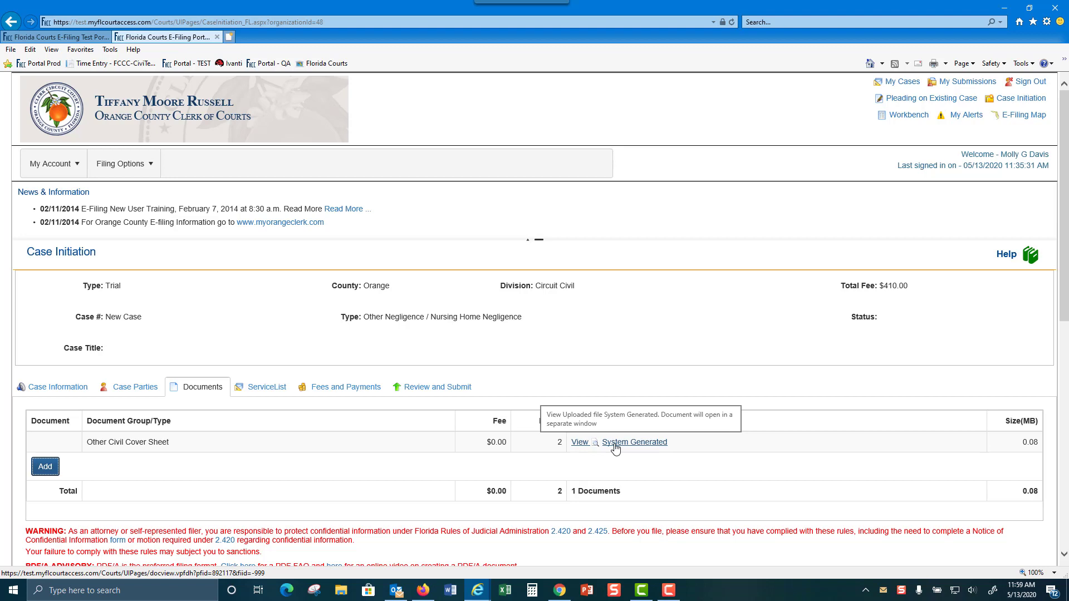
{"action": "scroll", "coordinate": [615, 449], "scroll_direction": "down", "scroll_amount": 3}
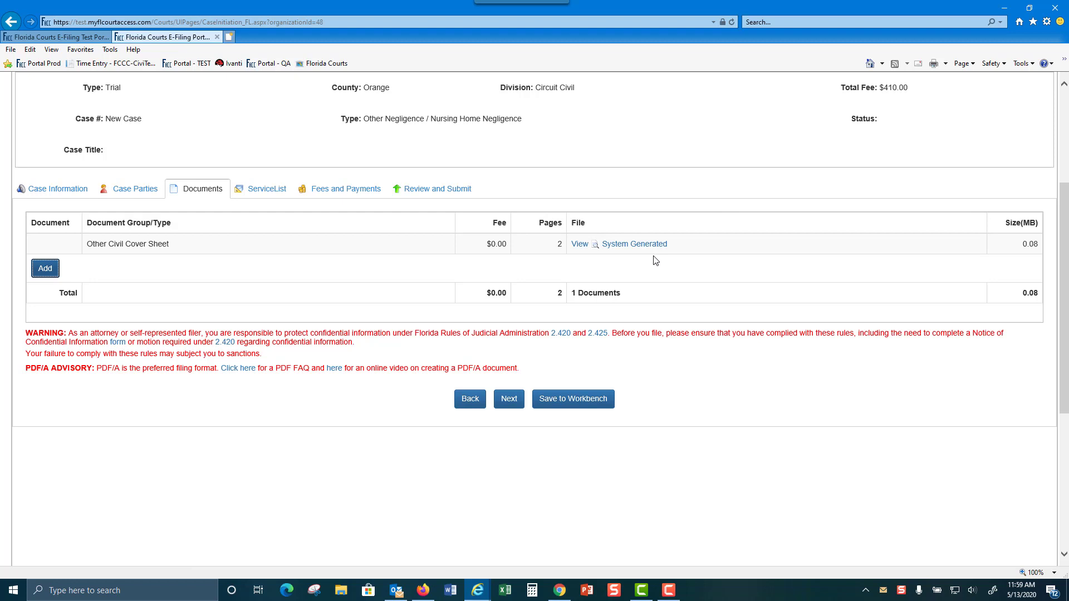
{"action": "left_click", "coordinate": [45, 270]}
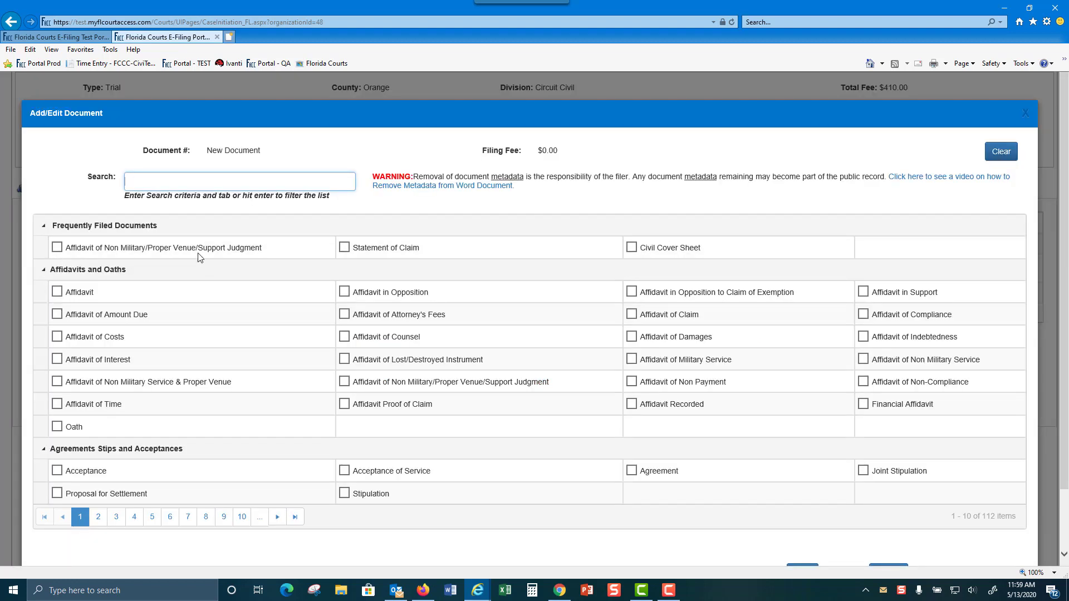
Add a Complaint document with the 41-page 'A Computer Generated Document 41 pages - Copy' PDF and save it
{"action": "type", "text": "co"}
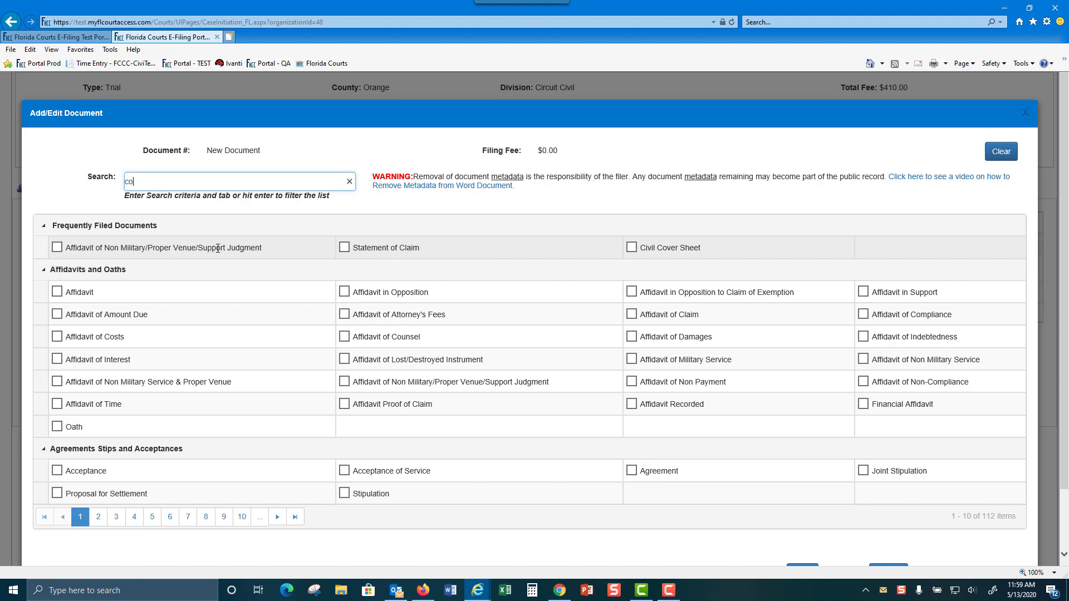
{"action": "type", "text": "mplaint"}
{"action": "key", "text": "Tab"}
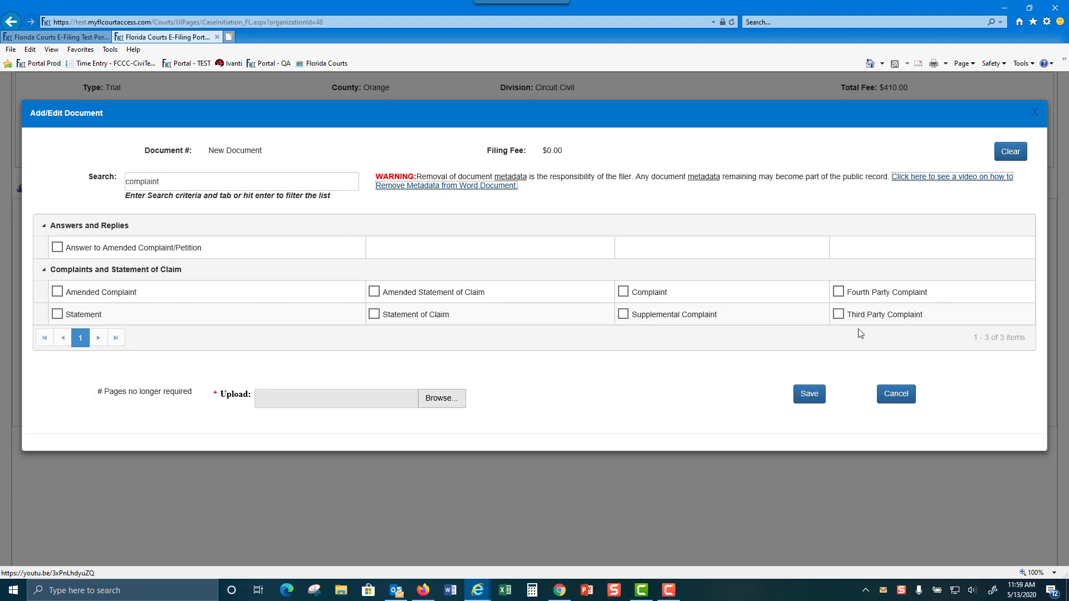
{"action": "left_click", "coordinate": [623, 292]}
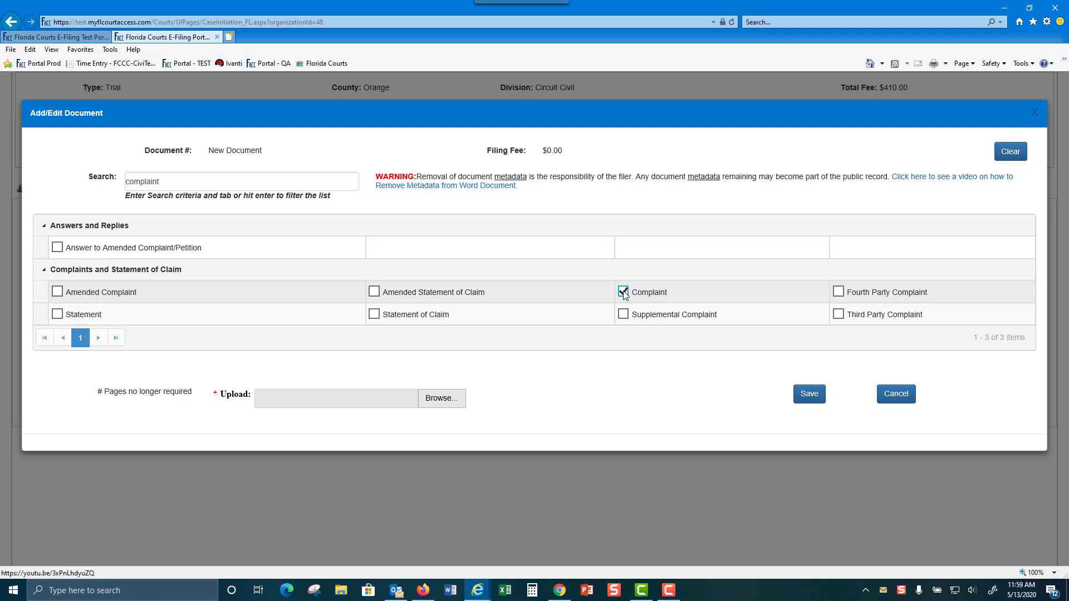
{"action": "left_click", "coordinate": [449, 401]}
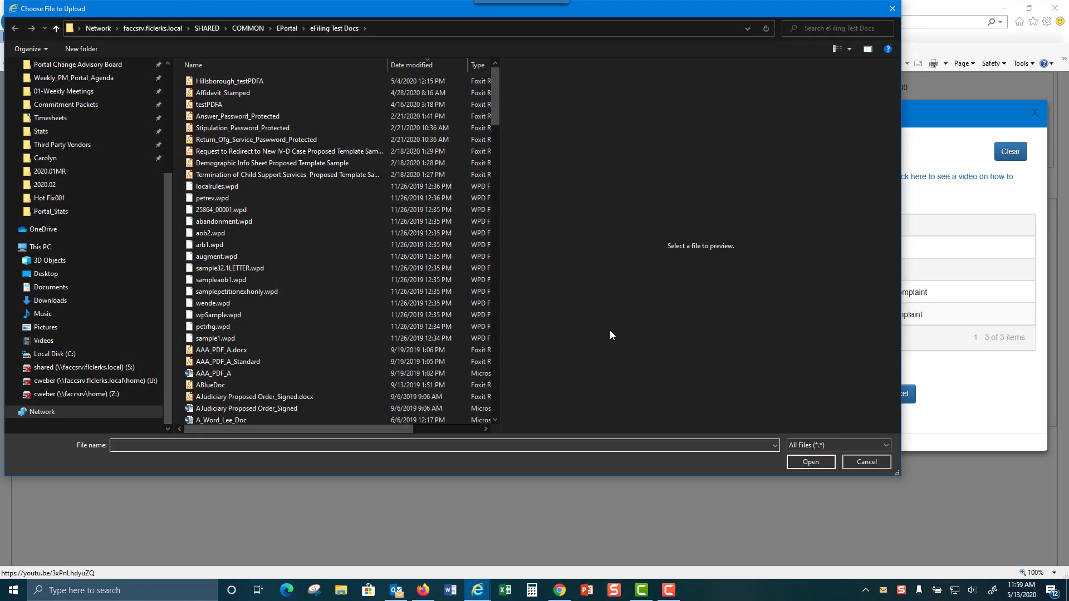
{"action": "left_click_drag", "start_coordinate": [493, 99], "coordinate": [499, 322]}
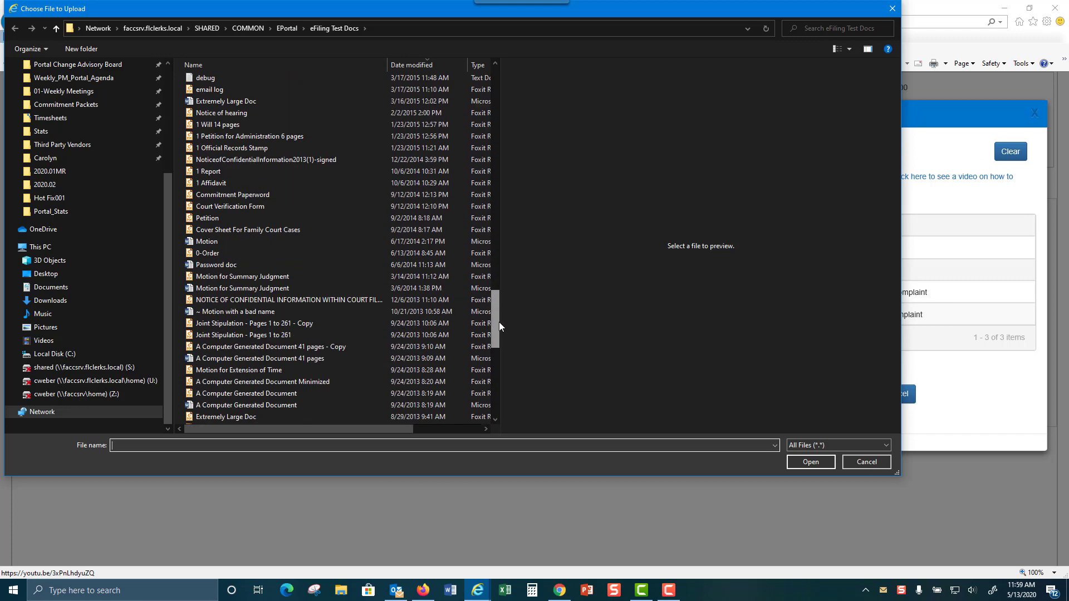
{"action": "left_click", "coordinate": [247, 347]}
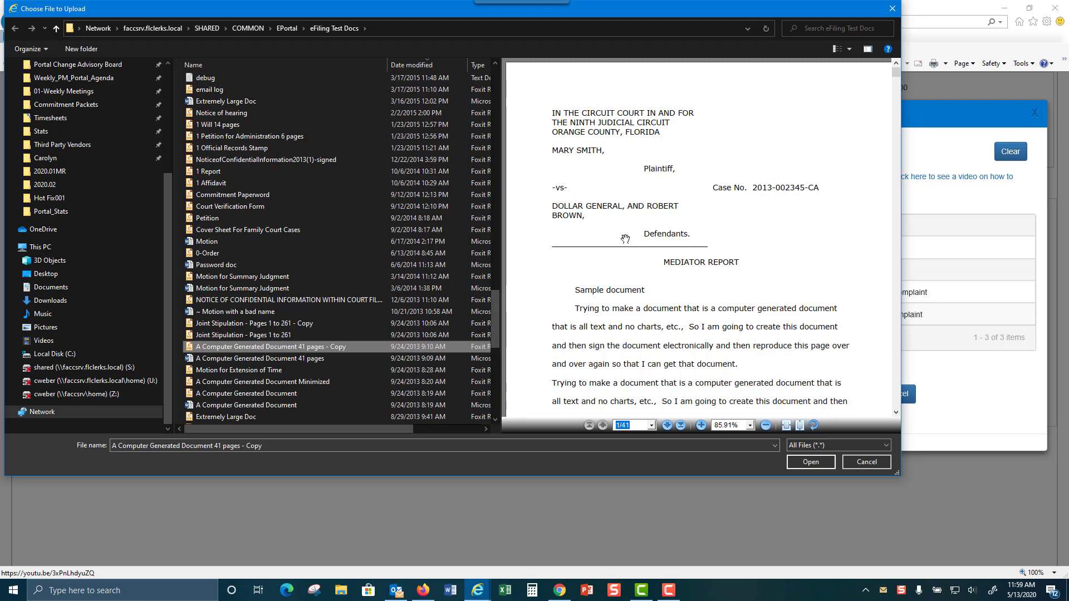
{"action": "left_click", "coordinate": [817, 463]}
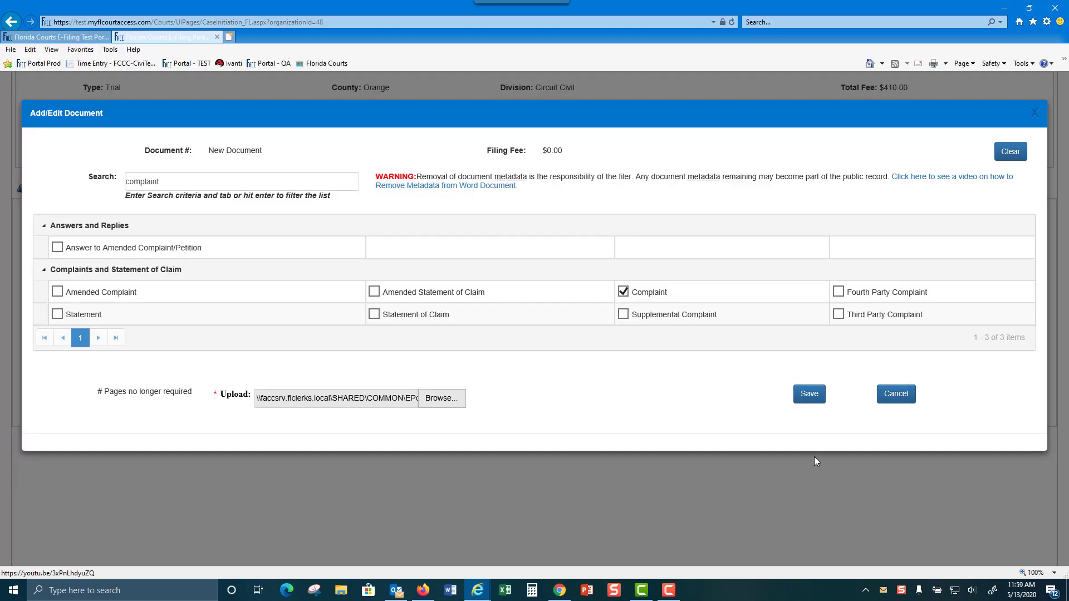
{"action": "left_click", "coordinate": [807, 395]}
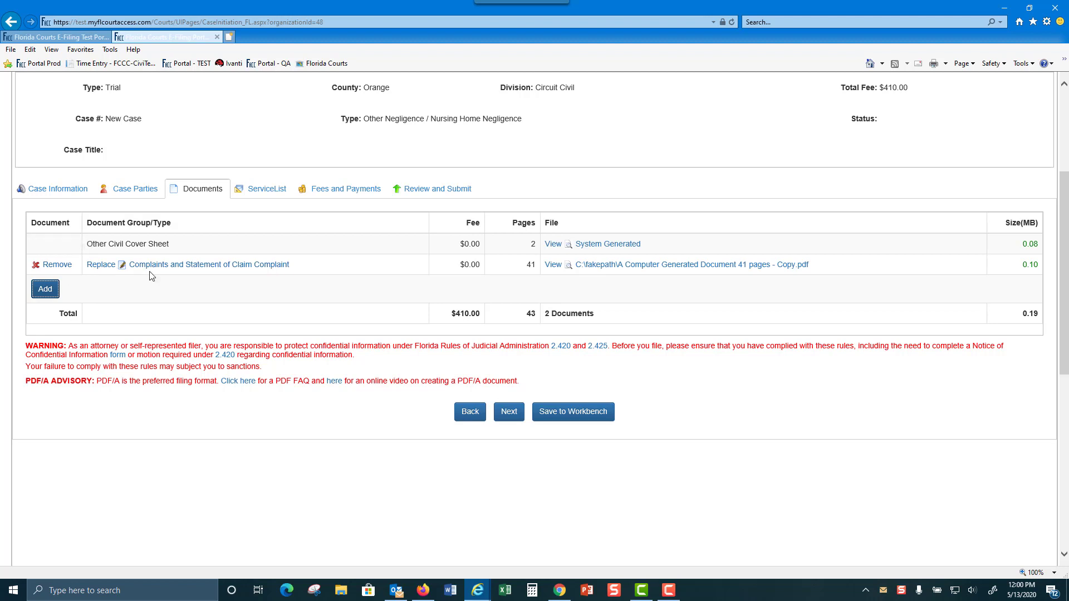
Add a Proposed Summons to be Issued by Clerk document using the Motion for Rehearing file
{"action": "left_click", "coordinate": [45, 290]}
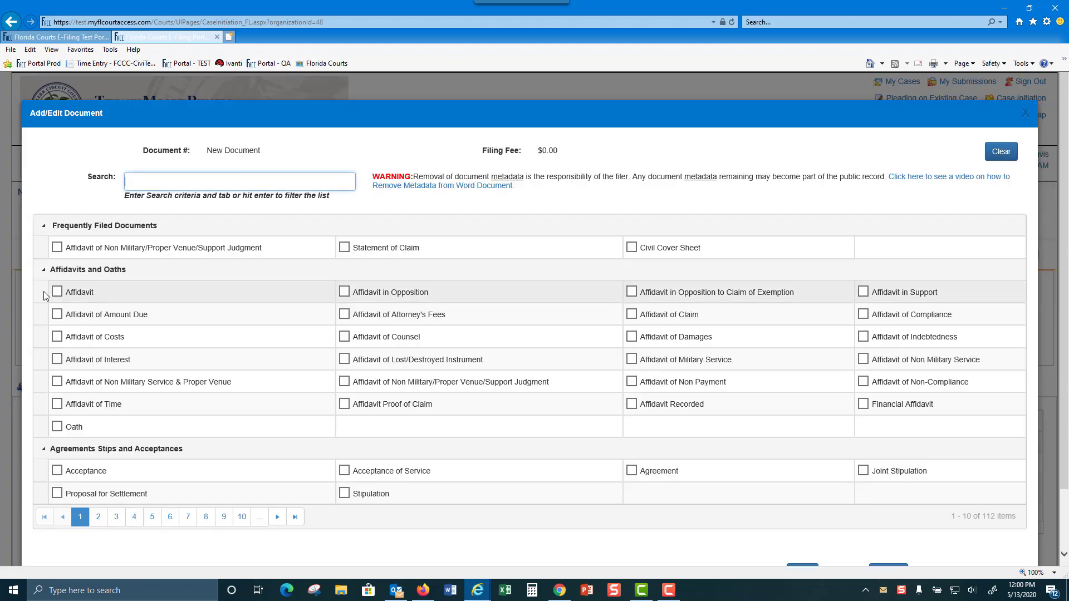
{"action": "type", "text": "summons"}
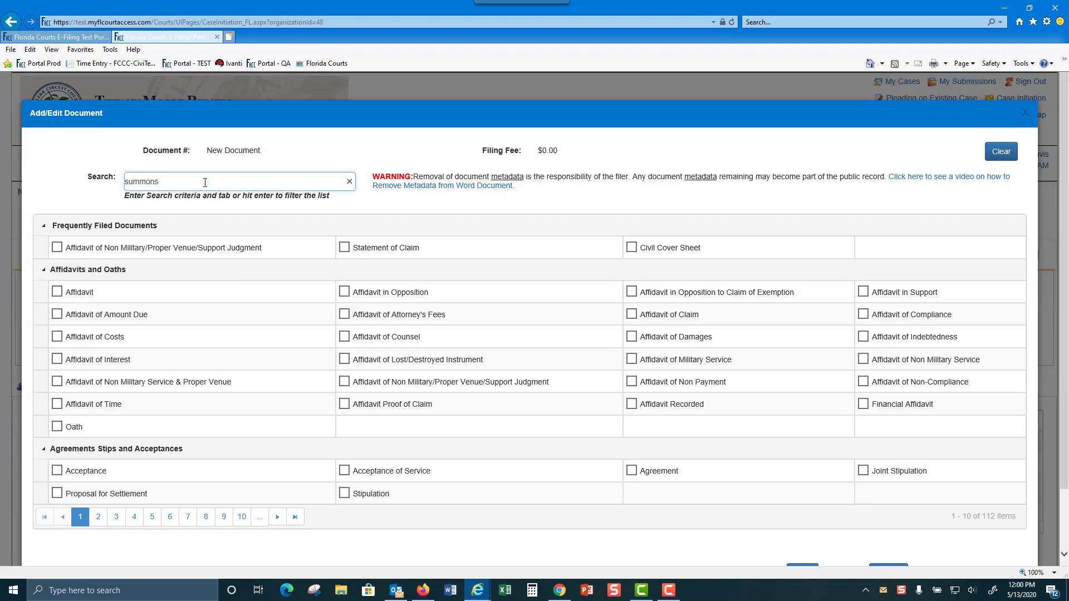
{"action": "key", "text": "Tab"}
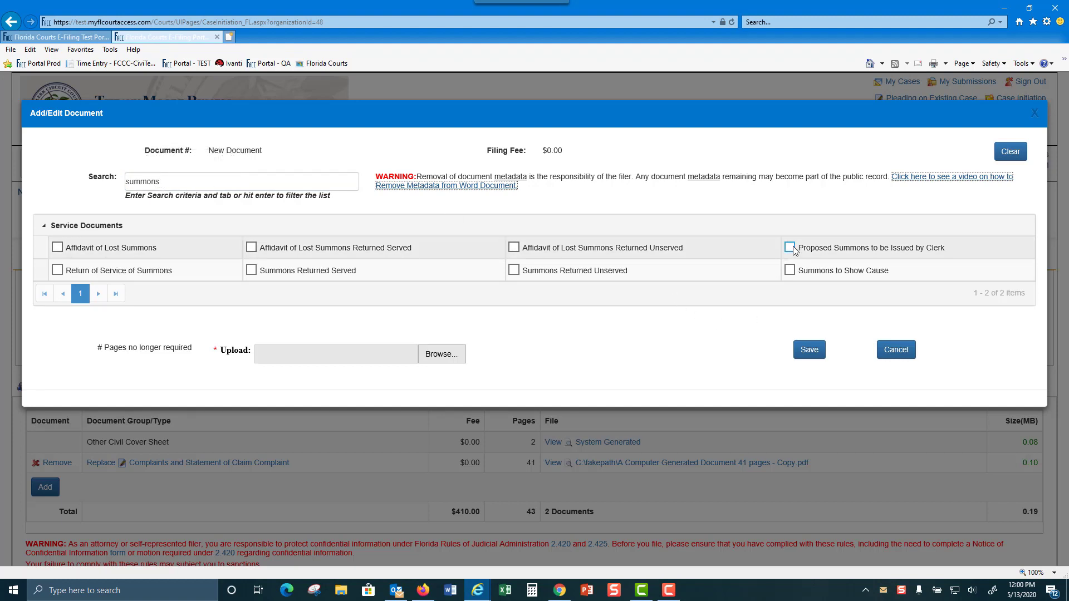
{"action": "left_click", "coordinate": [793, 246]}
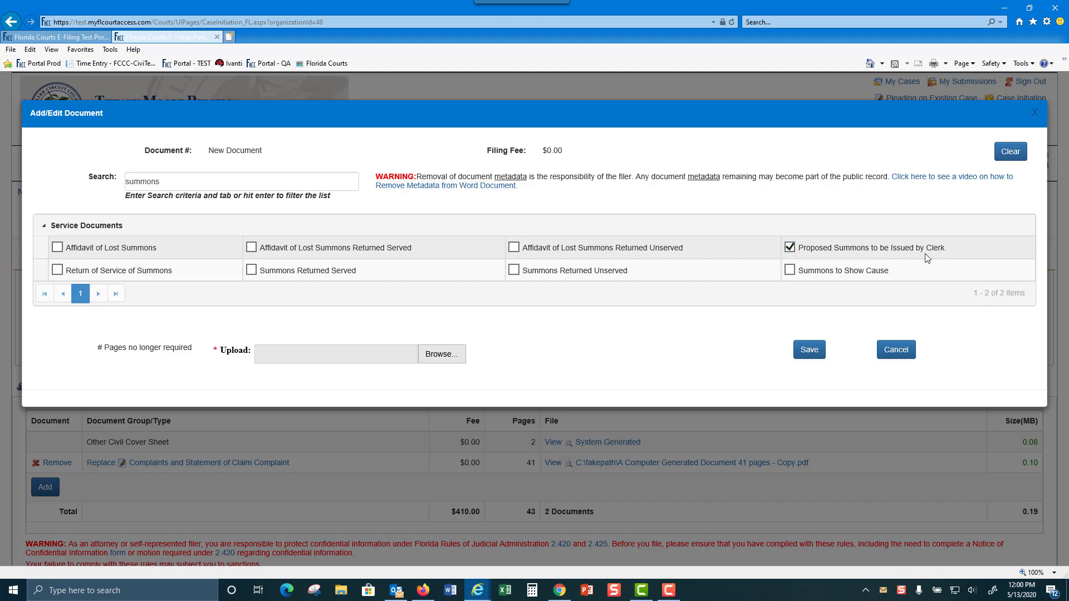
{"action": "left_click", "coordinate": [442, 354]}
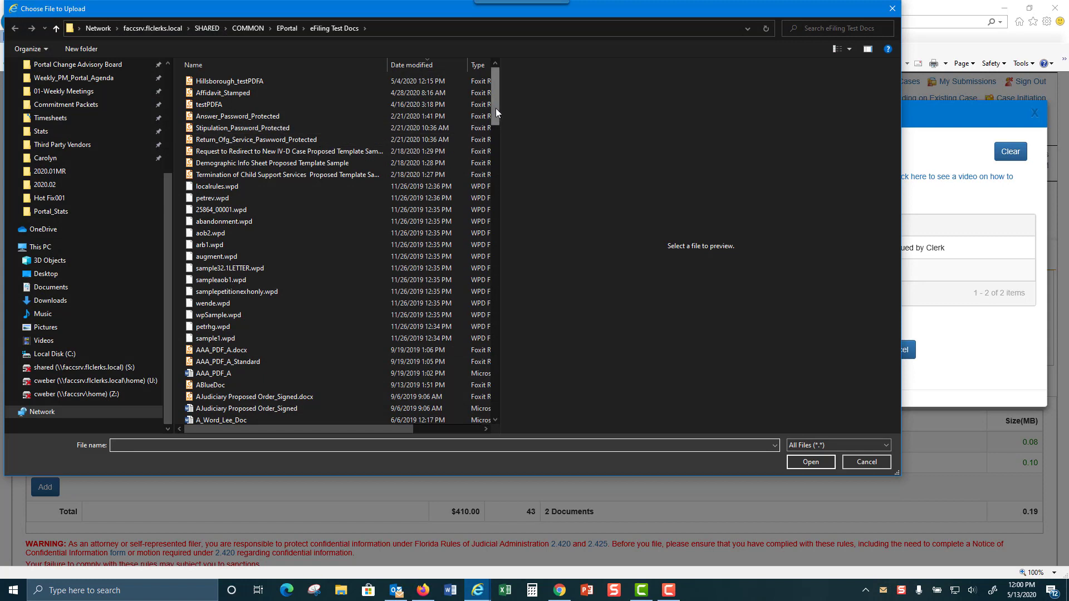
{"action": "left_click_drag", "start_coordinate": [496, 111], "coordinate": [524, 387]}
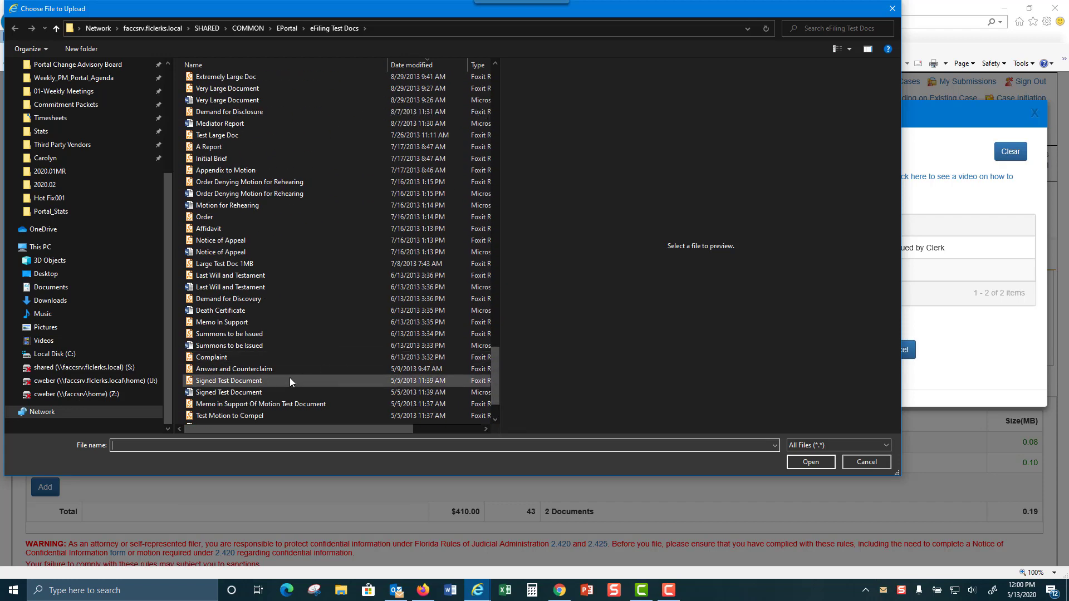
{"action": "left_click", "coordinate": [223, 207]}
{"action": "left_click", "coordinate": [812, 463]}
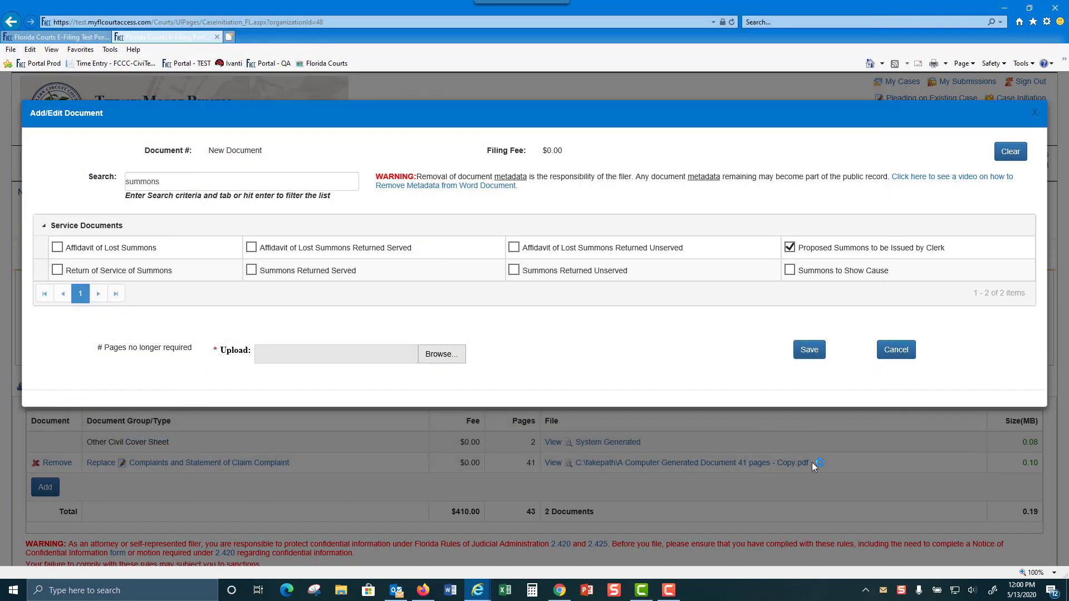
{"action": "left_click", "coordinate": [814, 351]}
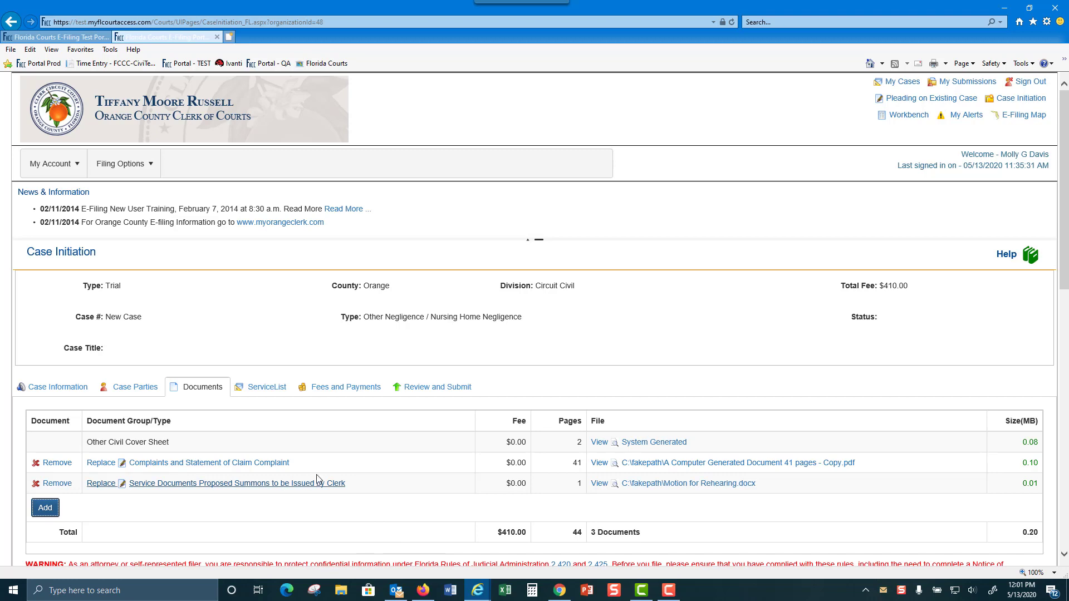
{"action": "left_click", "coordinate": [254, 390]}
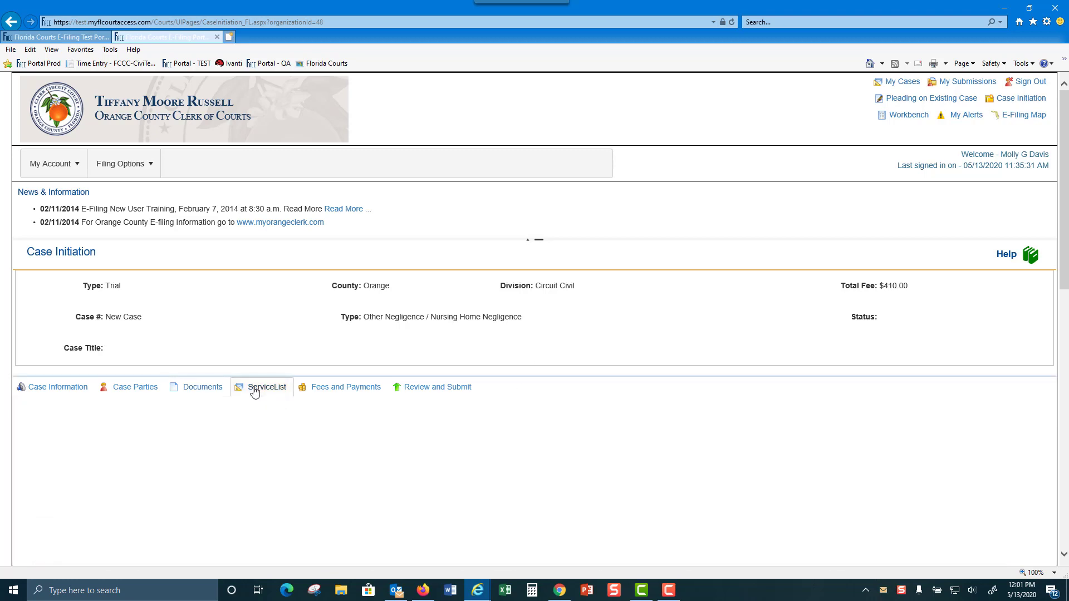
Check Serve All? for the electronic recipients and view the My Added Attorney/Interested Parties list
{"action": "scroll", "coordinate": [622, 386], "scroll_direction": "down", "scroll_amount": 2}
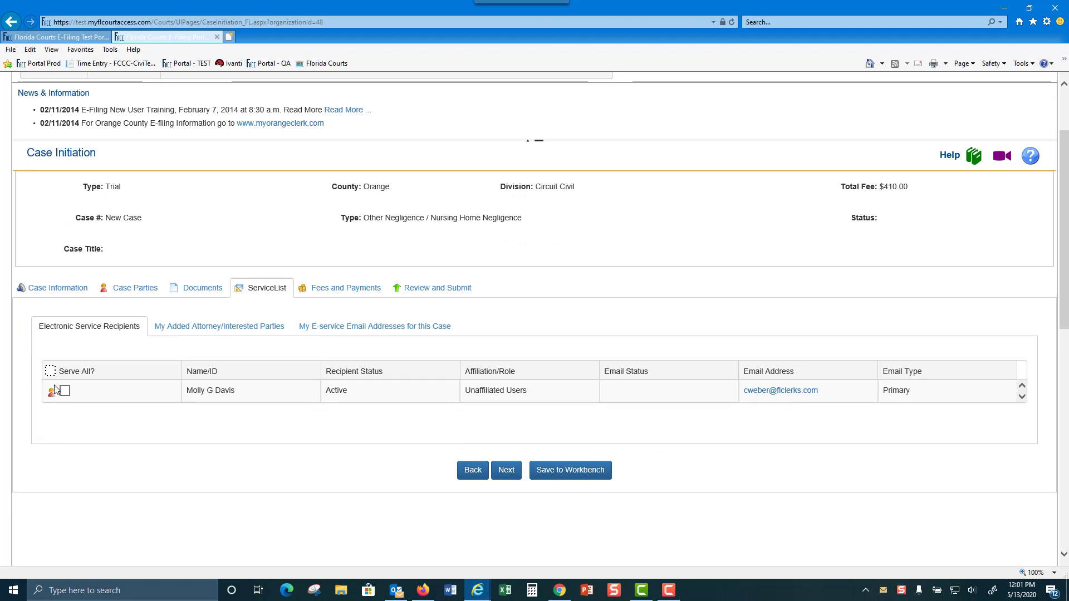
{"action": "left_click", "coordinate": [50, 370]}
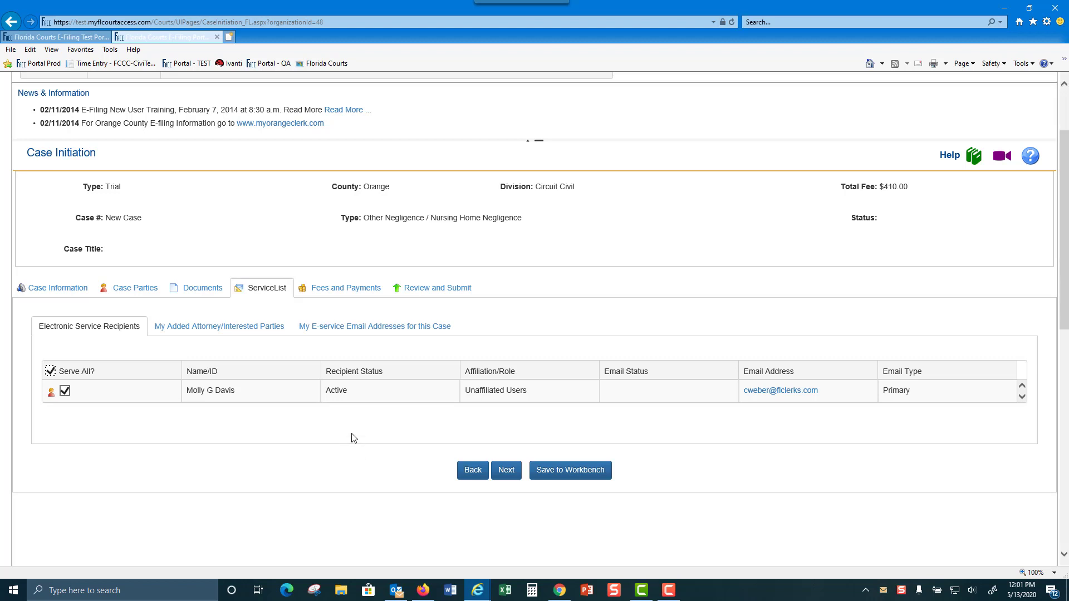
{"action": "left_click", "coordinate": [232, 326]}
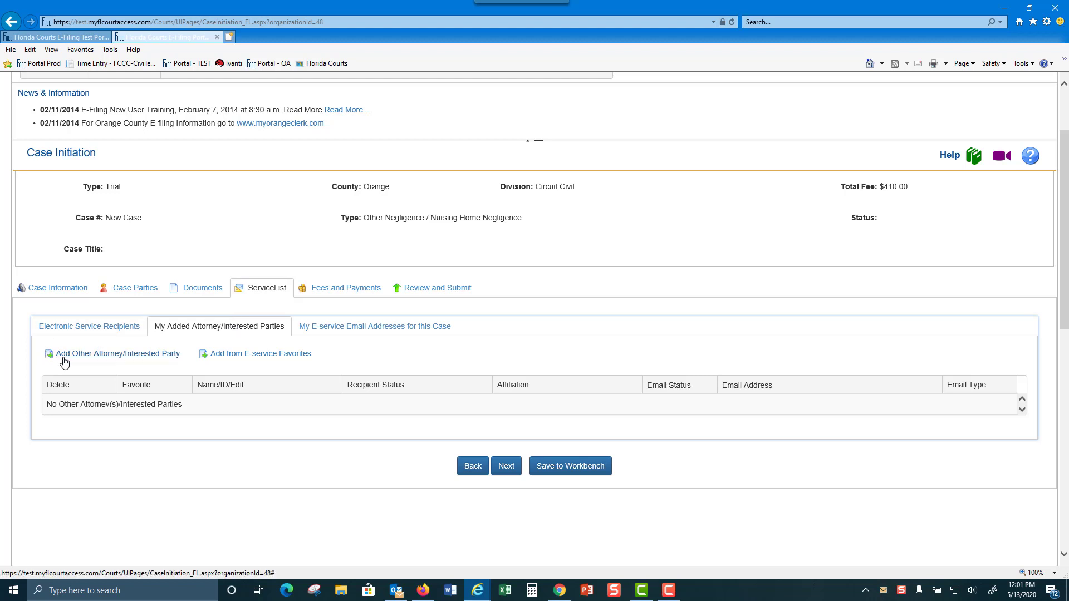
Search active portal users by last name 'K' and select the Thirteenth Judicial Circuit attorney
{"action": "left_click", "coordinate": [146, 356]}
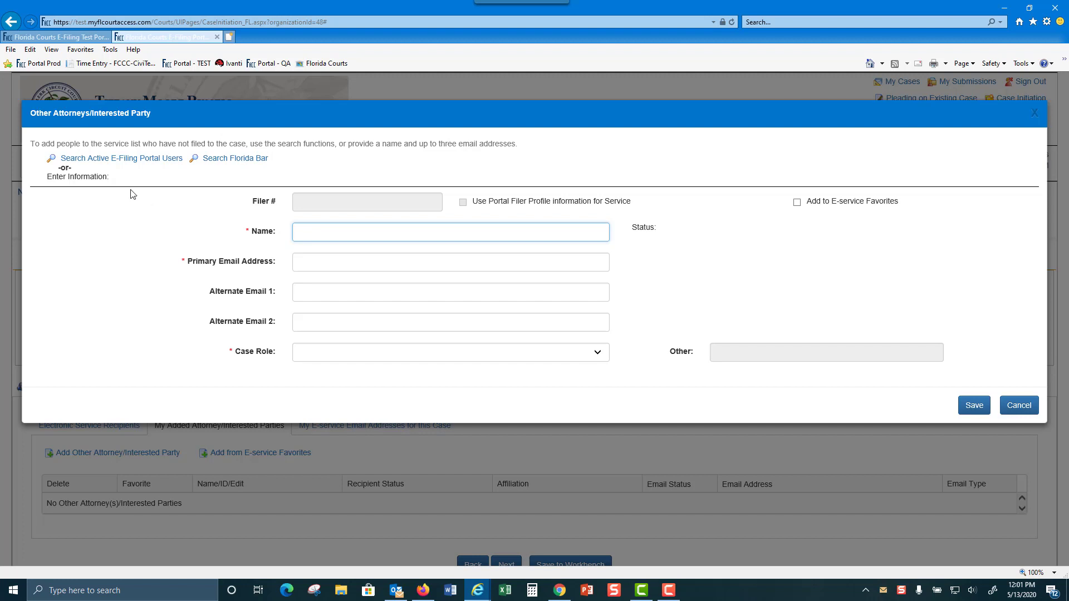
{"action": "left_click", "coordinate": [120, 160]}
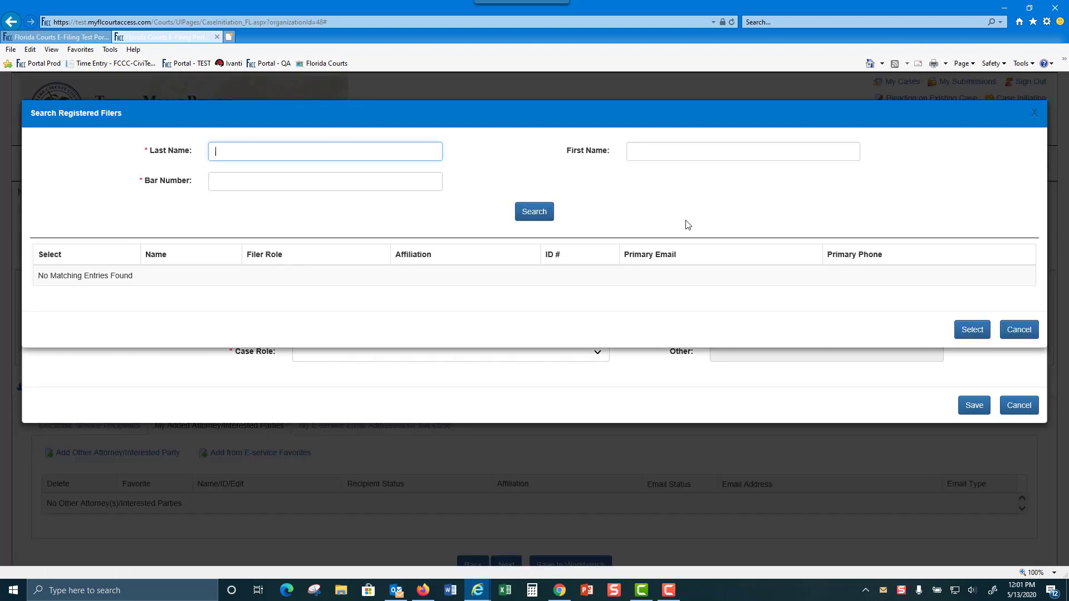
{"action": "type", "text": "Kelly"}
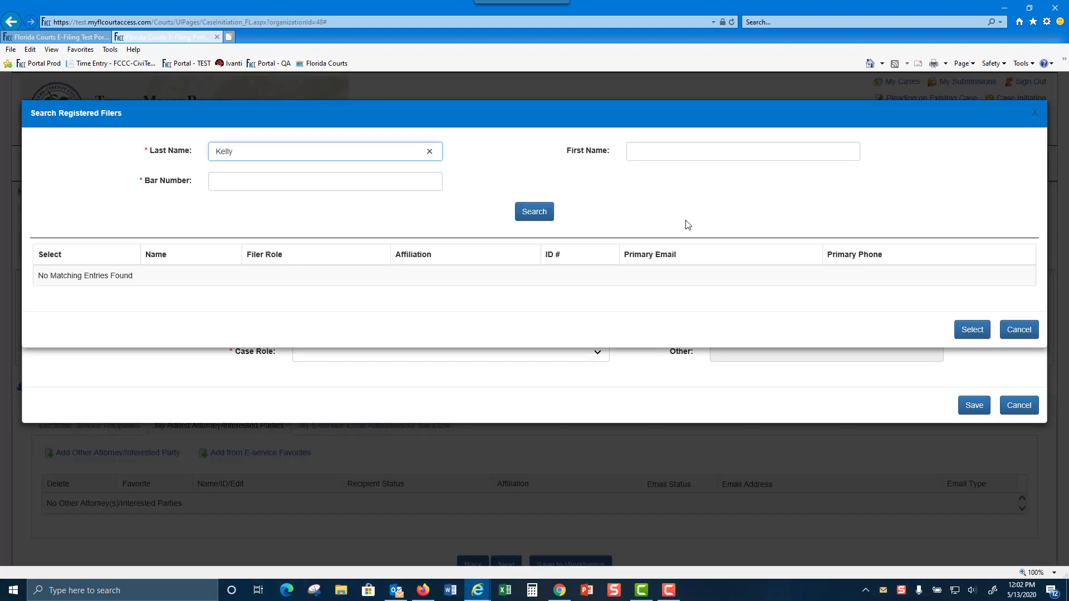
{"action": "left_click", "coordinate": [531, 215]}
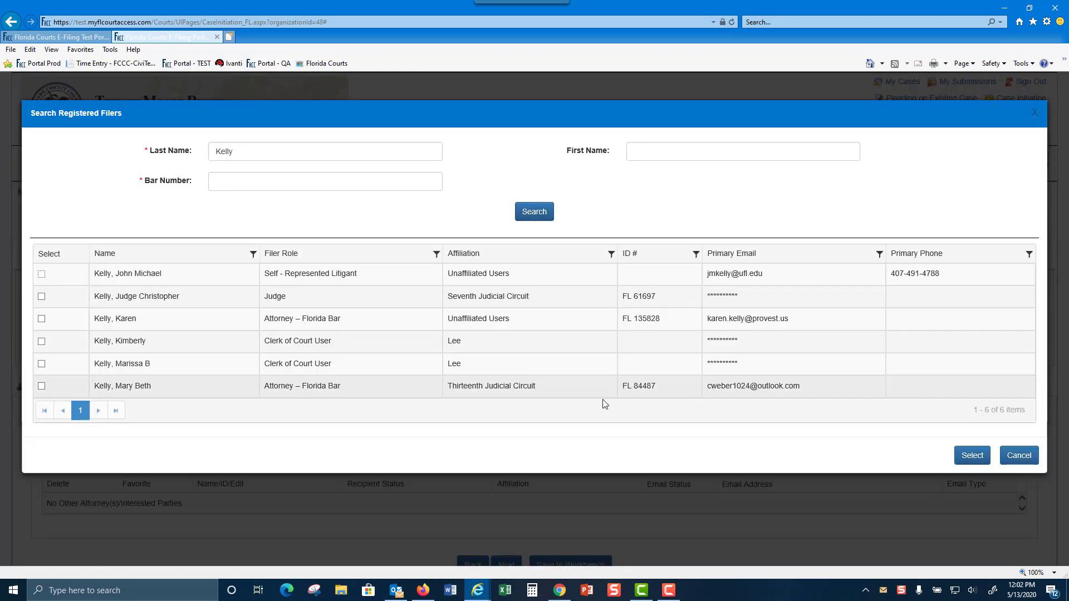
{"action": "left_click", "coordinate": [41, 386]}
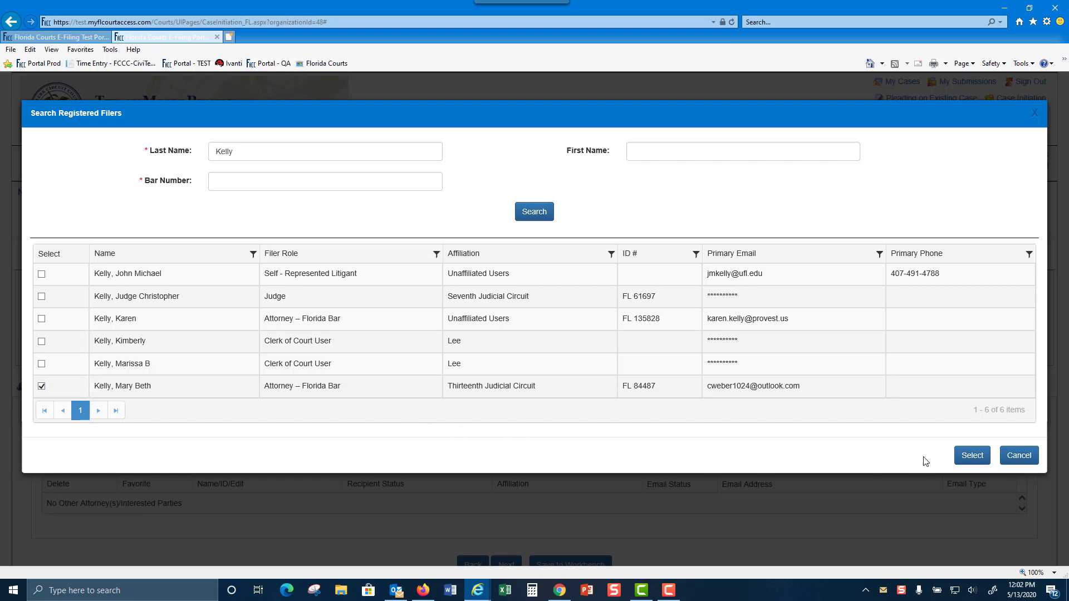
{"action": "left_click", "coordinate": [981, 456]}
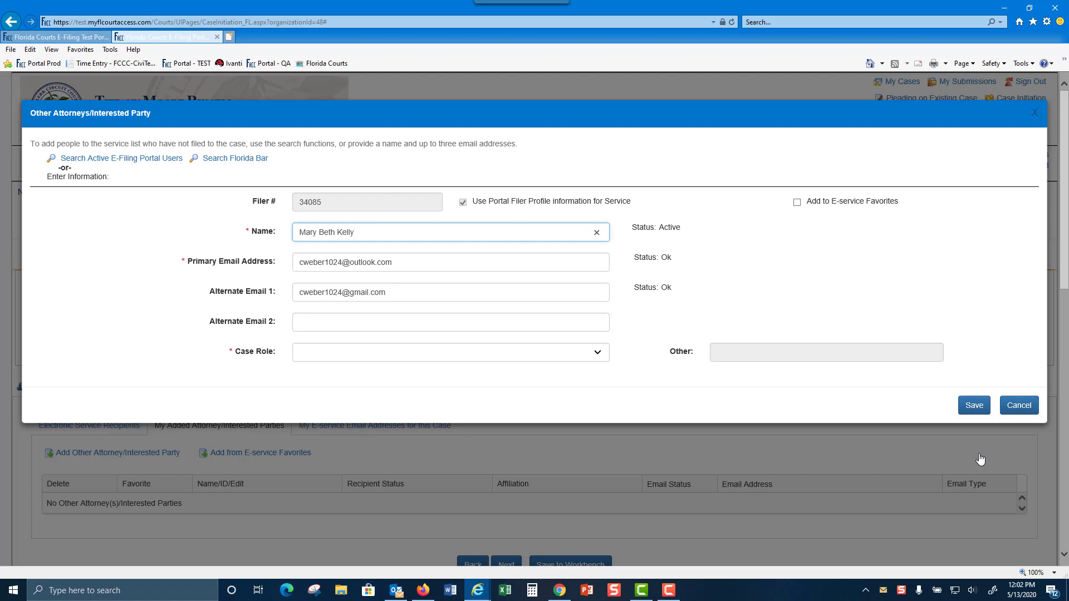
Set the attorney's case role to Co-Counsel for Plaintiff, add to e-service favorites, and save
{"action": "left_click", "coordinate": [592, 355]}
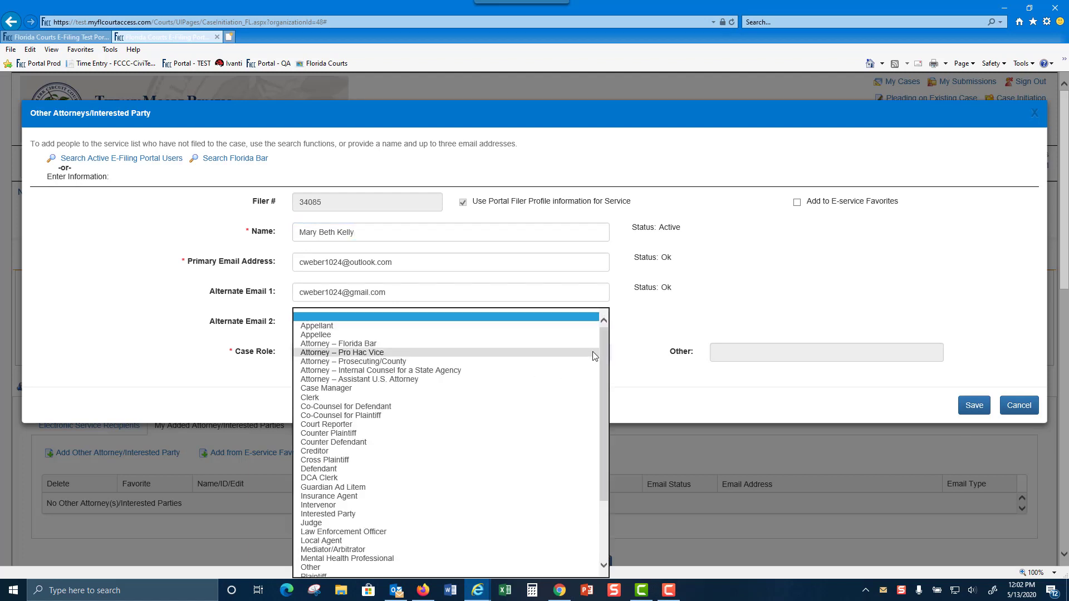
{"action": "left_click", "coordinate": [368, 415]}
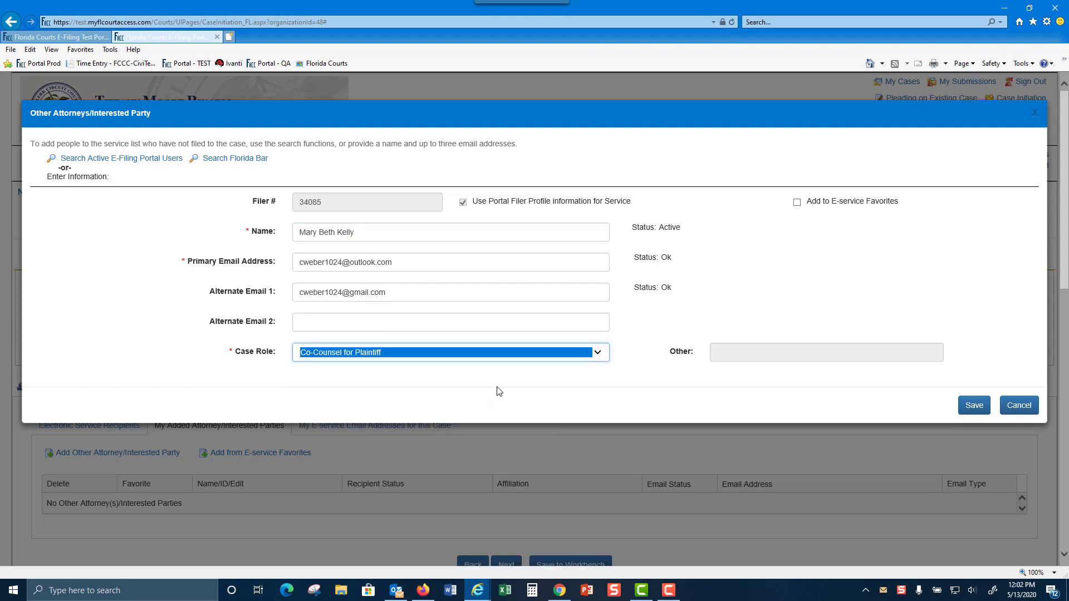
{"action": "left_click", "coordinate": [797, 203]}
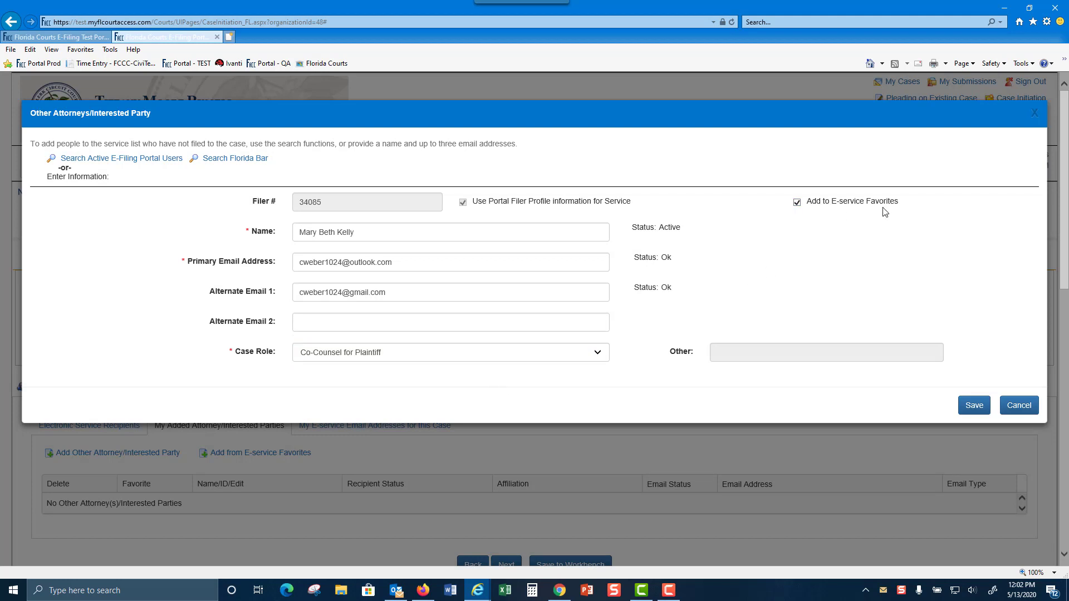
{"action": "left_click", "coordinate": [967, 407]}
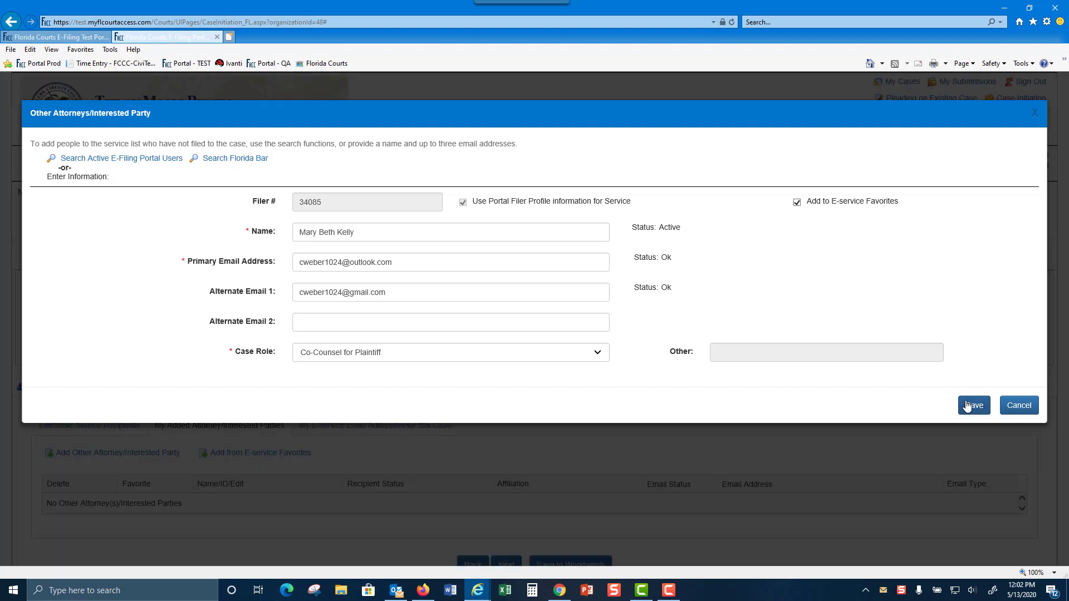
{"action": "scroll", "coordinate": [683, 364], "scroll_direction": "down", "scroll_amount": 2}
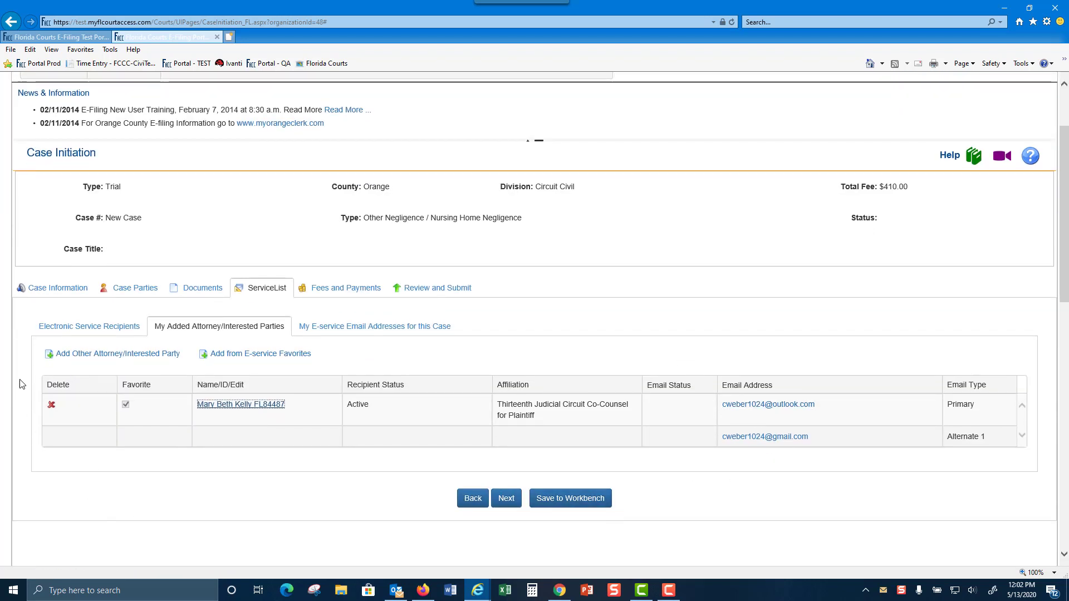
Review Electronic Service Recipients showing the new Co-Counsel for Plaintiff checked for service
{"action": "left_click", "coordinate": [85, 329]}
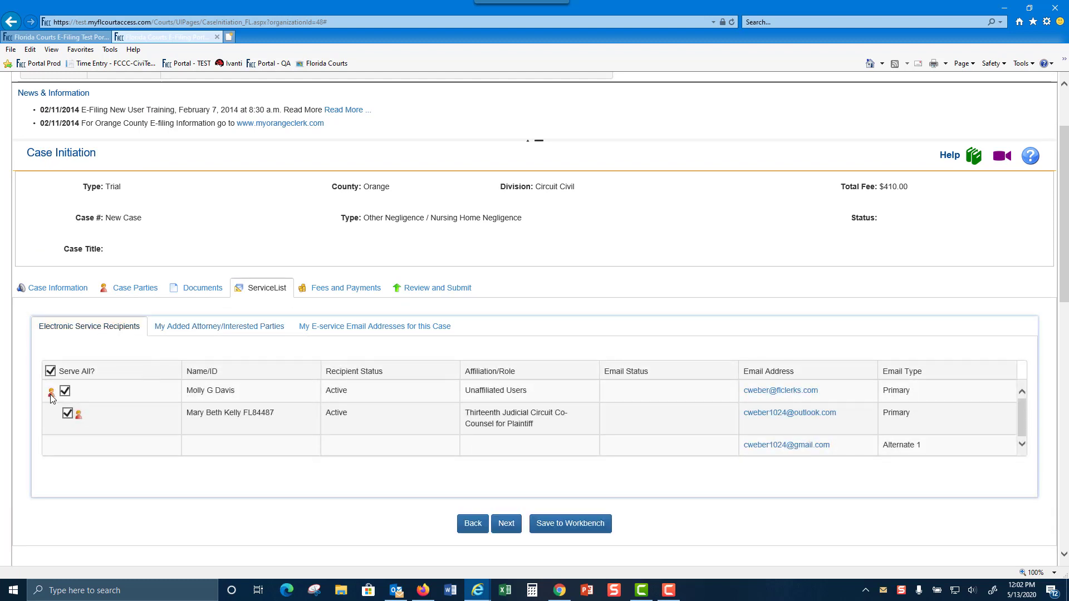
{"action": "mouse_move", "coordinate": [52, 395]}
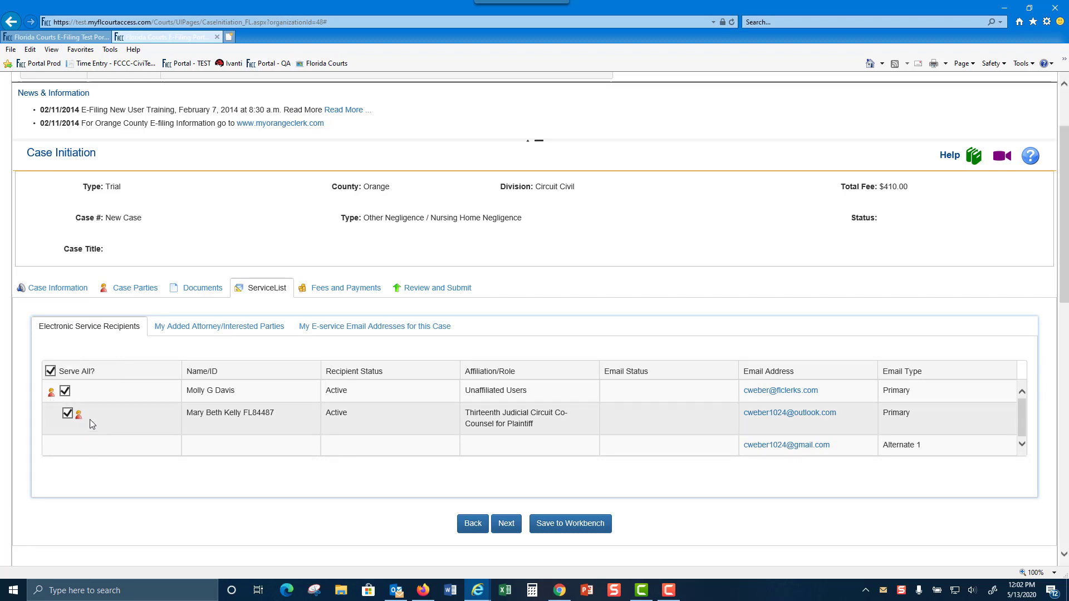
{"action": "mouse_move", "coordinate": [79, 416]}
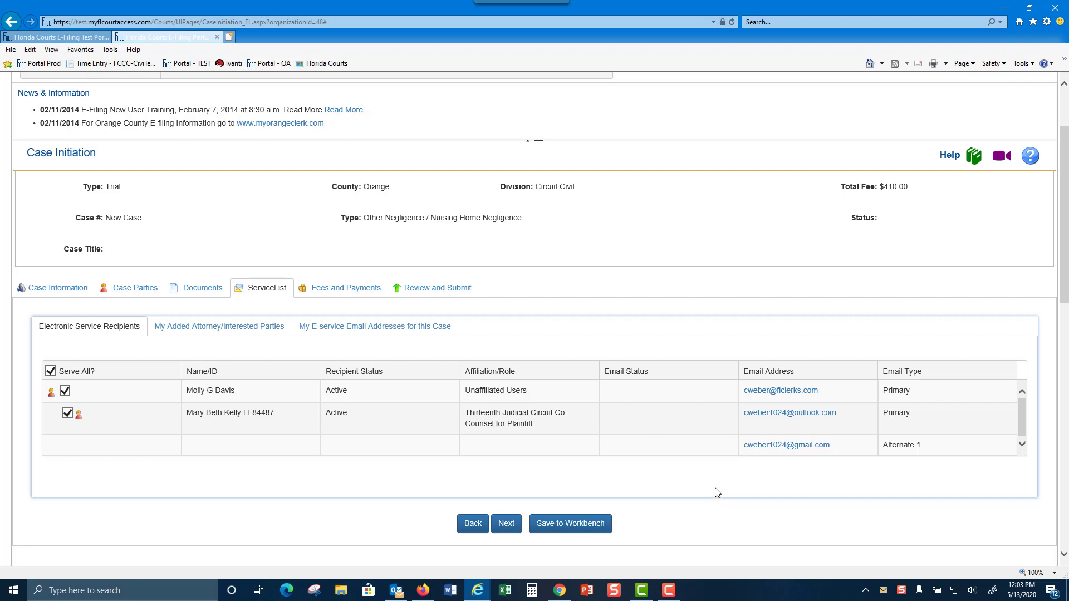
On the fees and payments step, choose Option One: Provide Payment Information
{"action": "left_click", "coordinate": [511, 527]}
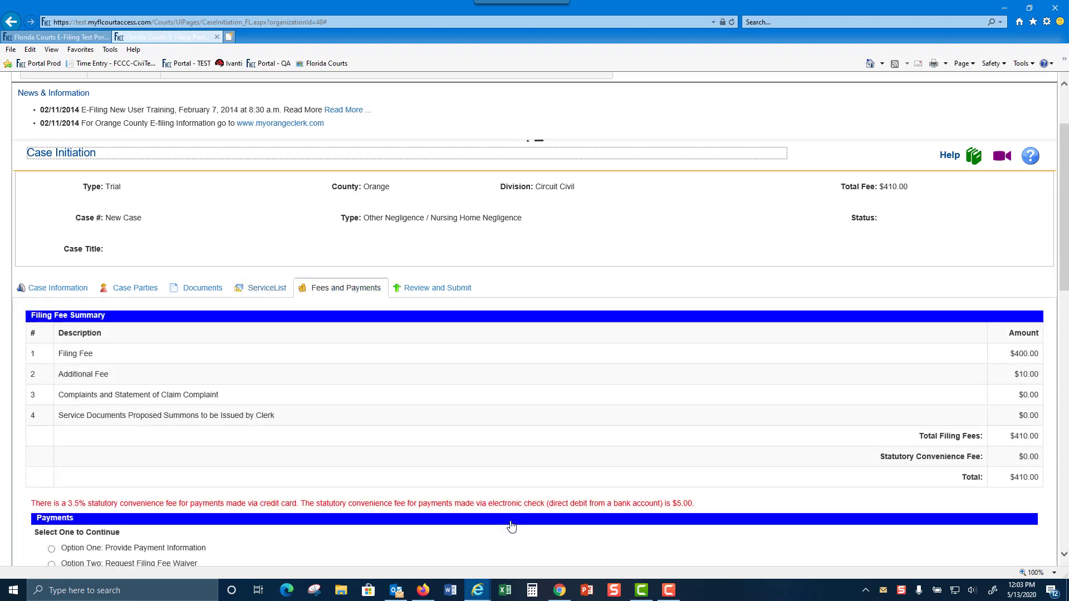
{"action": "scroll", "coordinate": [586, 406], "scroll_direction": "down", "scroll_amount": 2}
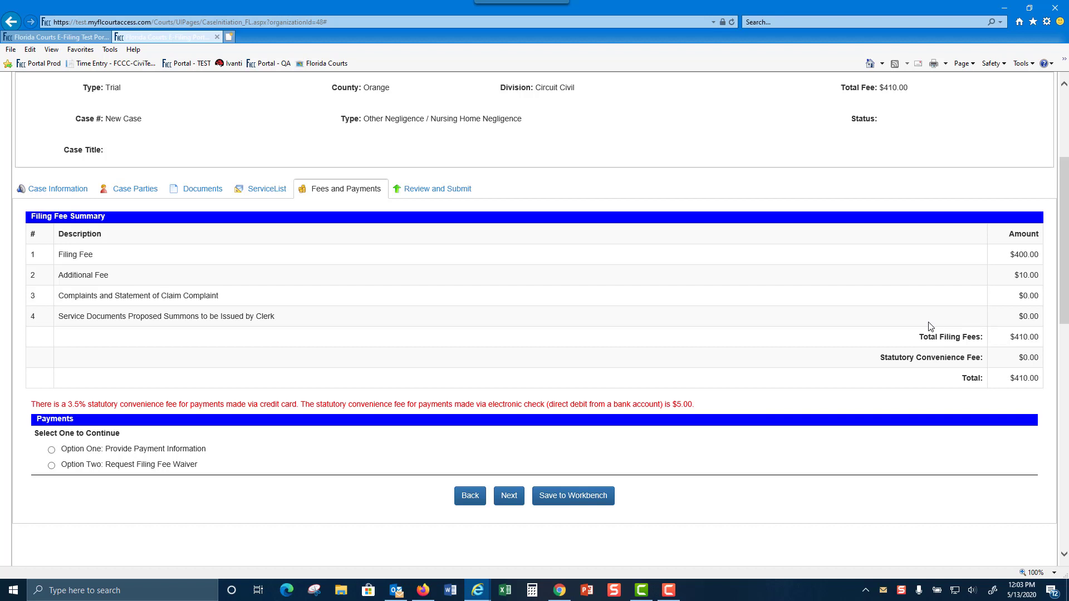
{"action": "scroll", "coordinate": [652, 322], "scroll_direction": "down", "scroll_amount": 3}
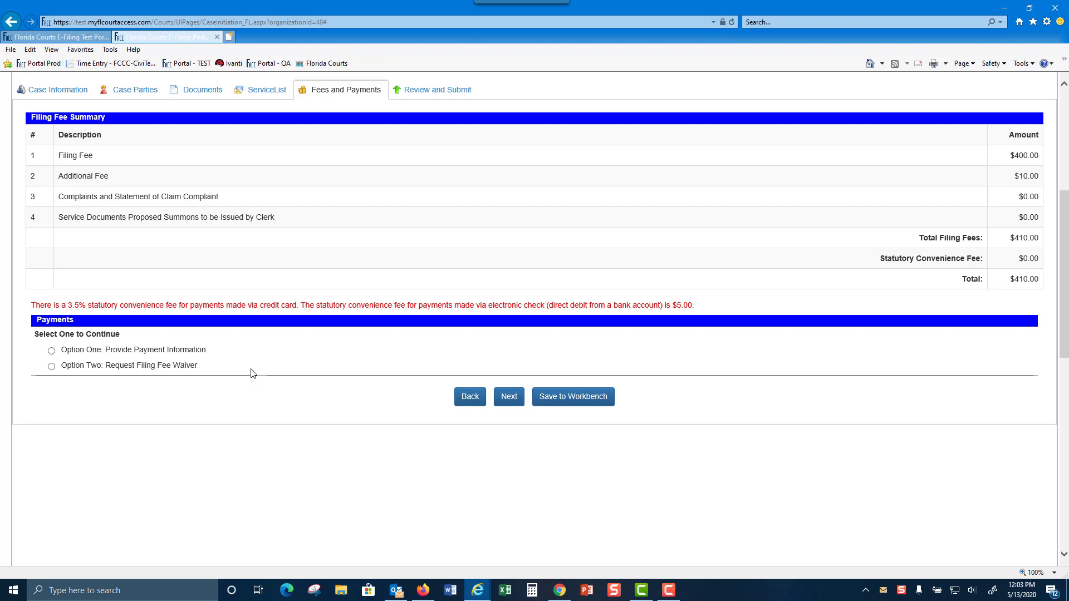
{"action": "left_click", "coordinate": [51, 352]}
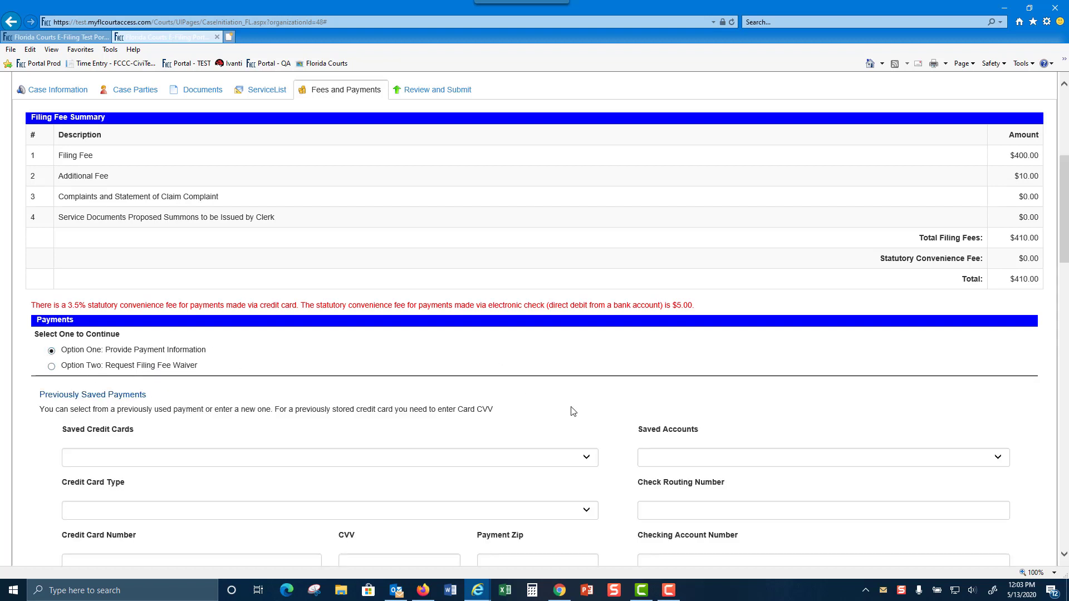
Pay with the saved credit card, enter the card's security code, and continue to review
{"action": "scroll", "coordinate": [733, 385], "scroll_direction": "down", "scroll_amount": 3}
{"action": "scroll", "coordinate": [734, 384], "scroll_direction": "down", "scroll_amount": 1}
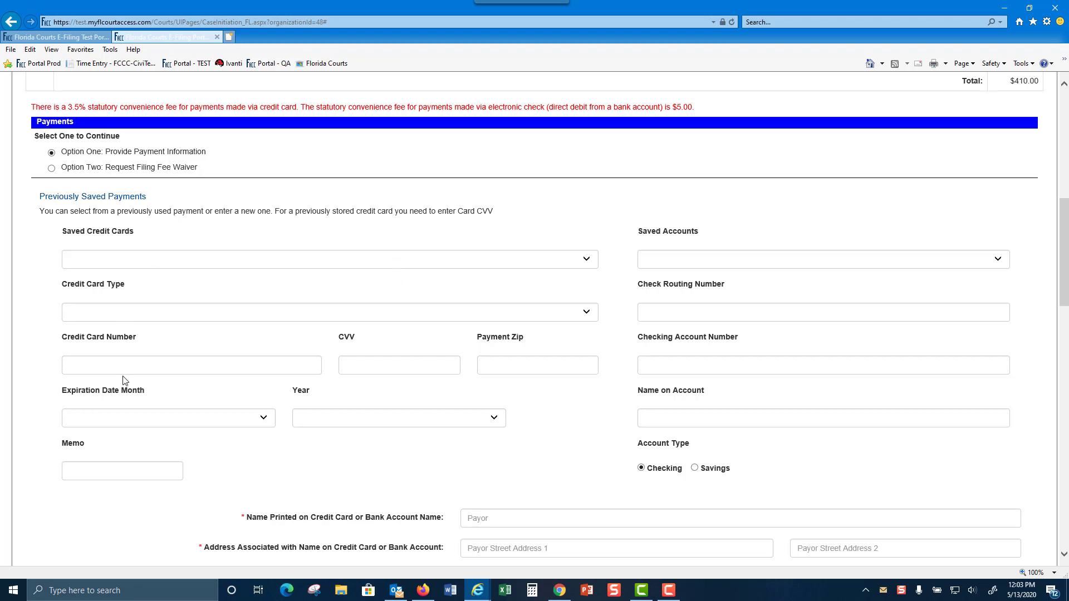
{"action": "left_click", "coordinate": [587, 260]}
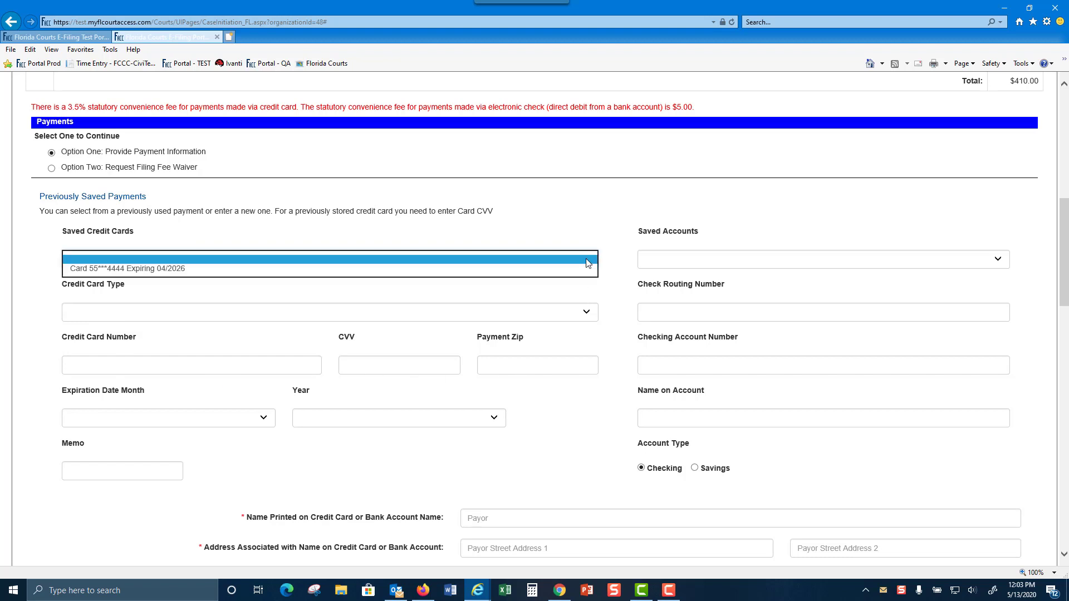
{"action": "left_click", "coordinate": [160, 269]}
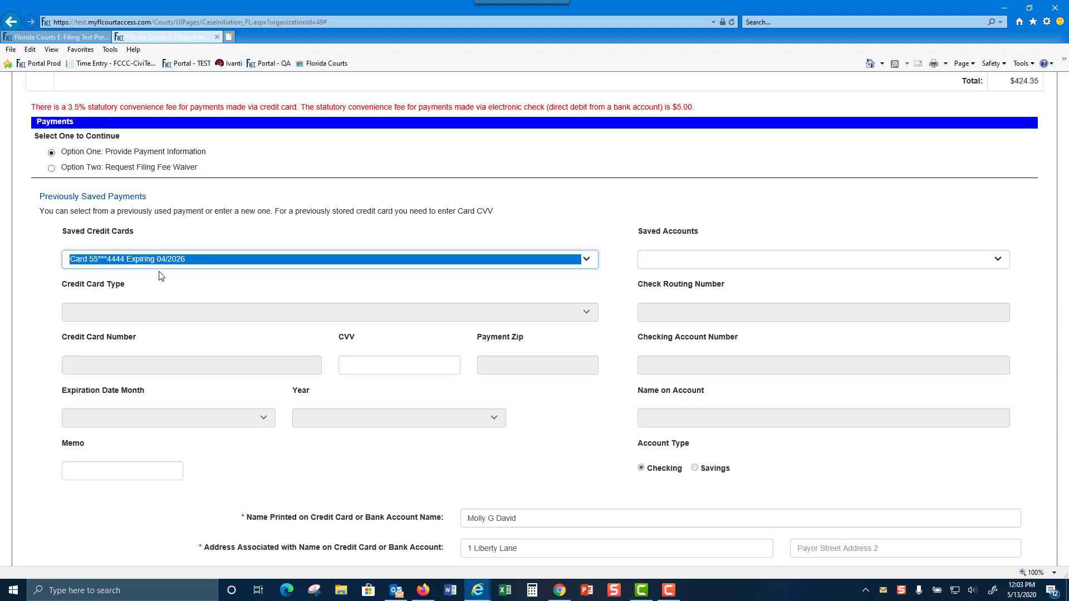
{"action": "left_click", "coordinate": [394, 368]}
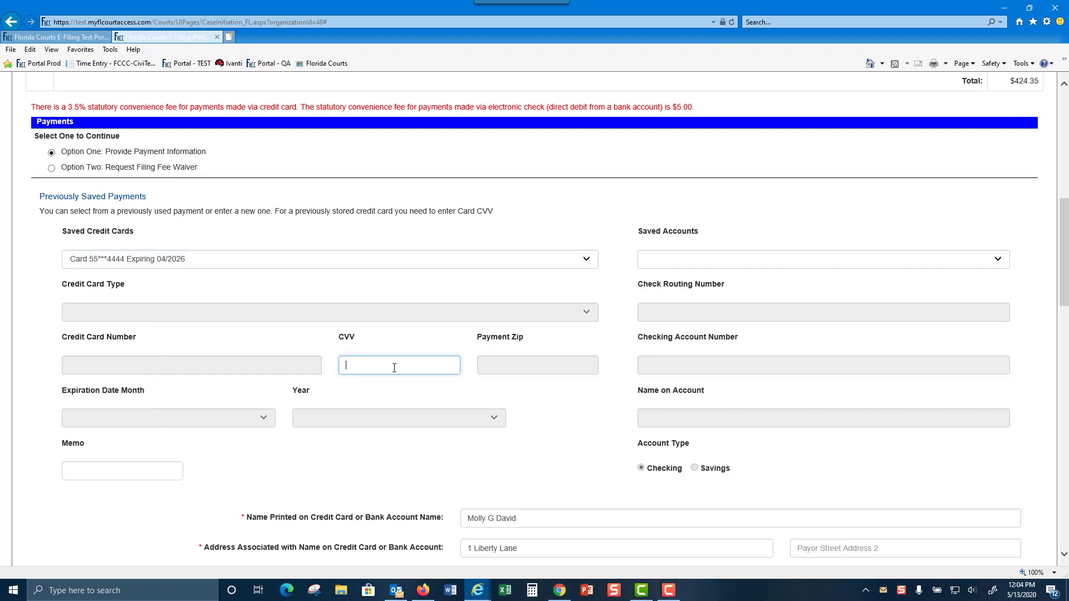
{"action": "scroll", "coordinate": [1019, 283], "scroll_direction": "down", "scroll_amount": 3}
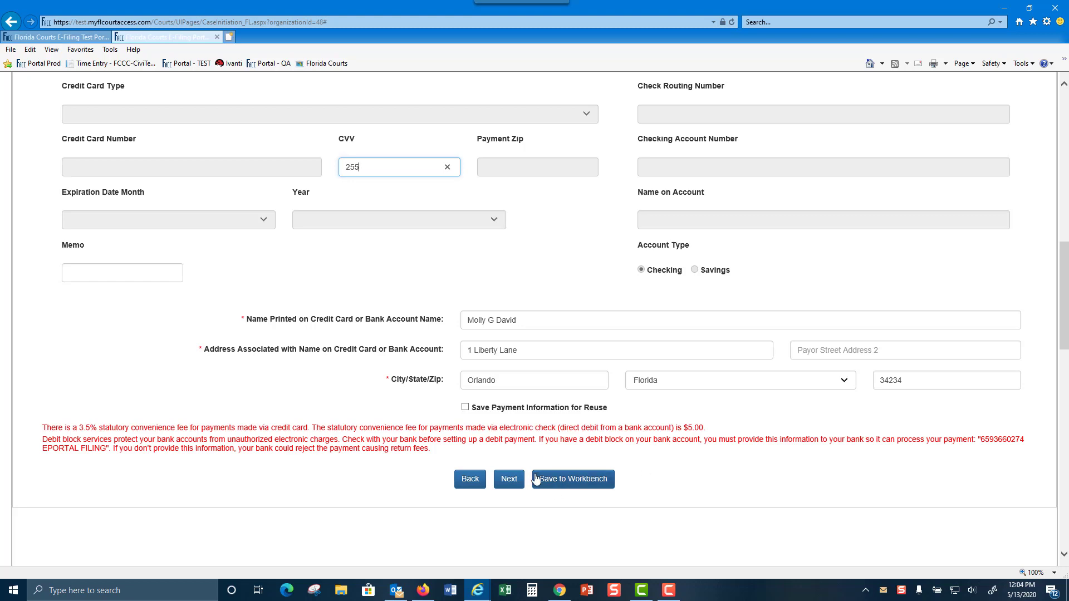
{"action": "left_click", "coordinate": [508, 480]}
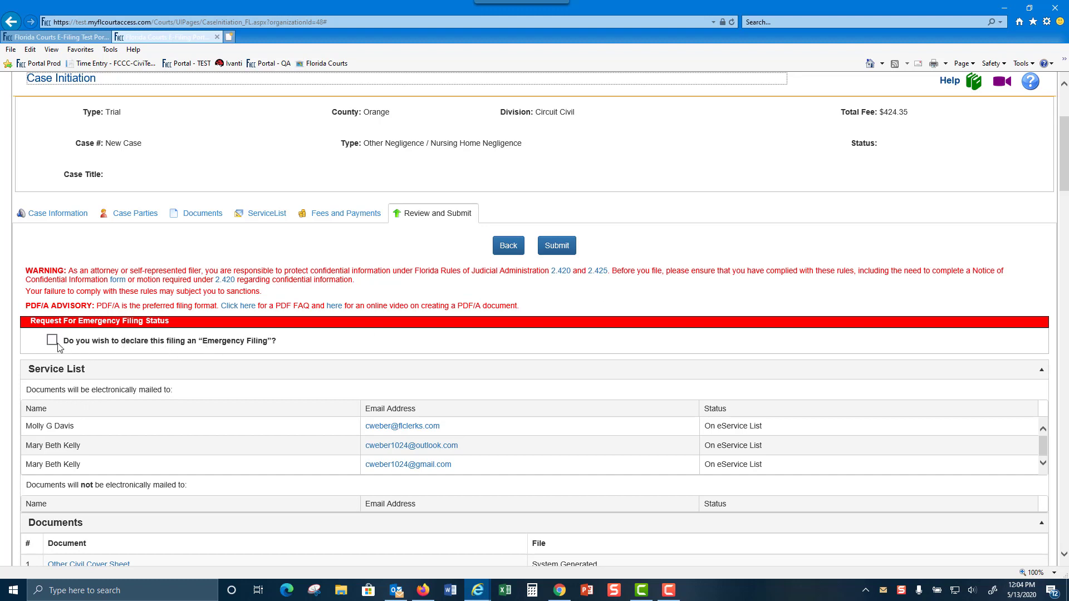
{"action": "scroll", "coordinate": [676, 362], "scroll_direction": "down", "scroll_amount": 2}
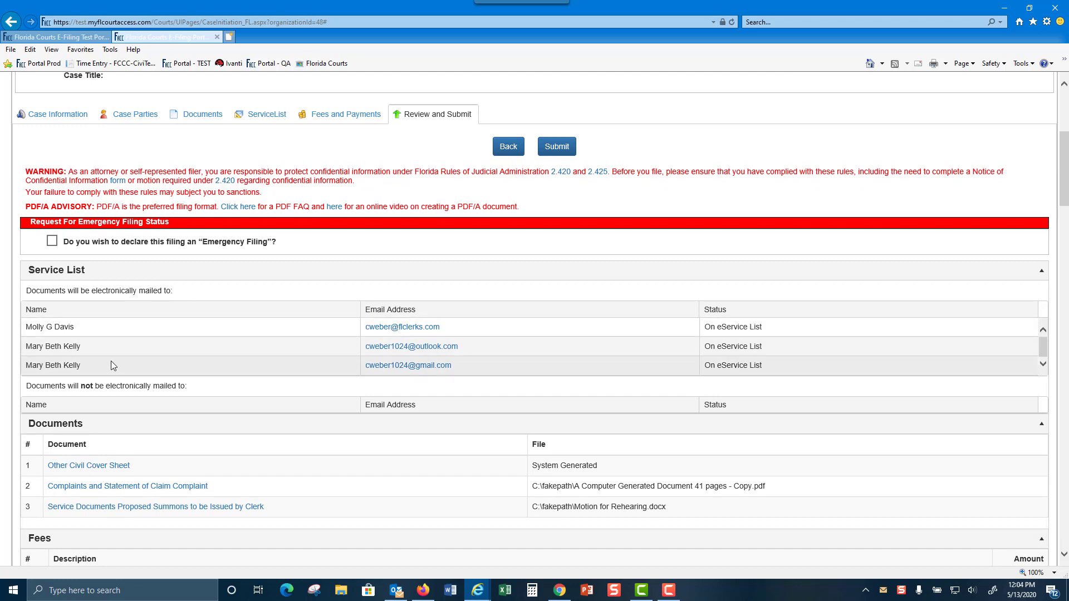
{"action": "scroll", "coordinate": [249, 356], "scroll_direction": "down", "scroll_amount": 4}
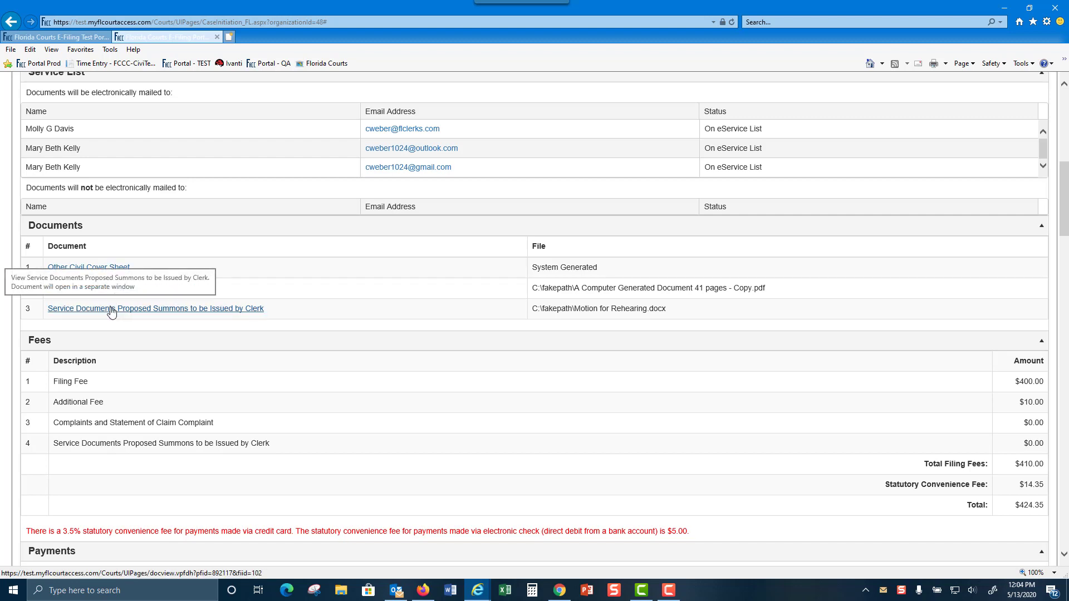
{"action": "scroll", "coordinate": [596, 392], "scroll_direction": "down", "scroll_amount": 4}
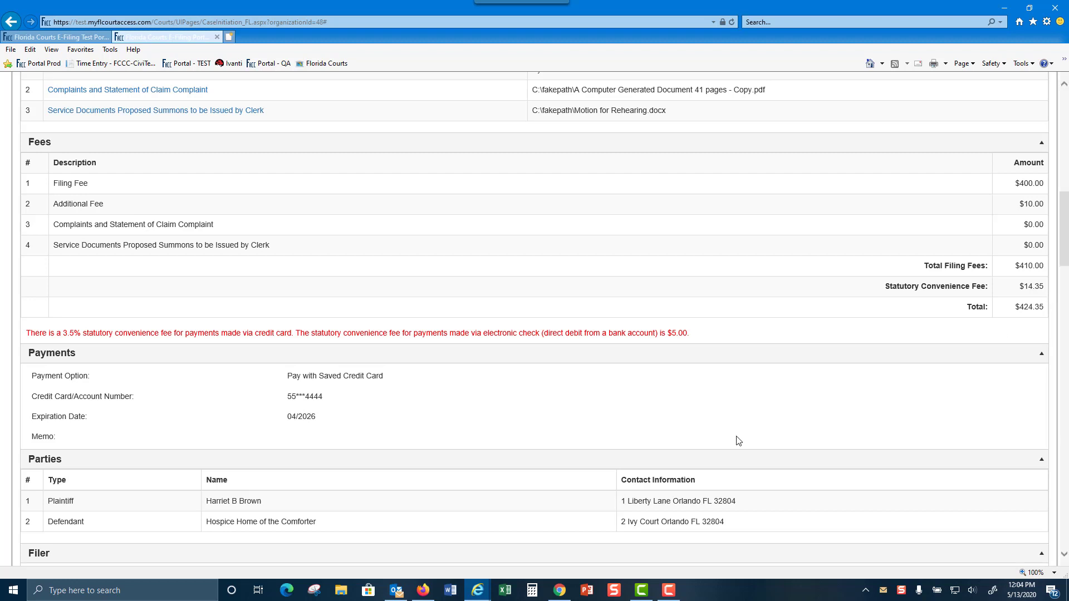
{"action": "scroll", "coordinate": [446, 409], "scroll_direction": "down", "scroll_amount": 2}
{"action": "scroll", "coordinate": [447, 408], "scroll_direction": "down", "scroll_amount": 2}
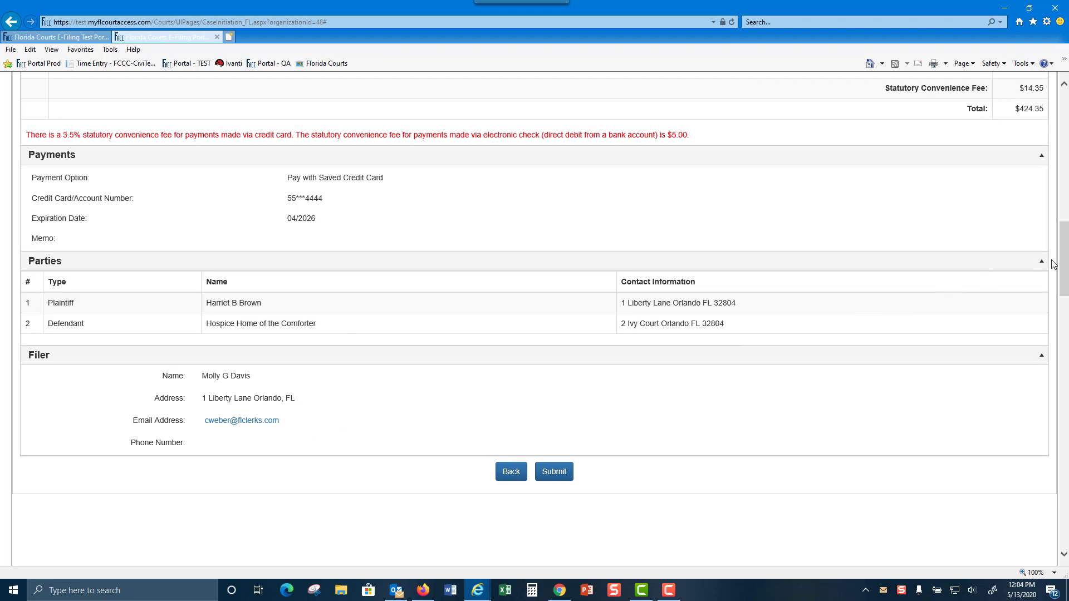
{"action": "left_click_drag", "start_coordinate": [1064, 269], "coordinate": [1064, 155]}
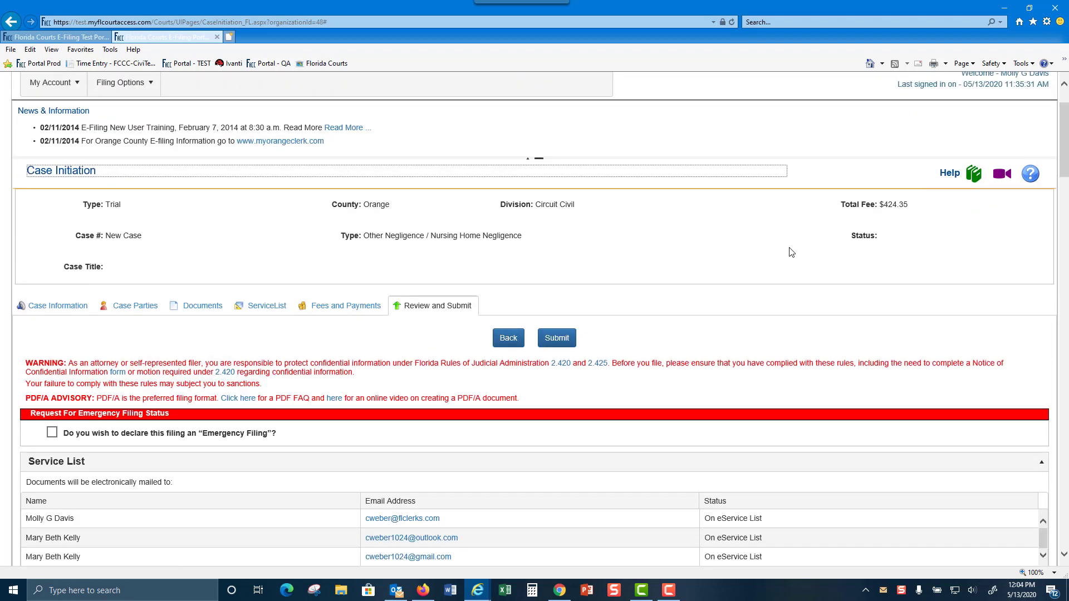
Submit the filing, refresh the recent filings status, and view the new filing's NEF
{"action": "left_click", "coordinate": [557, 338]}
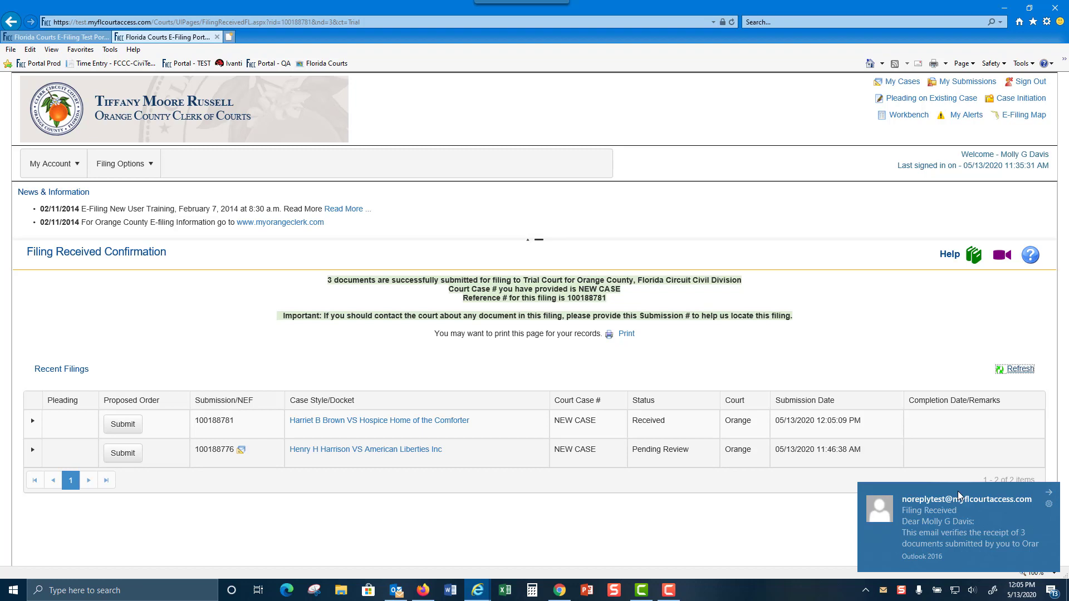
{"action": "left_click", "coordinate": [1019, 369]}
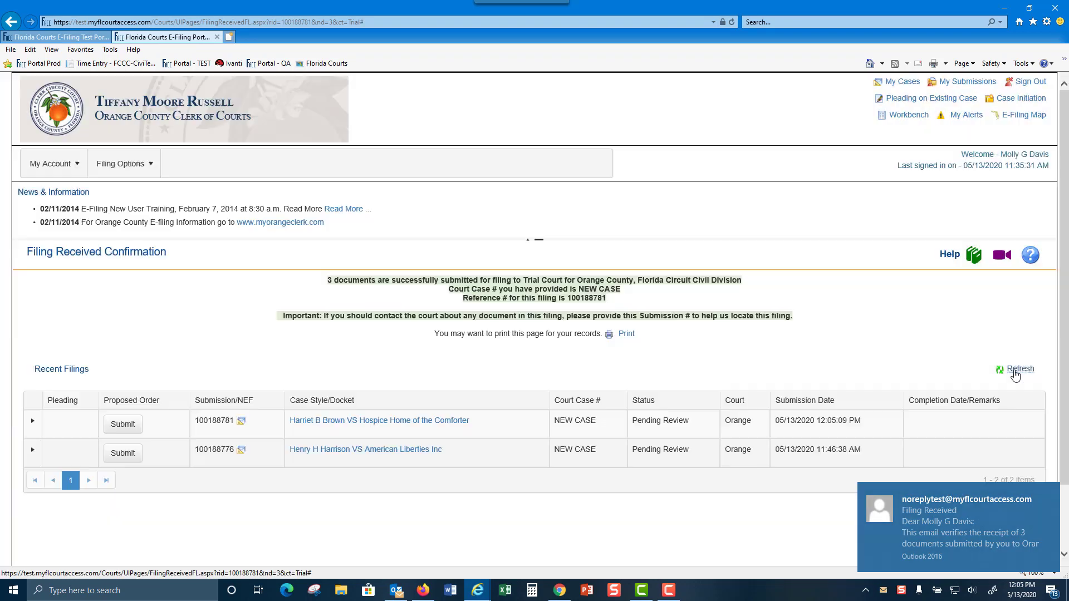
{"action": "left_click", "coordinate": [241, 422]}
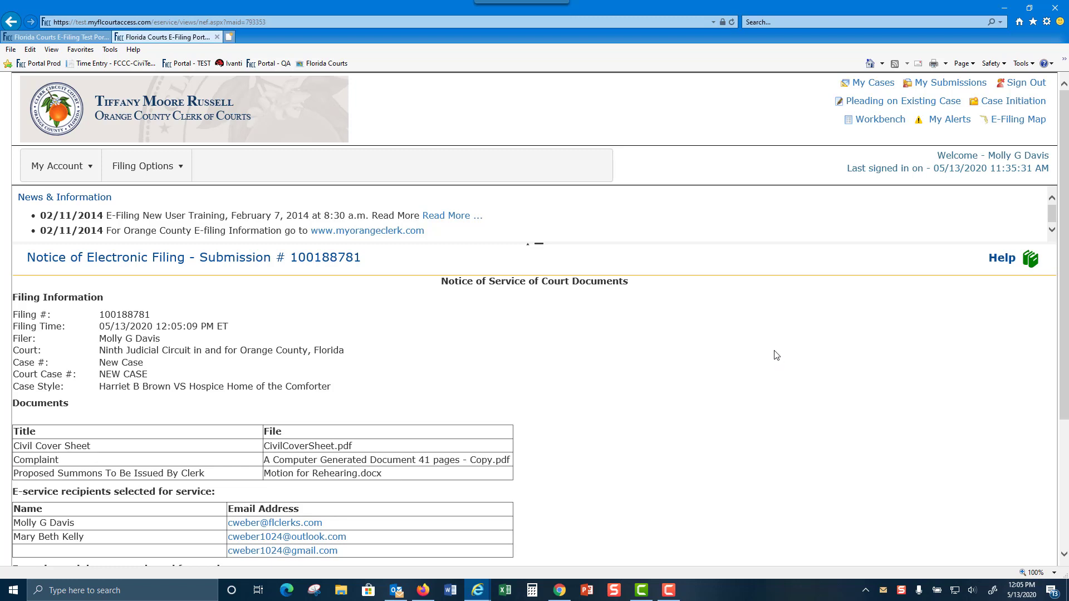
{"action": "scroll", "coordinate": [777, 356], "scroll_direction": "down", "scroll_amount": 4}
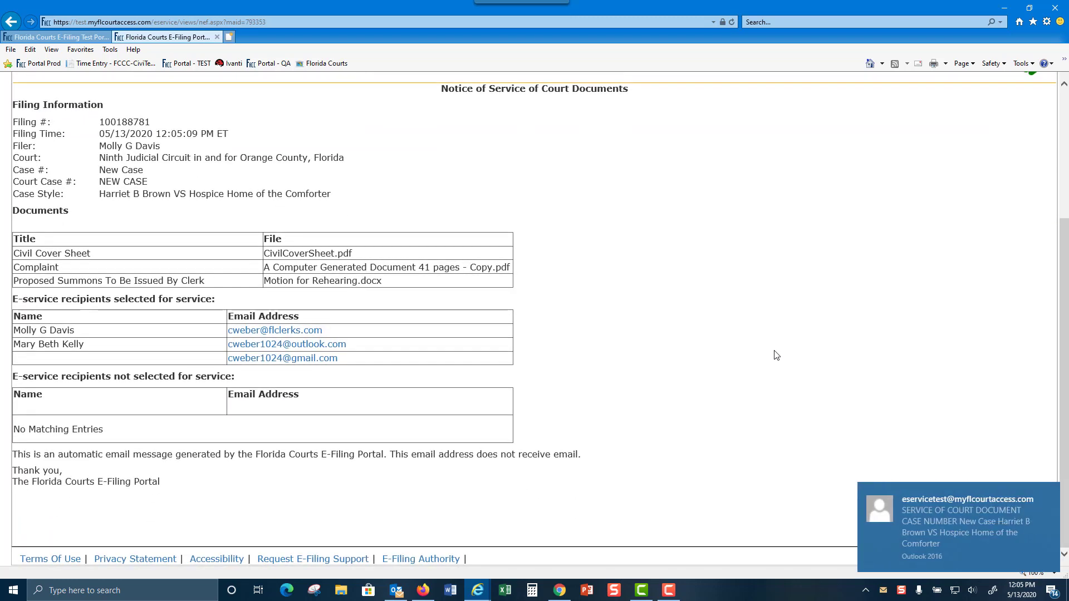
{"action": "scroll", "coordinate": [776, 353], "scroll_direction": "up", "scroll_amount": 2}
{"action": "scroll", "coordinate": [777, 353], "scroll_direction": "up", "scroll_amount": 2}
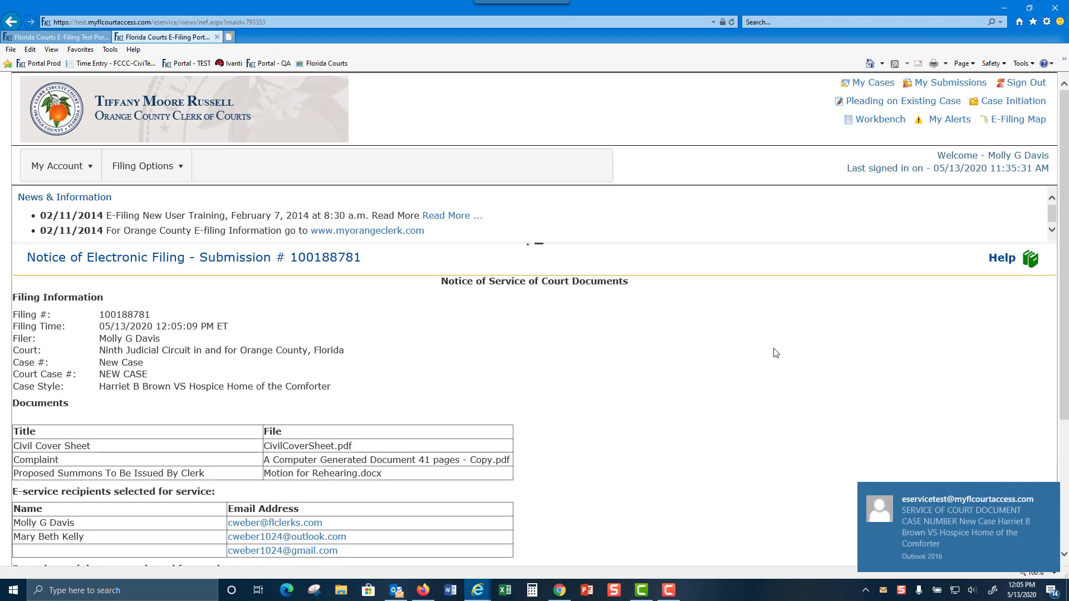
Check that the new filing appears in My Submissions
{"action": "left_click", "coordinate": [936, 85]}
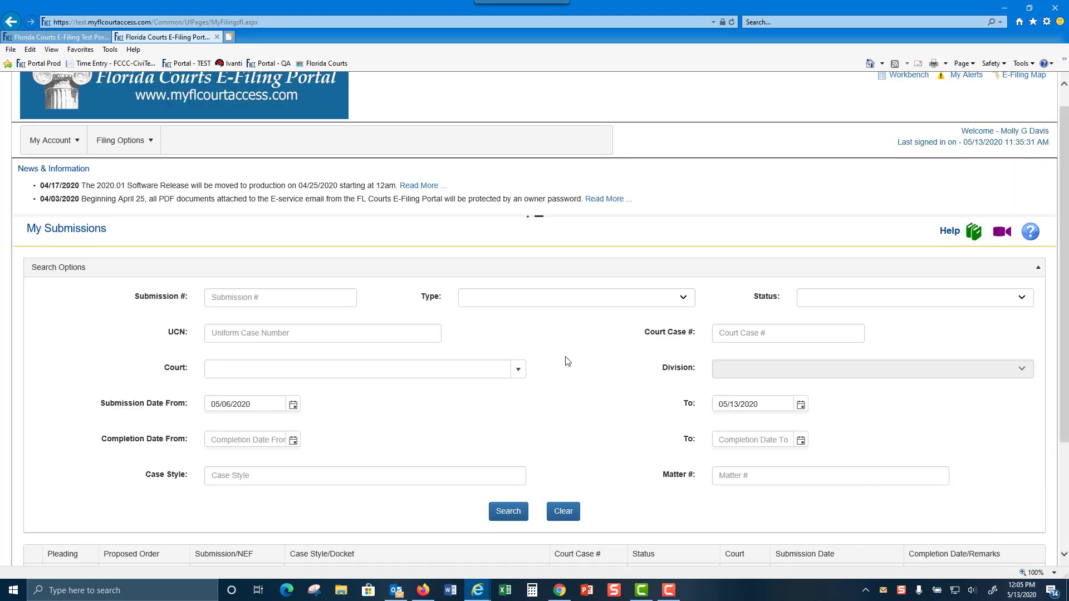
{"action": "scroll", "coordinate": [566, 361], "scroll_direction": "down", "scroll_amount": 3}
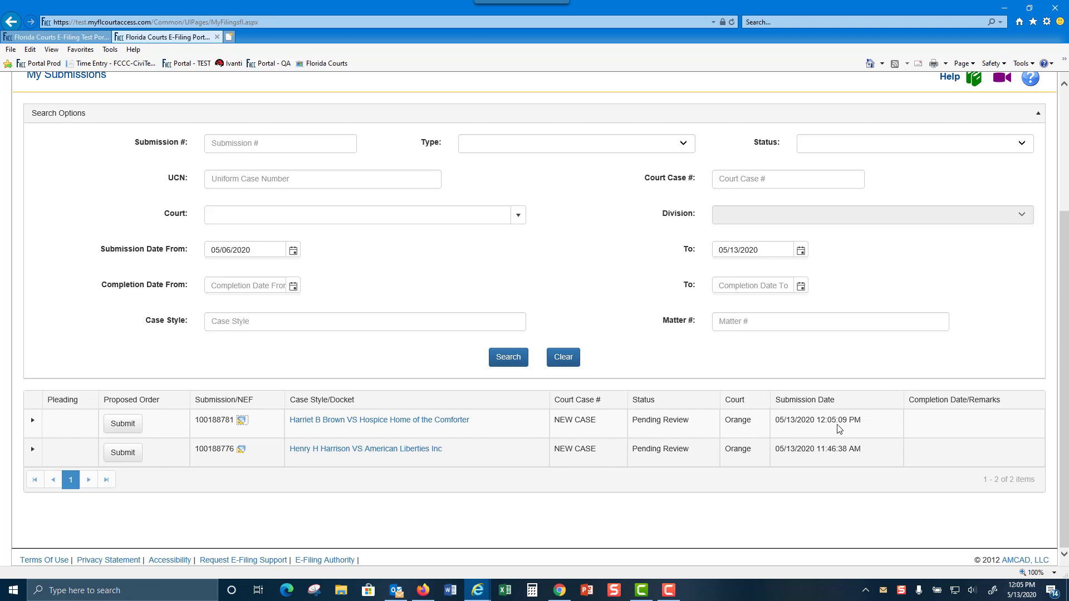
{"action": "scroll", "coordinate": [842, 388], "scroll_direction": "up", "scroll_amount": 3}
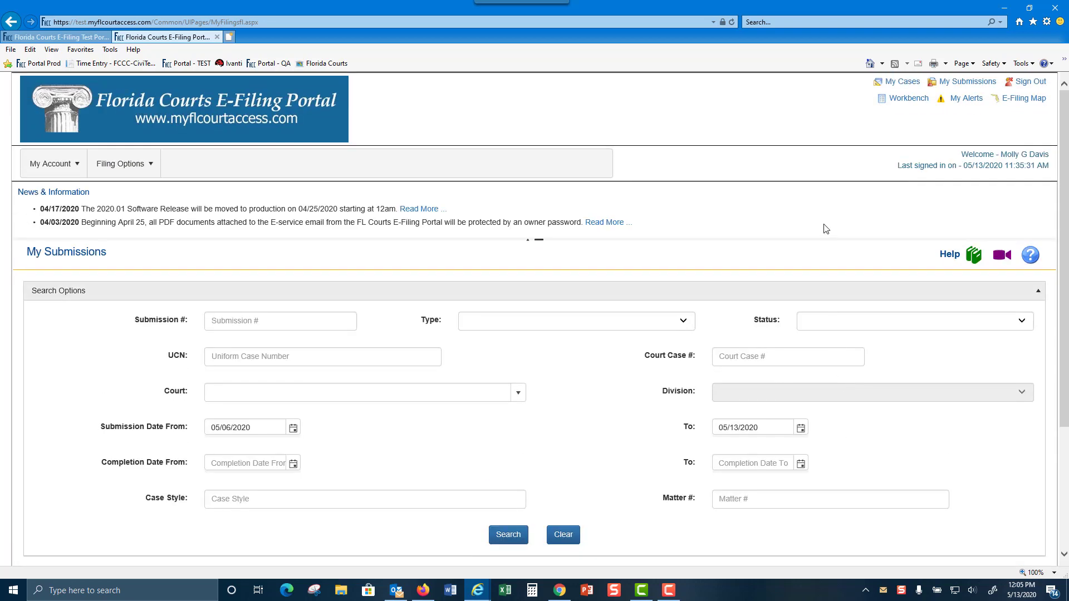
Check the new case in My Cases, view the E-Filing Map, and sign out
{"action": "left_click", "coordinate": [909, 82]}
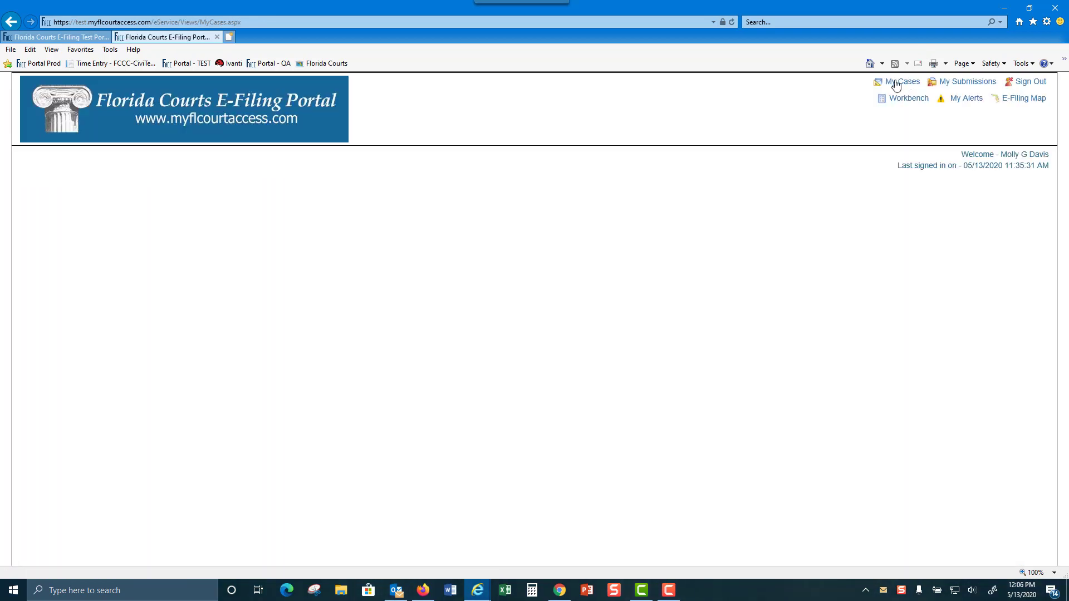
{"action": "scroll", "coordinate": [585, 377], "scroll_direction": "down", "scroll_amount": 2}
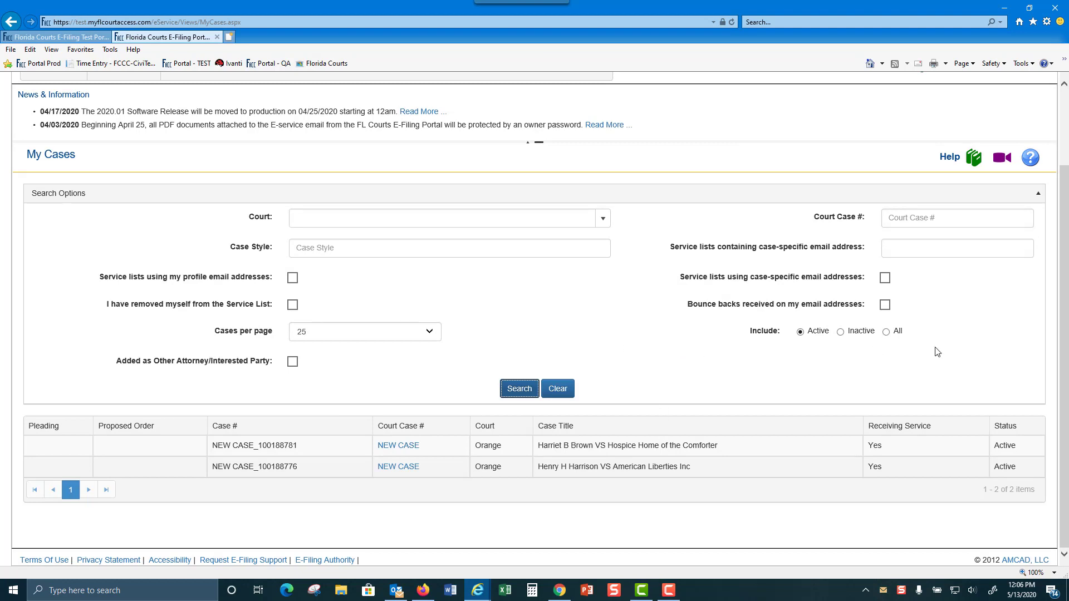
{"action": "scroll", "coordinate": [973, 345], "scroll_direction": "up", "scroll_amount": 1}
{"action": "scroll", "coordinate": [973, 345], "scroll_direction": "up", "scroll_amount": 2}
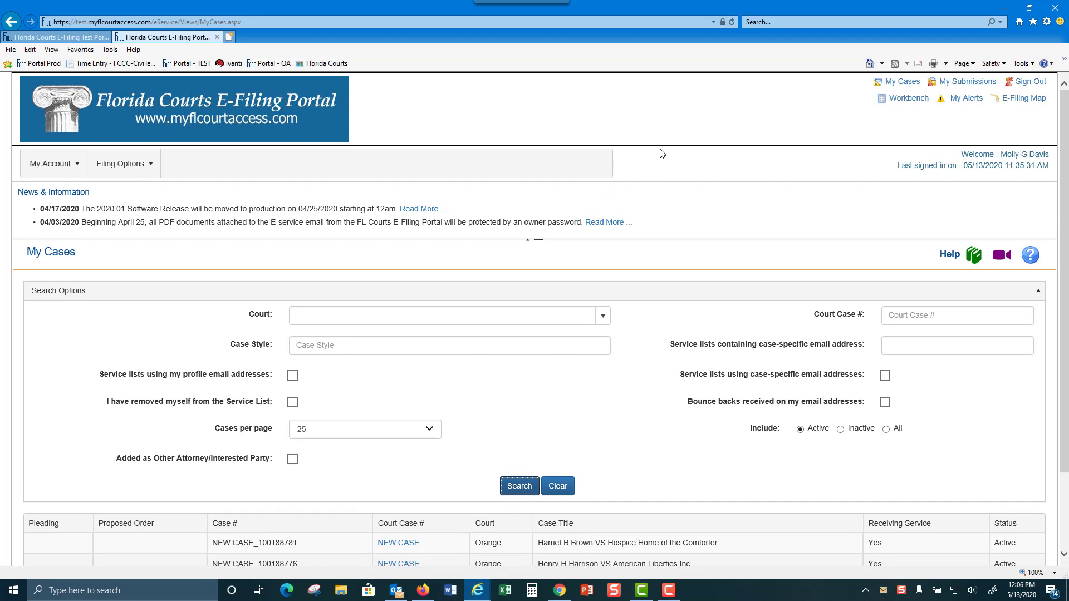
{"action": "left_click", "coordinate": [1019, 101]}
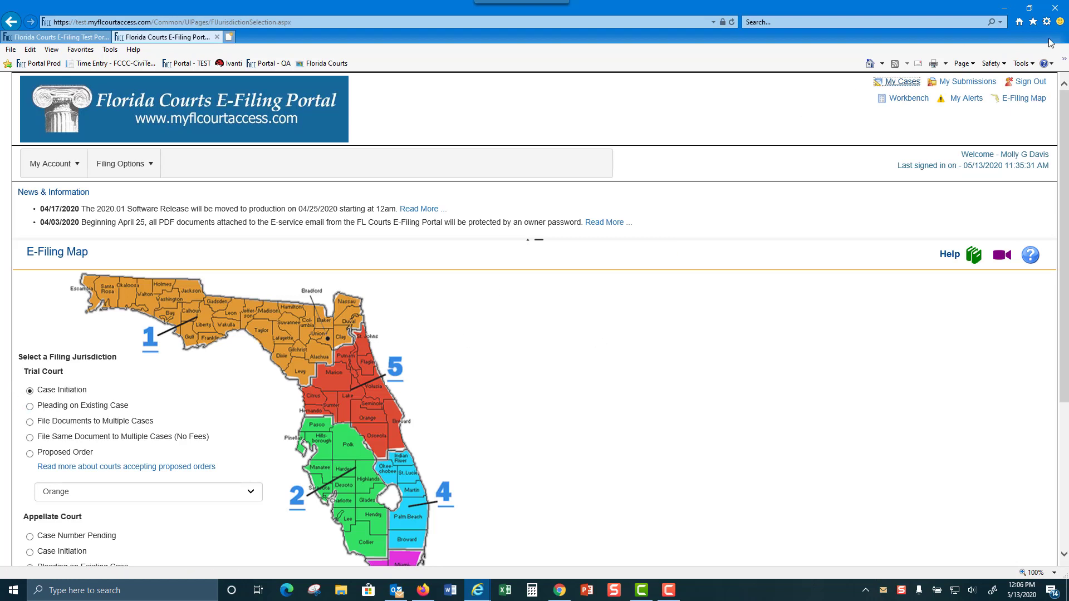
{"action": "left_click", "coordinate": [1030, 82]}
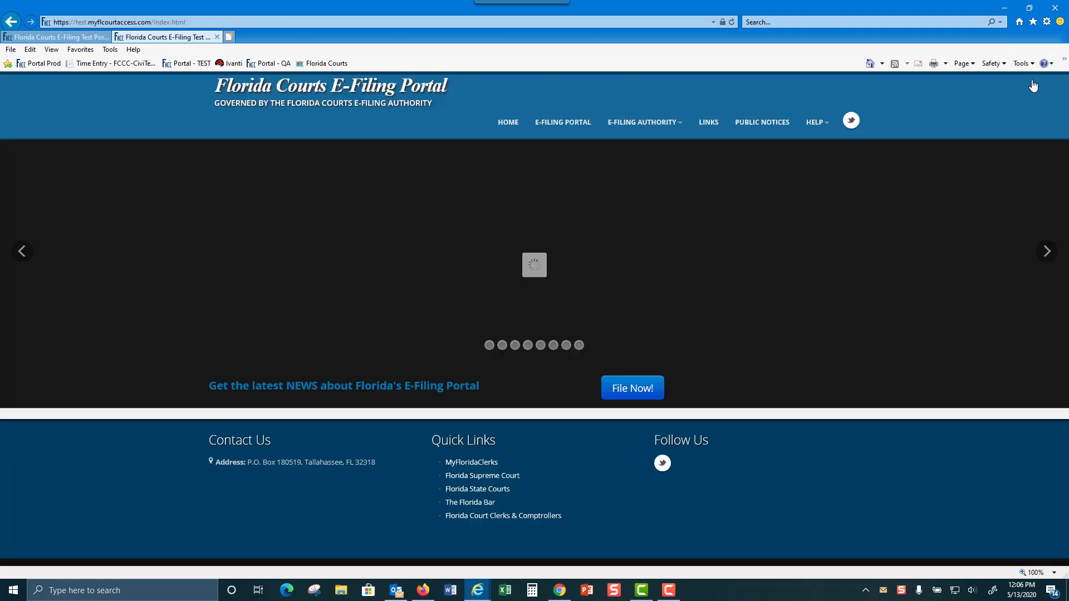